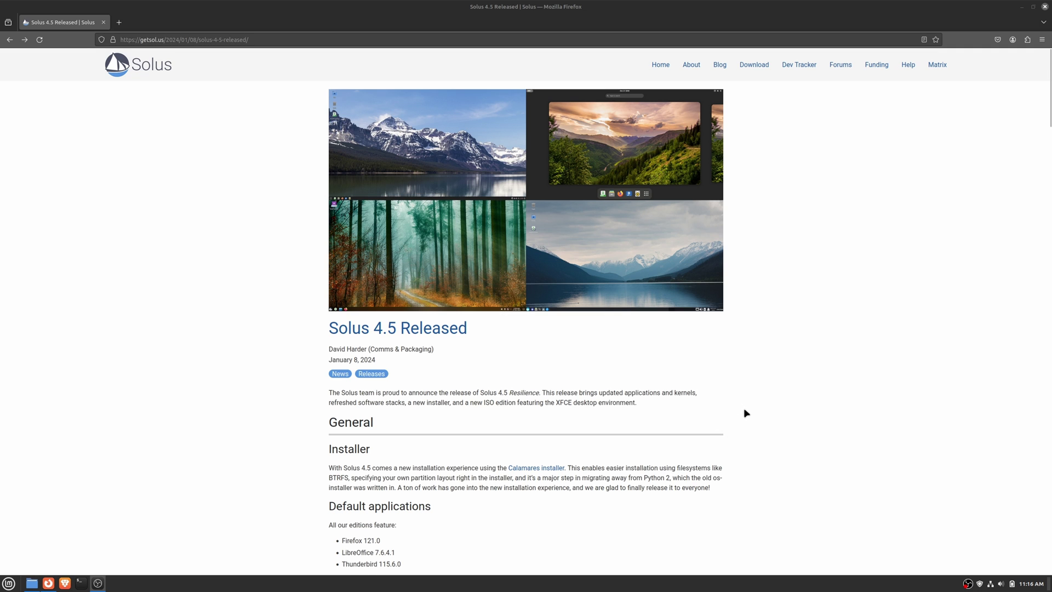
Skim the release notes, highlighting Firefox 121.0, Thunderbird 115.6.0, the Pipewire heading and Blender
{"action": "scroll", "coordinate": [744, 410], "scroll_direction": "down", "scroll_amount": 5}
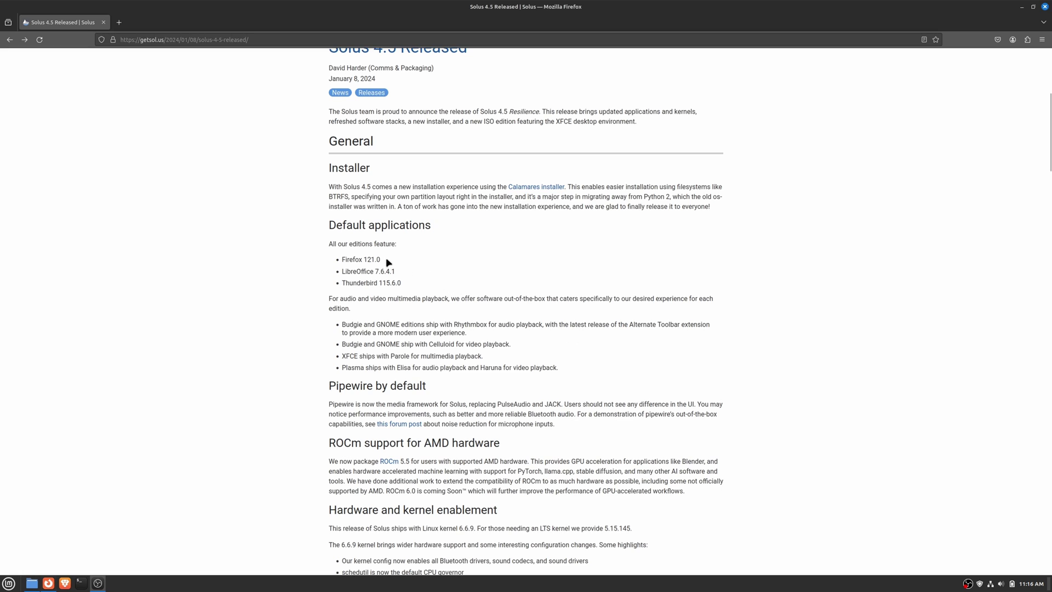
{"action": "left_click_drag", "start_coordinate": [386, 260], "coordinate": [345, 259]}
{"action": "left_click_drag", "start_coordinate": [372, 283], "coordinate": [406, 287]}
{"action": "scroll", "coordinate": [792, 359], "scroll_direction": "down", "scroll_amount": 5}
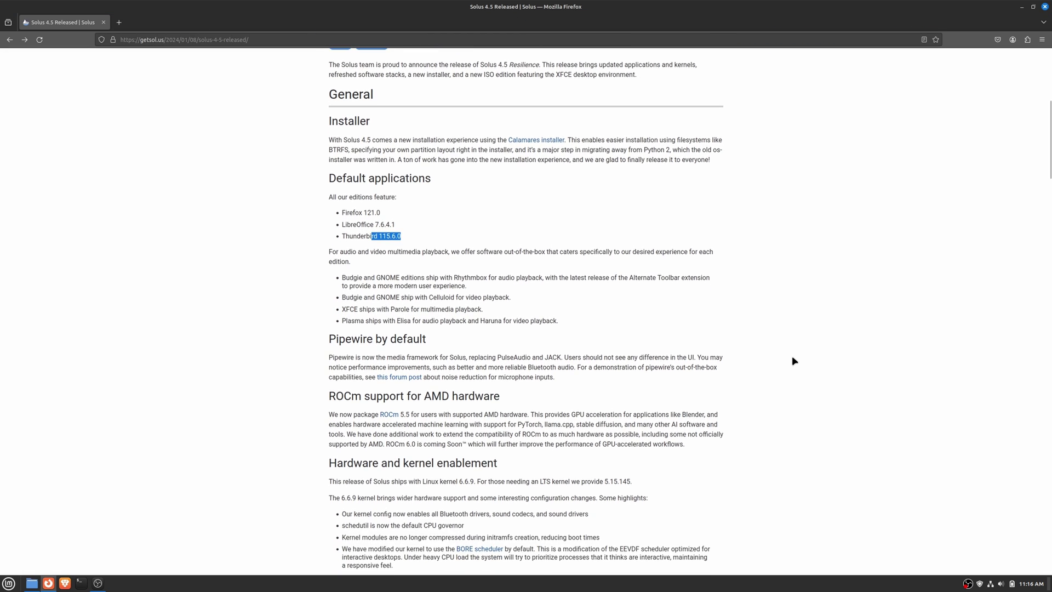
{"action": "left_click_drag", "start_coordinate": [329, 245], "coordinate": [432, 253]}
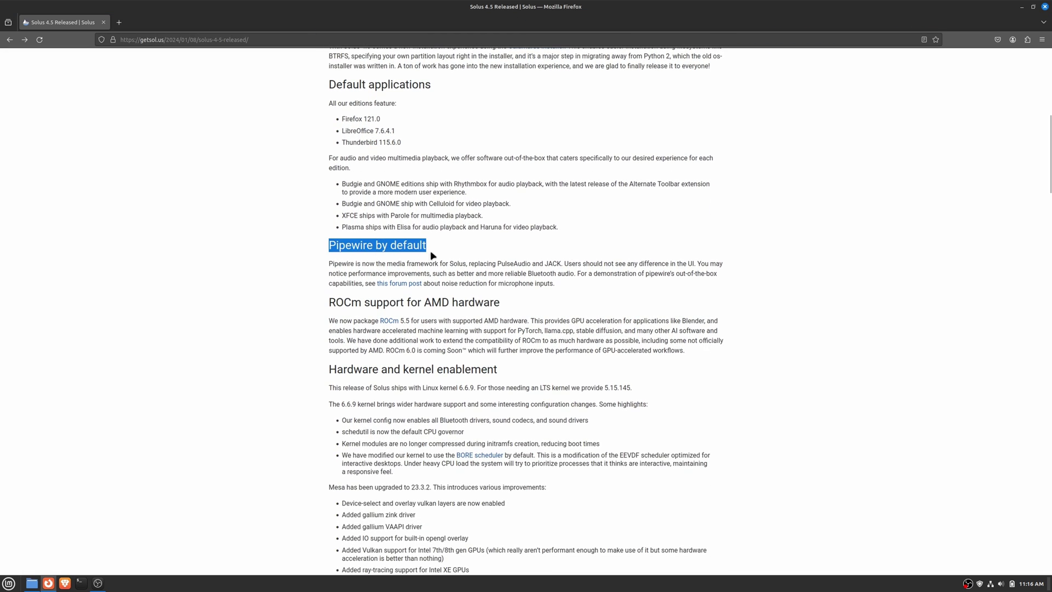
{"action": "scroll", "coordinate": [693, 381], "scroll_direction": "down", "scroll_amount": 3}
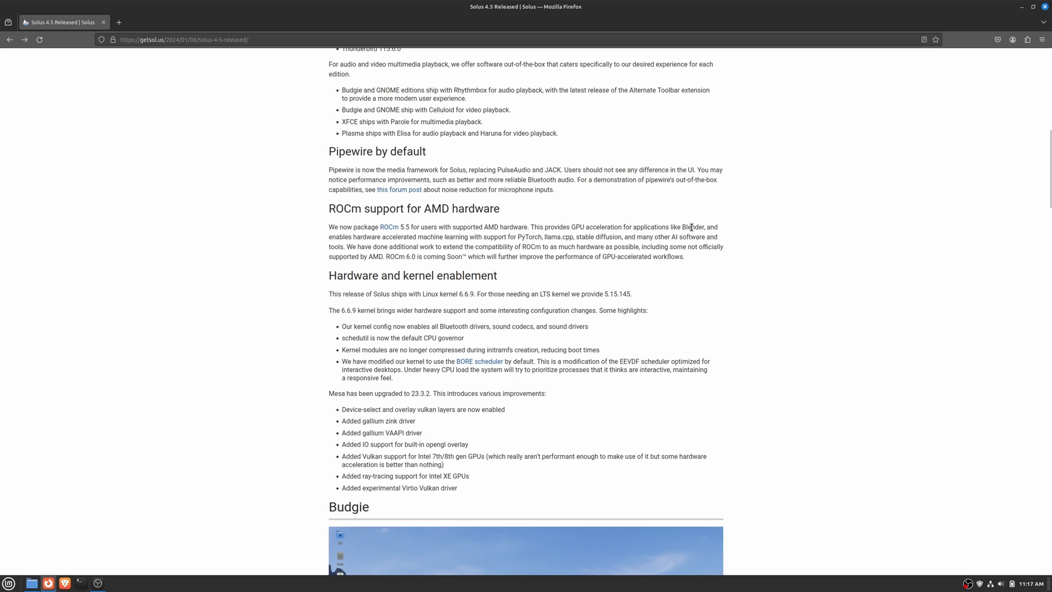
{"action": "double_click", "coordinate": [691, 227]}
Highlight the kernel 6.6.9 mention and scroll through the rest of the release notes
{"action": "scroll", "coordinate": [714, 340], "scroll_direction": "down", "scroll_amount": 1}
{"action": "left_click_drag", "start_coordinate": [336, 264], "coordinate": [382, 267]}
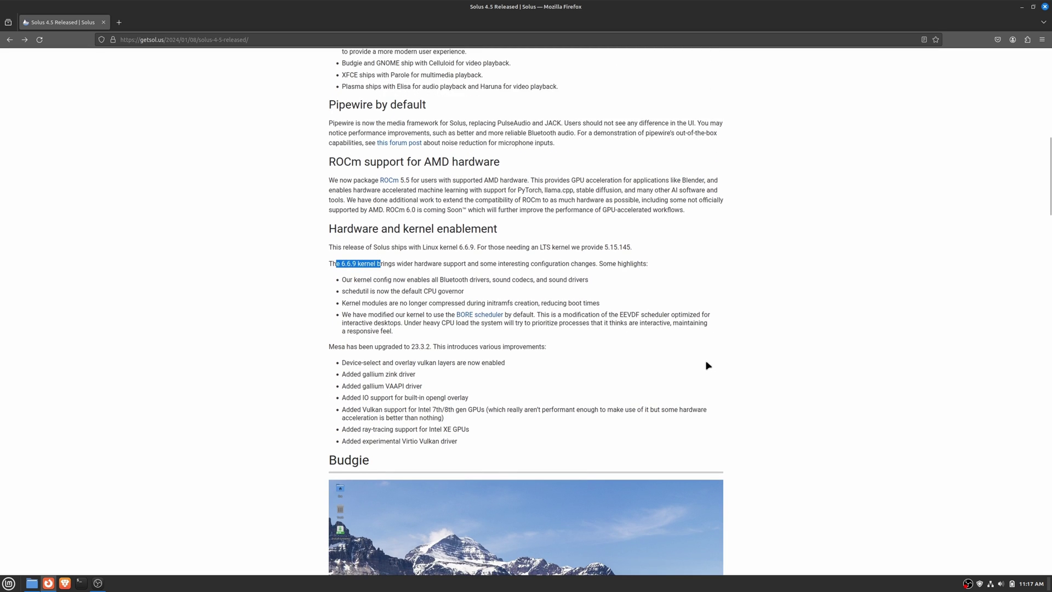
{"action": "scroll", "coordinate": [707, 365], "scroll_direction": "down", "scroll_amount": 1}
{"action": "scroll", "coordinate": [724, 366], "scroll_direction": "down", "scroll_amount": 2}
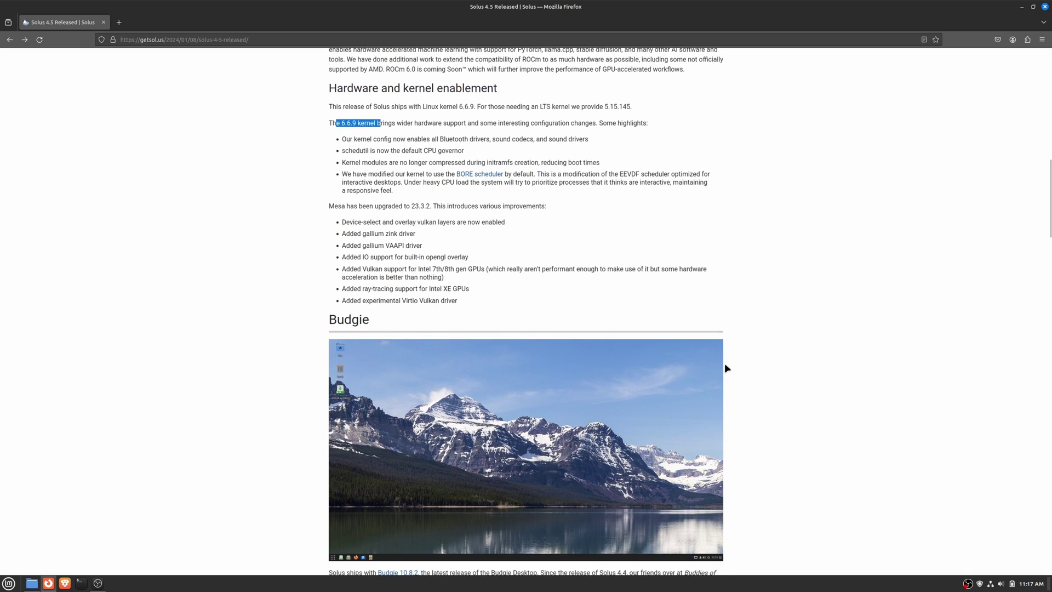
{"action": "scroll", "coordinate": [725, 364], "scroll_direction": "down", "scroll_amount": 4}
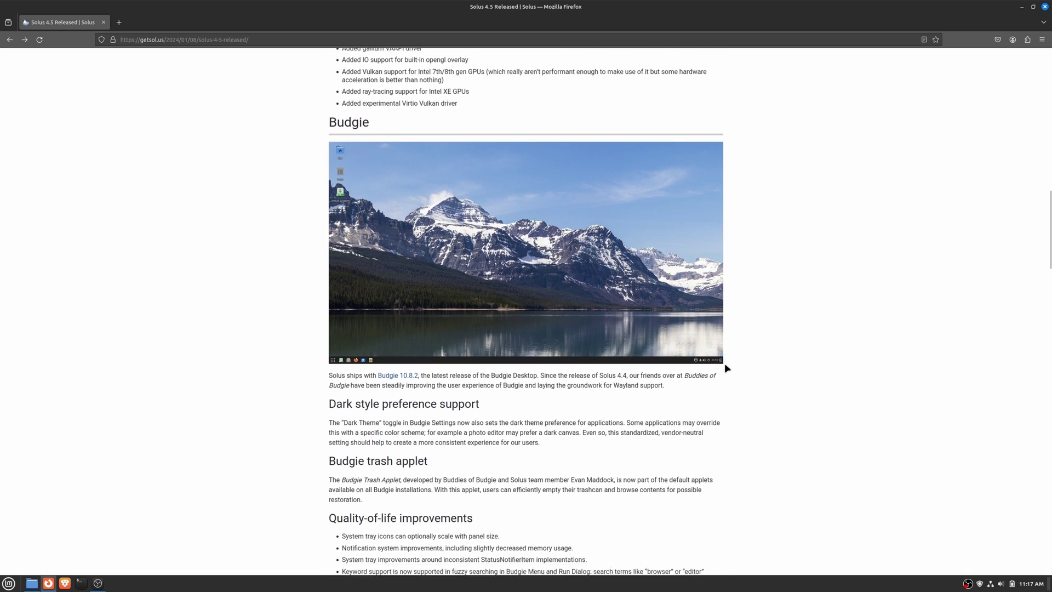
{"action": "scroll", "coordinate": [724, 362], "scroll_direction": "down", "scroll_amount": 1}
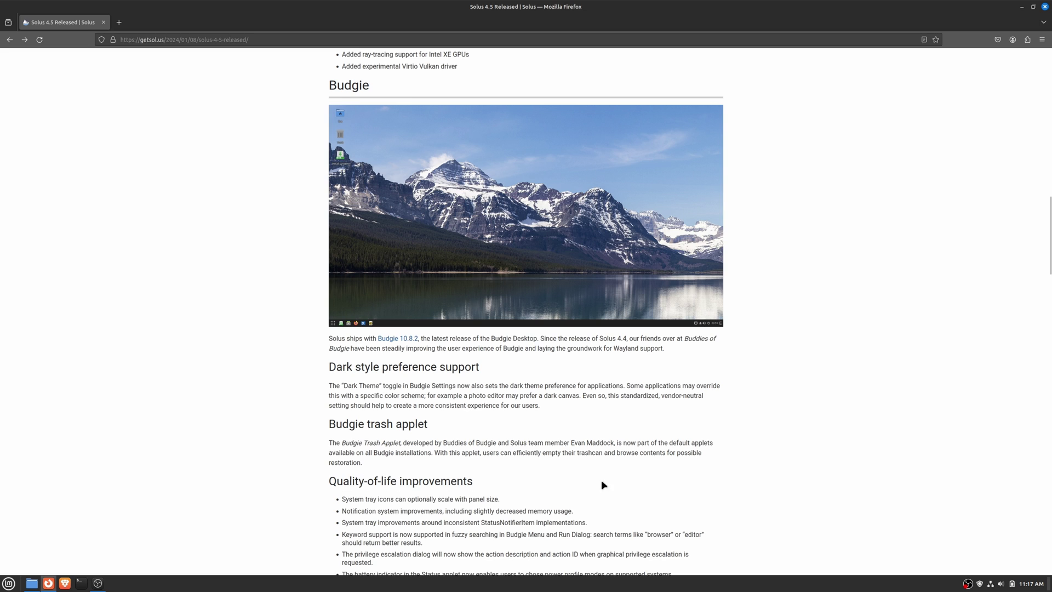
{"action": "scroll", "coordinate": [700, 433], "scroll_direction": "up", "scroll_amount": 15}
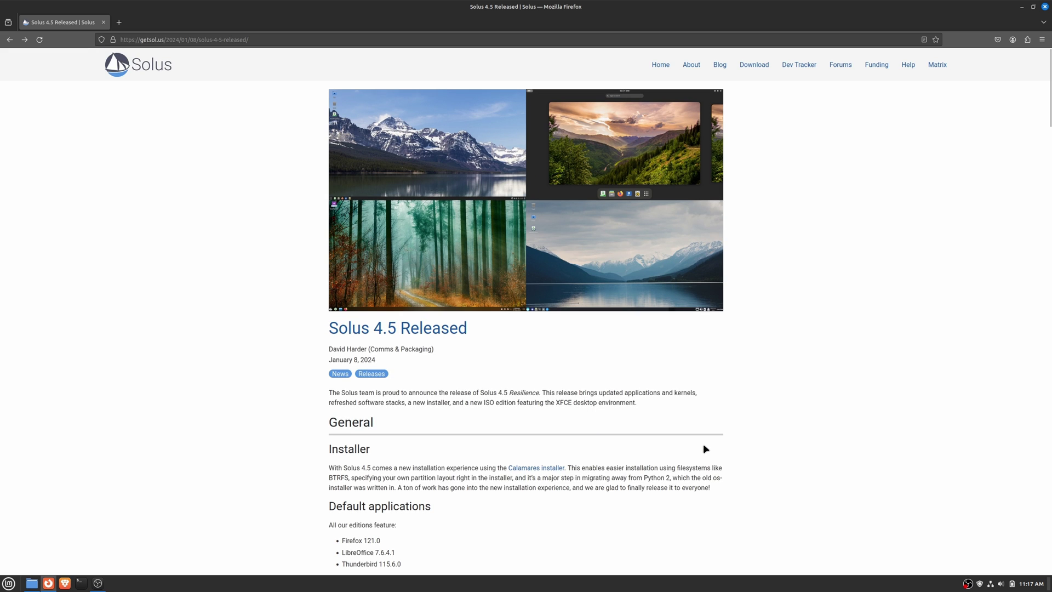
Open the Solus download page, then search the web for 'etcher' in a new tab
{"action": "left_click", "coordinate": [758, 68]}
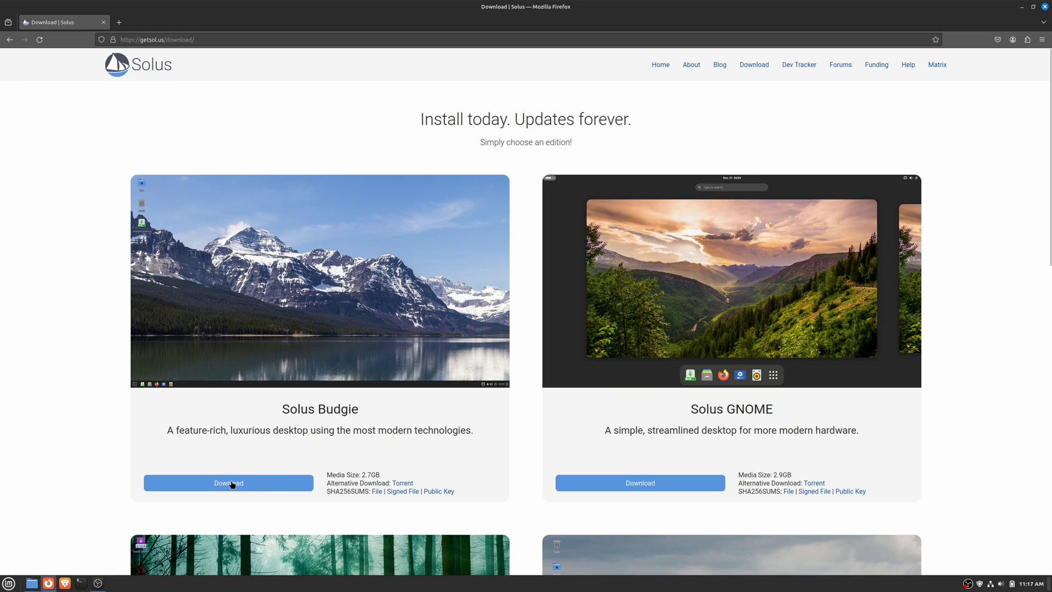
{"action": "left_click", "coordinate": [119, 22]}
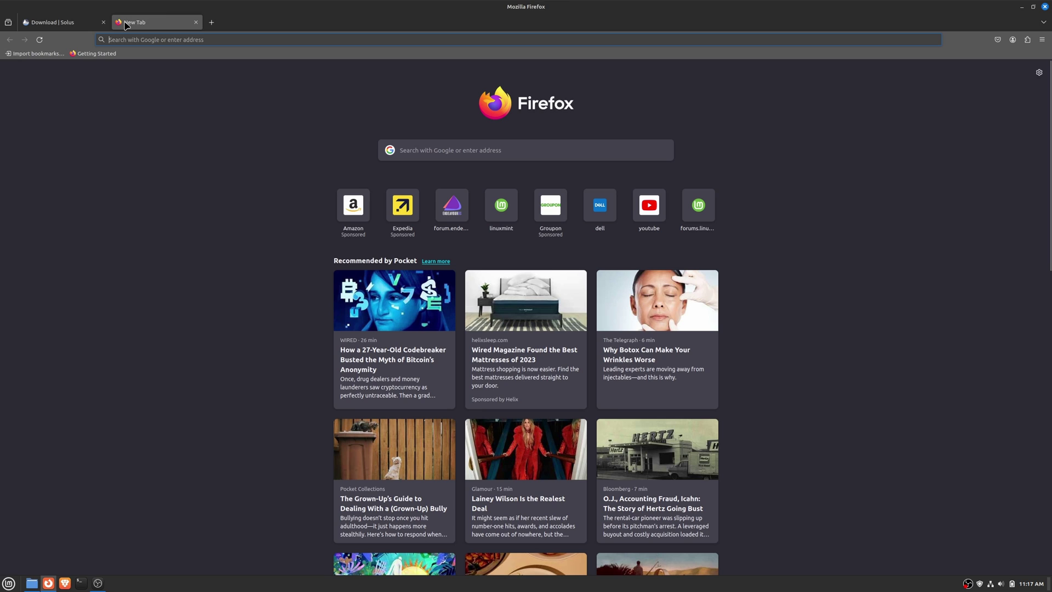
{"action": "type", "text": "etch"}
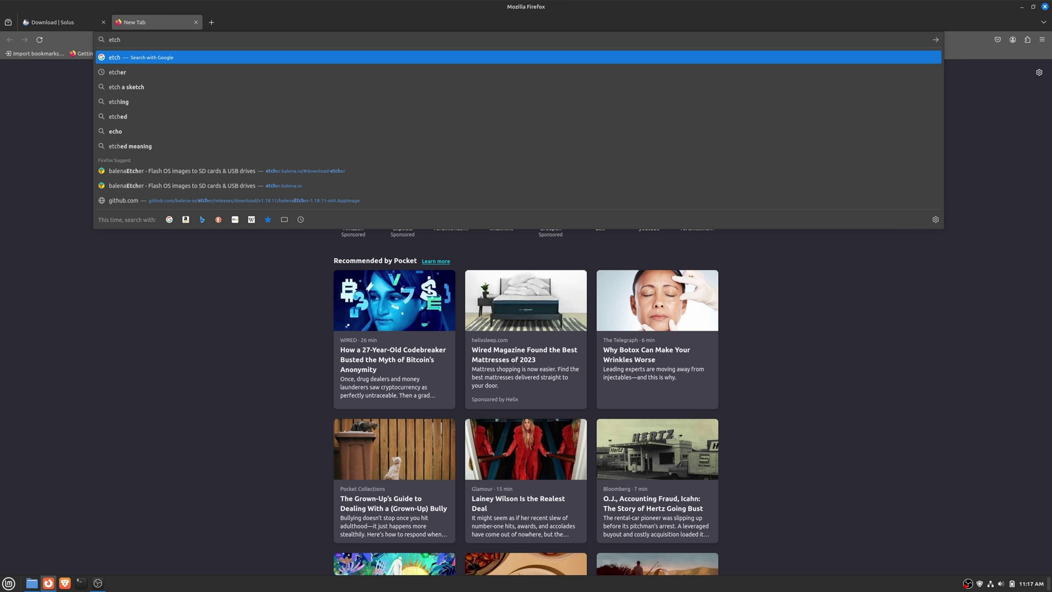
{"action": "type", "text": "er"}
{"action": "key", "text": "Return"}
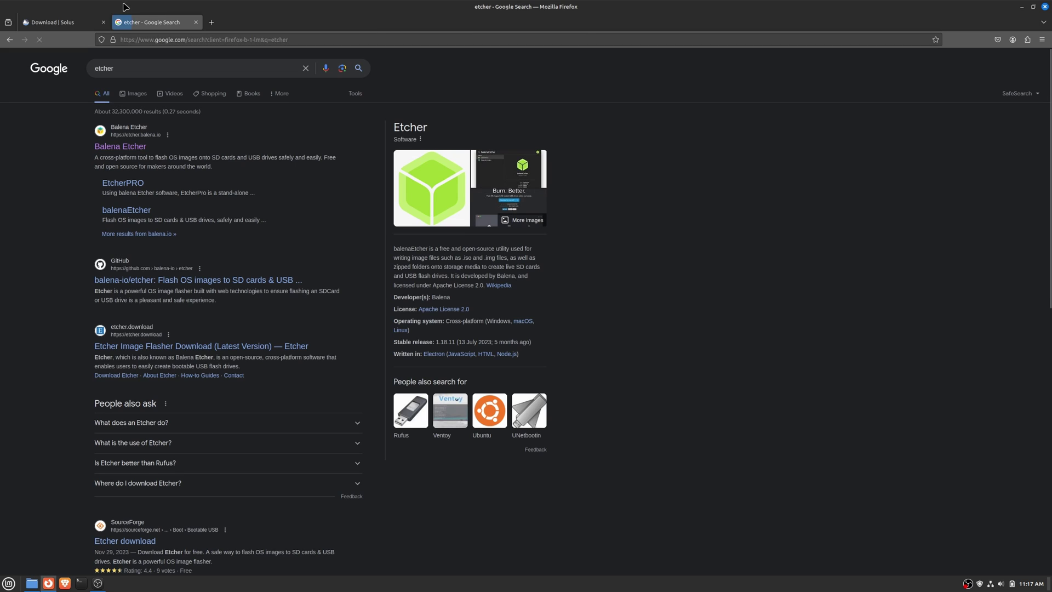
Download the Linux x64 AppImage from the balenaEtcher website's Download Etcher table
{"action": "left_click", "coordinate": [134, 148]}
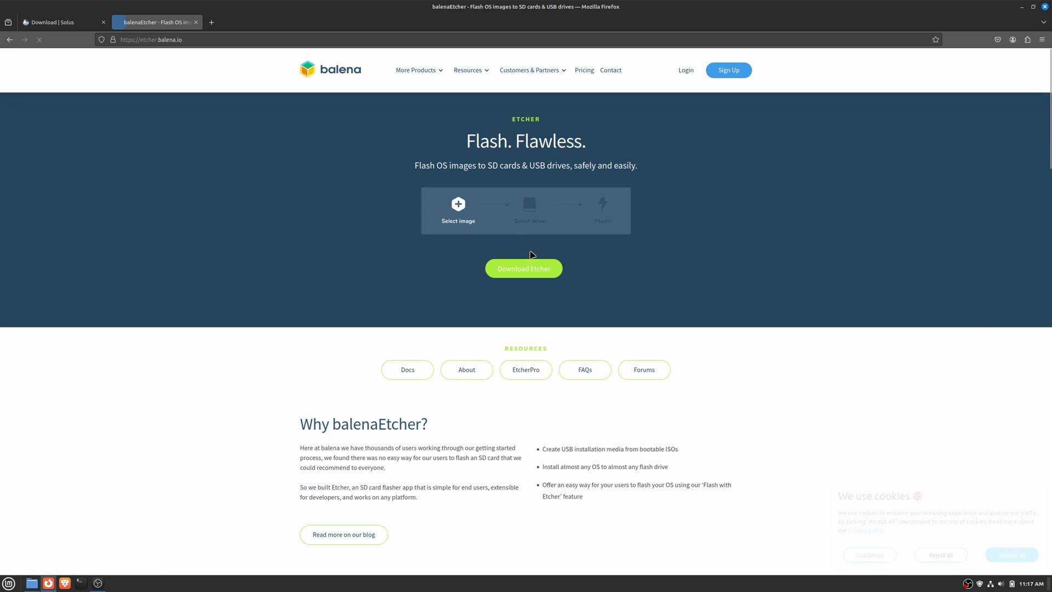
{"action": "left_click", "coordinate": [526, 270]}
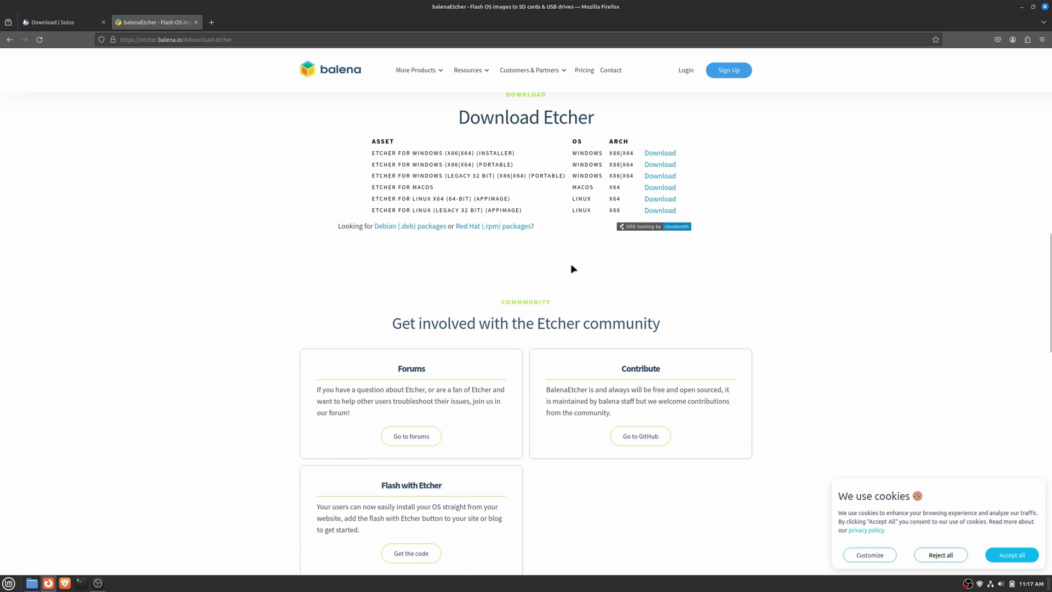
{"action": "left_click_drag", "start_coordinate": [445, 199], "coordinate": [514, 200]}
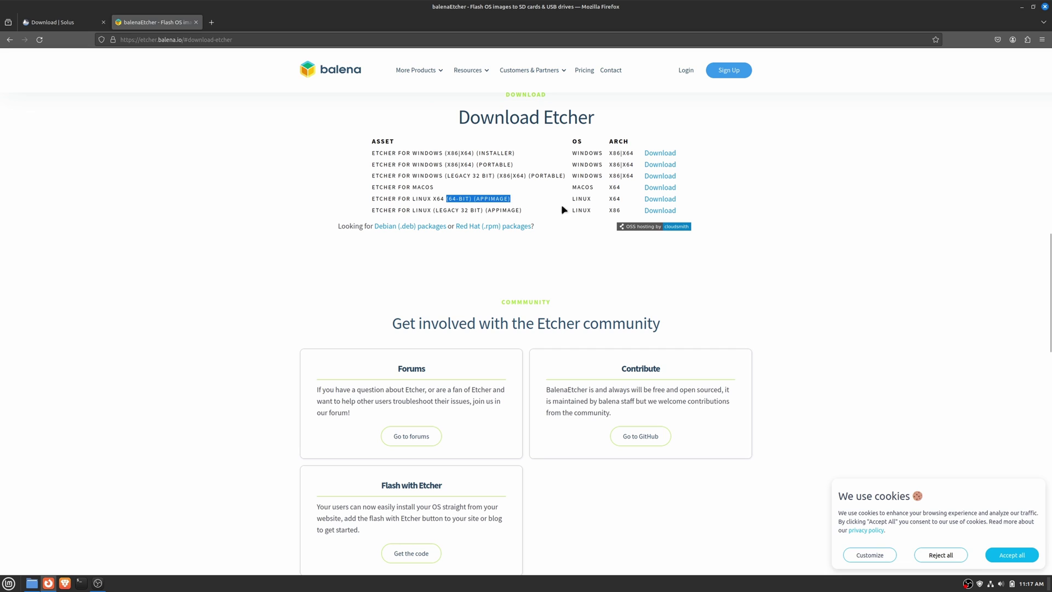
{"action": "left_click", "coordinate": [666, 200]}
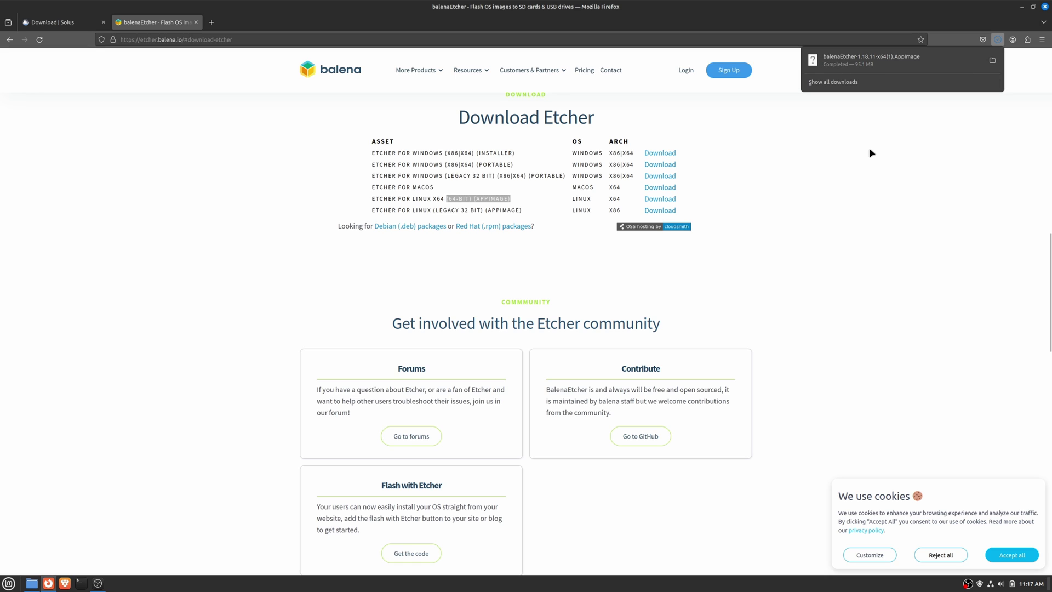
Show balenaEtcher-1.18.11-x64.AppImage in Downloads and test-launch balenaEtcher from it
{"action": "left_click", "coordinate": [992, 62]}
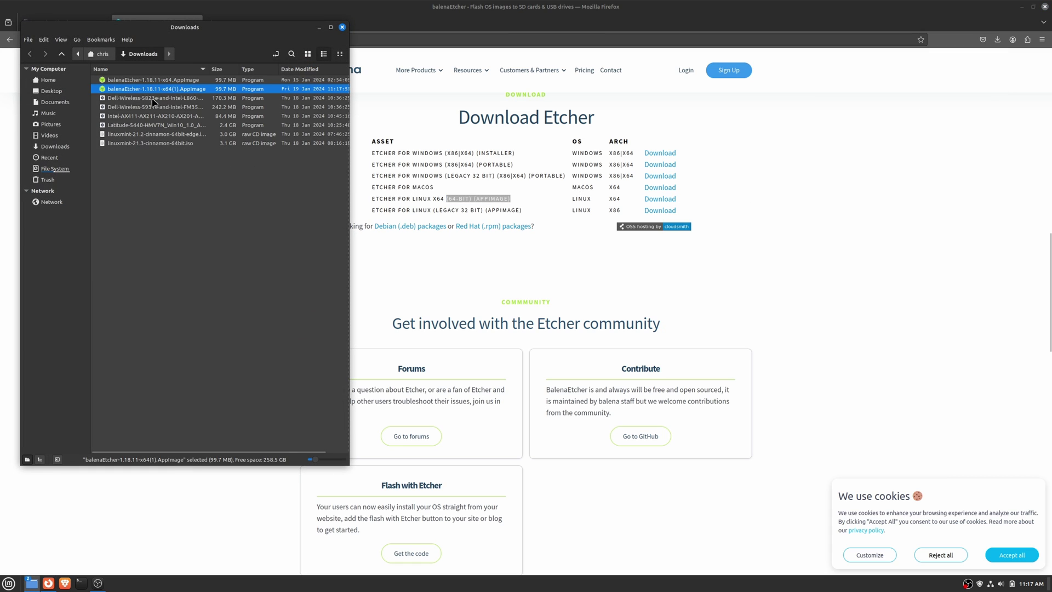
{"action": "left_click", "coordinate": [117, 81]}
{"action": "double_click", "coordinate": [116, 81]}
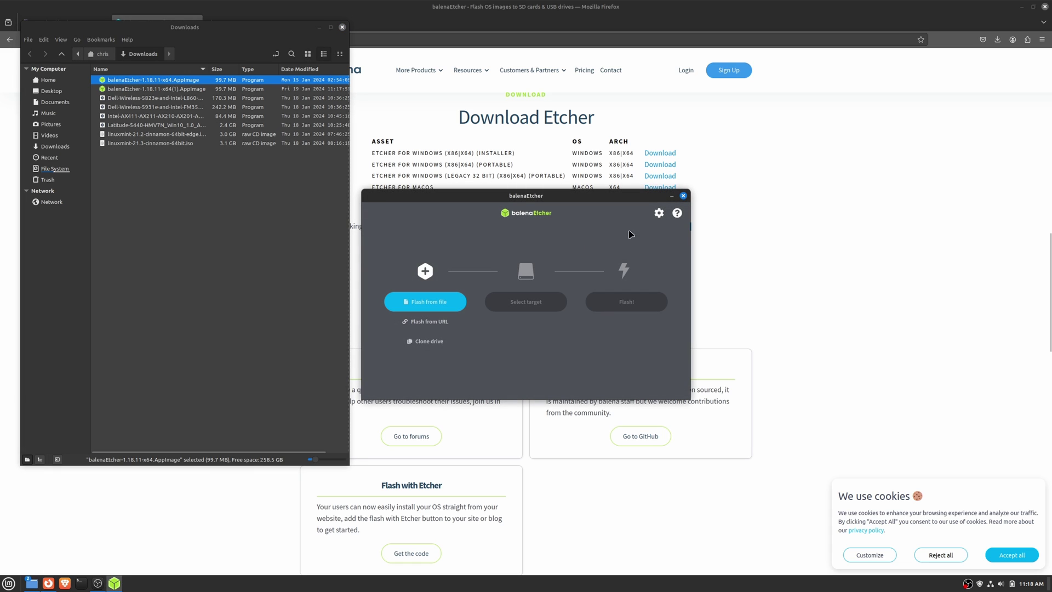
{"action": "left_click", "coordinate": [683, 196]}
Confirm 'Allow executing file as program' in the AppImage's Permissions, then reselect the file
{"action": "right_click", "coordinate": [153, 82]}
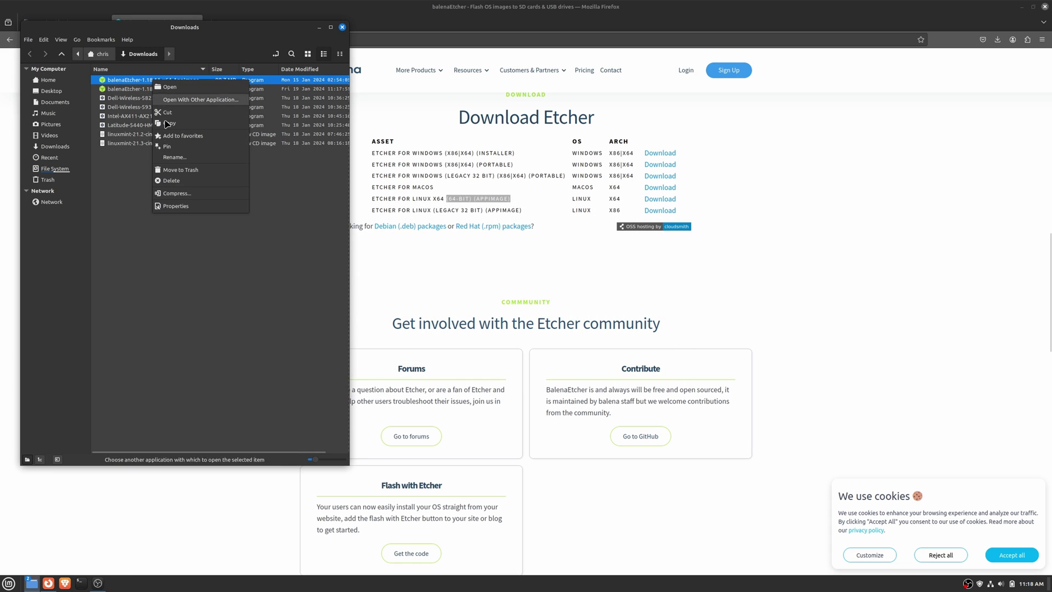
{"action": "left_click", "coordinate": [163, 213]}
{"action": "left_click", "coordinate": [500, 190]}
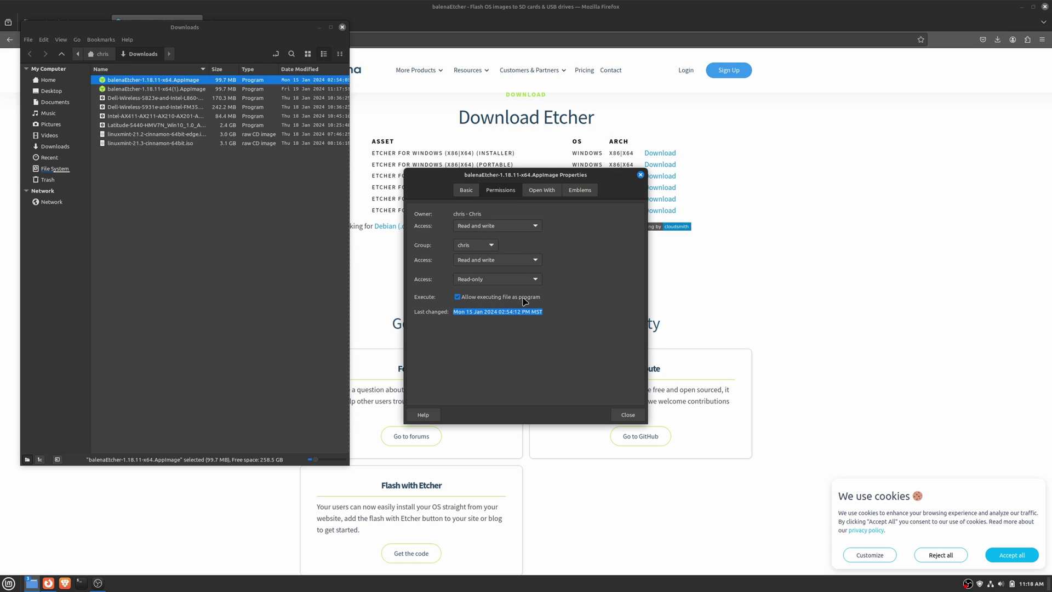
{"action": "left_click", "coordinate": [641, 414]}
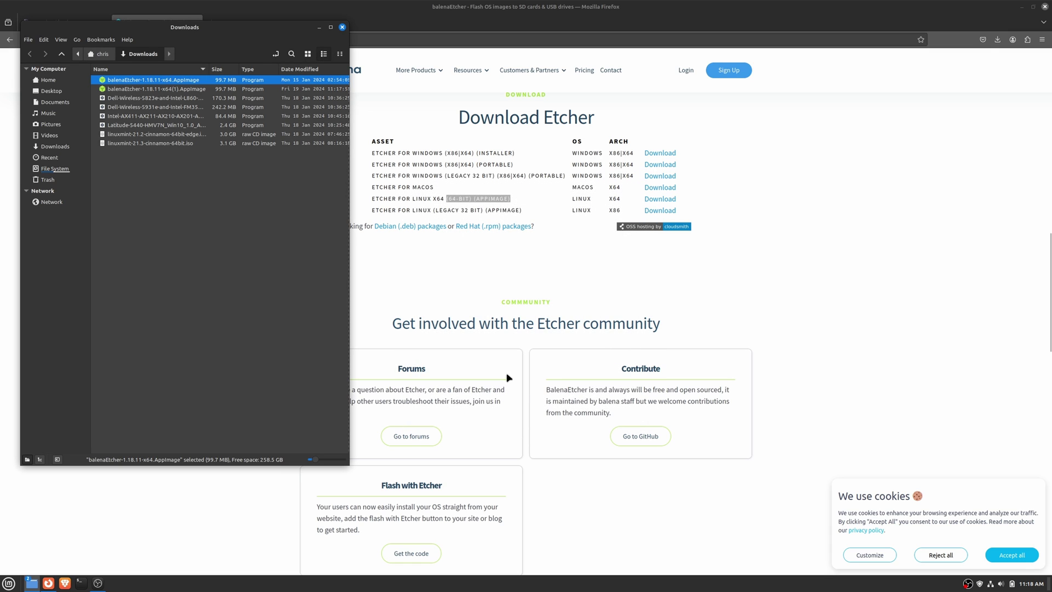
{"action": "left_click", "coordinate": [104, 82]}
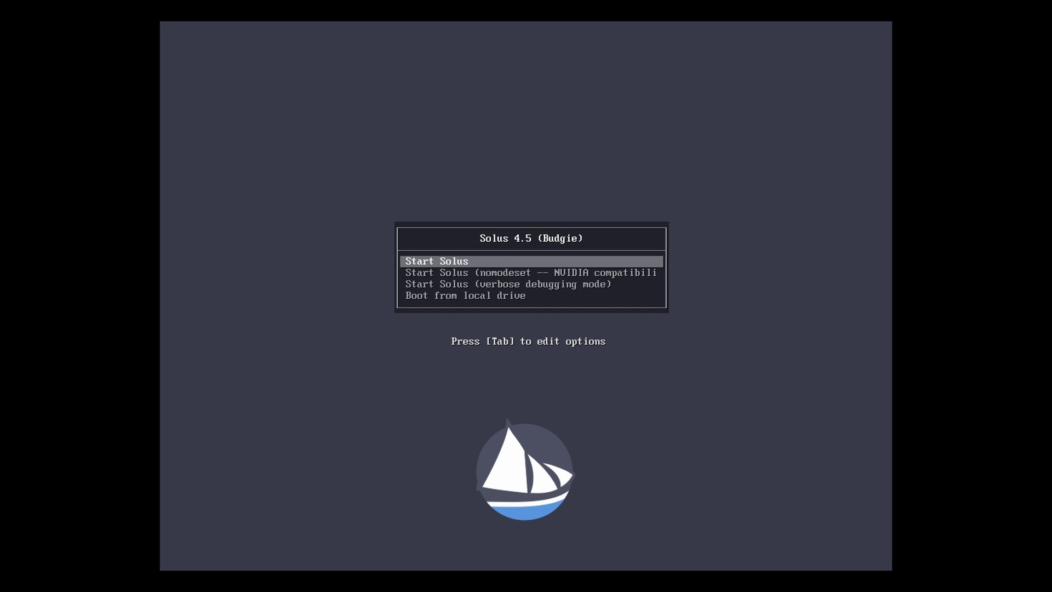
Pass over the nomodeset NVIDIA option and boot with the standard 'Start Solus' entry
{"action": "key", "text": "Down"}
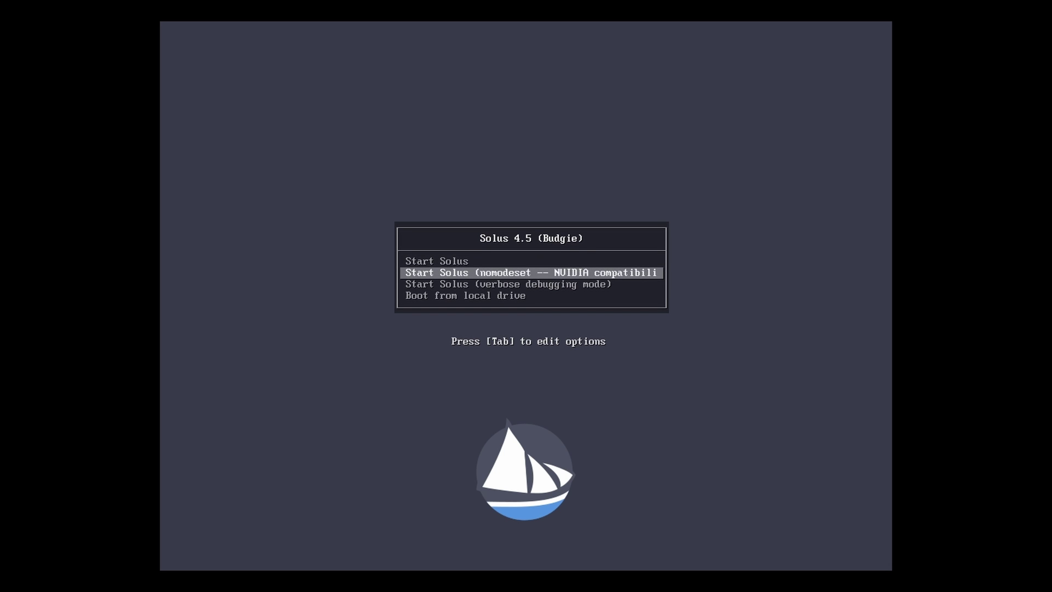
{"action": "key", "text": "Up"}
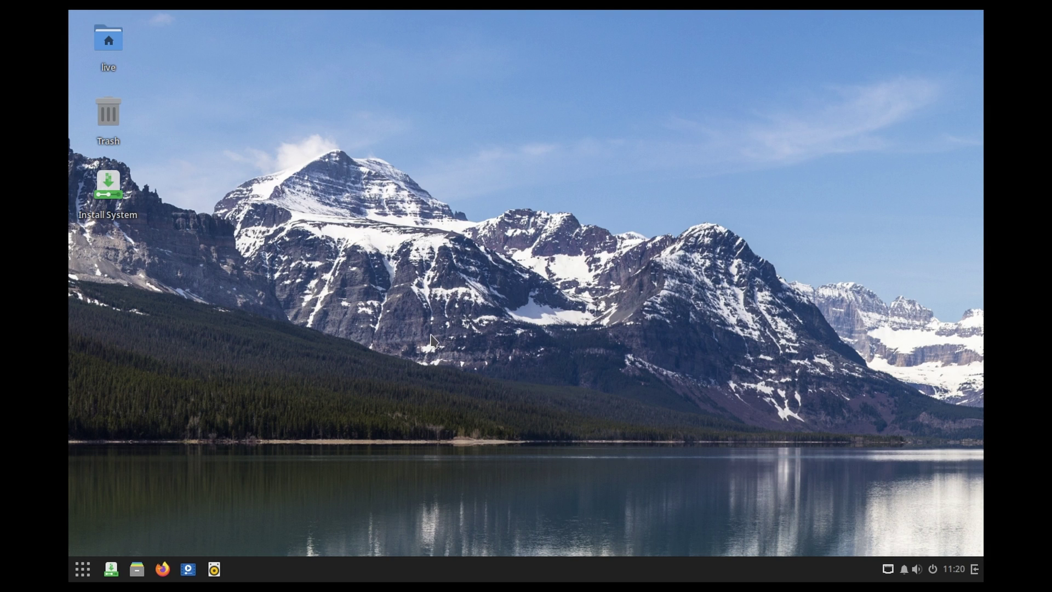
Launch the Solus installer, accept location and keyboard defaults, and choose Erase disk
{"action": "double_click", "coordinate": [108, 191]}
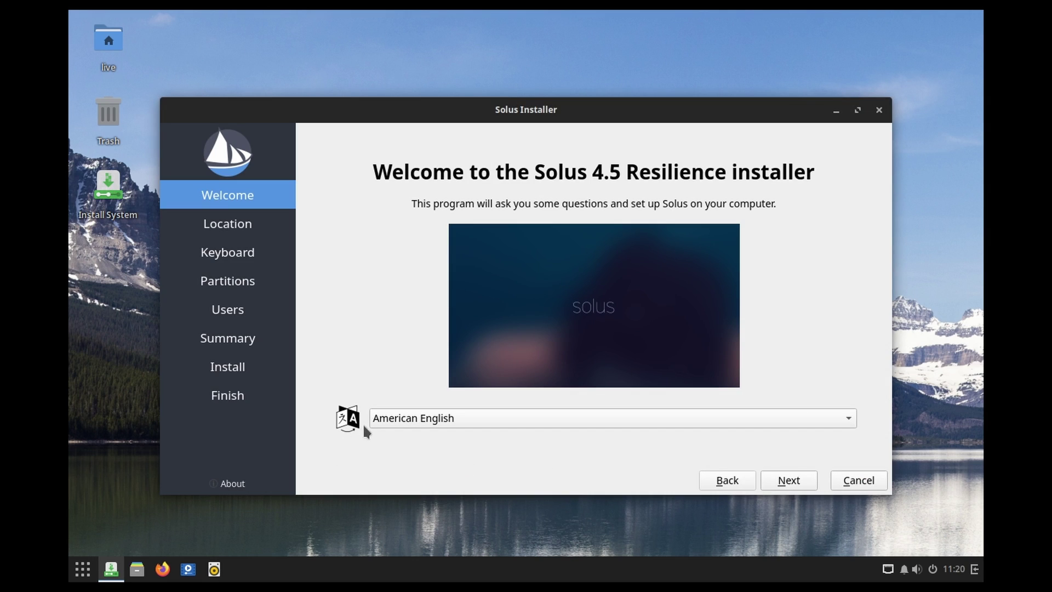
{"action": "left_click", "coordinate": [796, 482]}
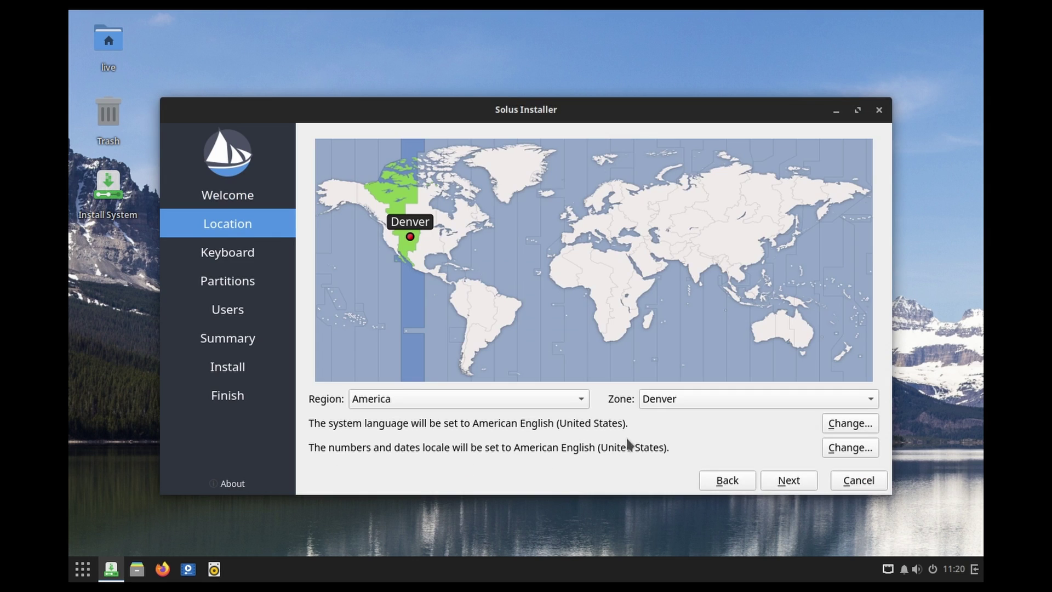
{"action": "left_click", "coordinate": [785, 482]}
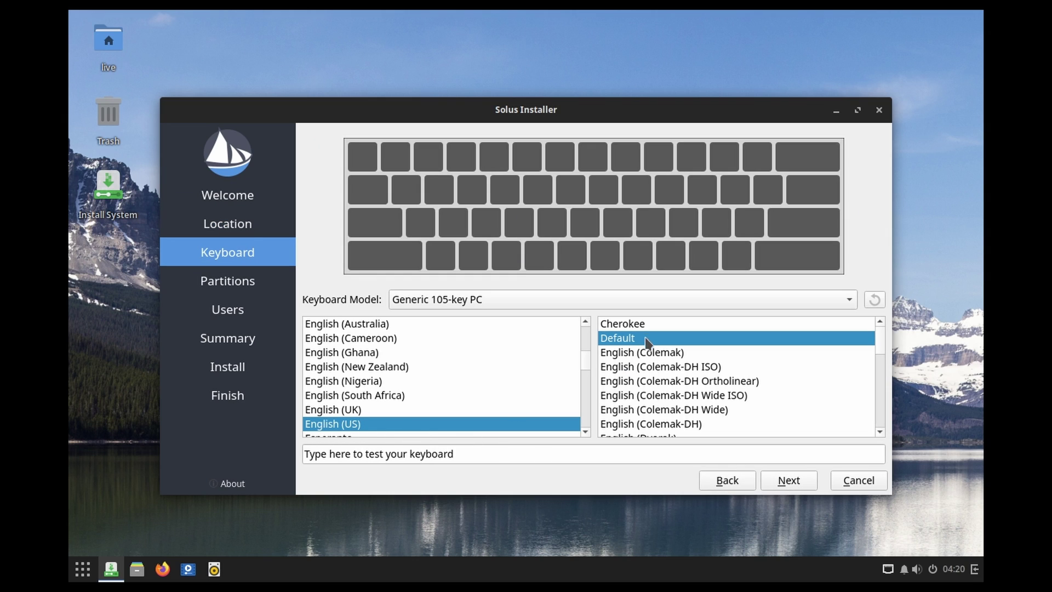
{"action": "left_click", "coordinate": [801, 482]}
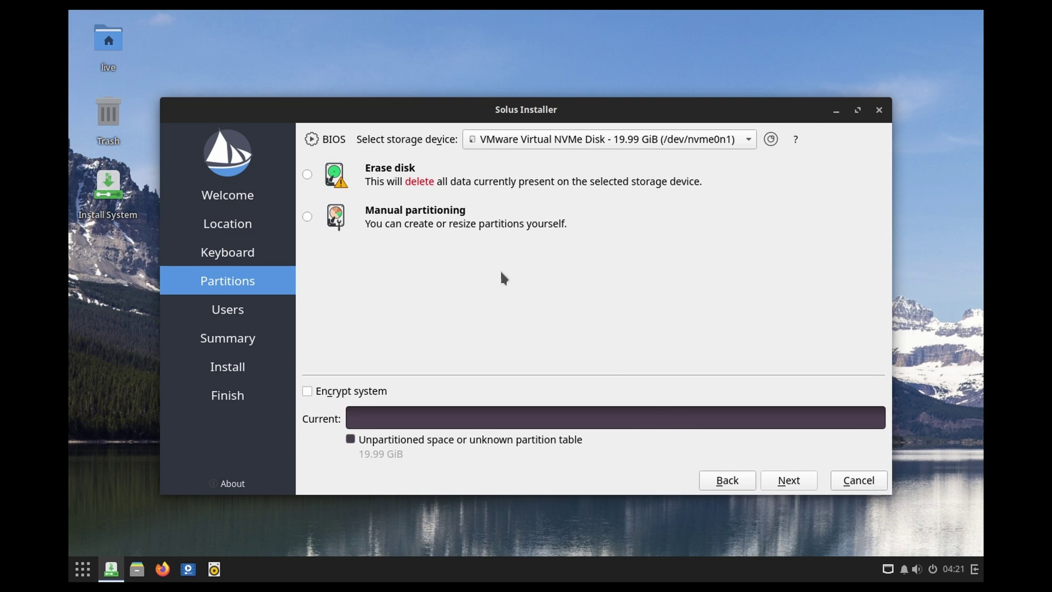
{"action": "left_click", "coordinate": [381, 175]}
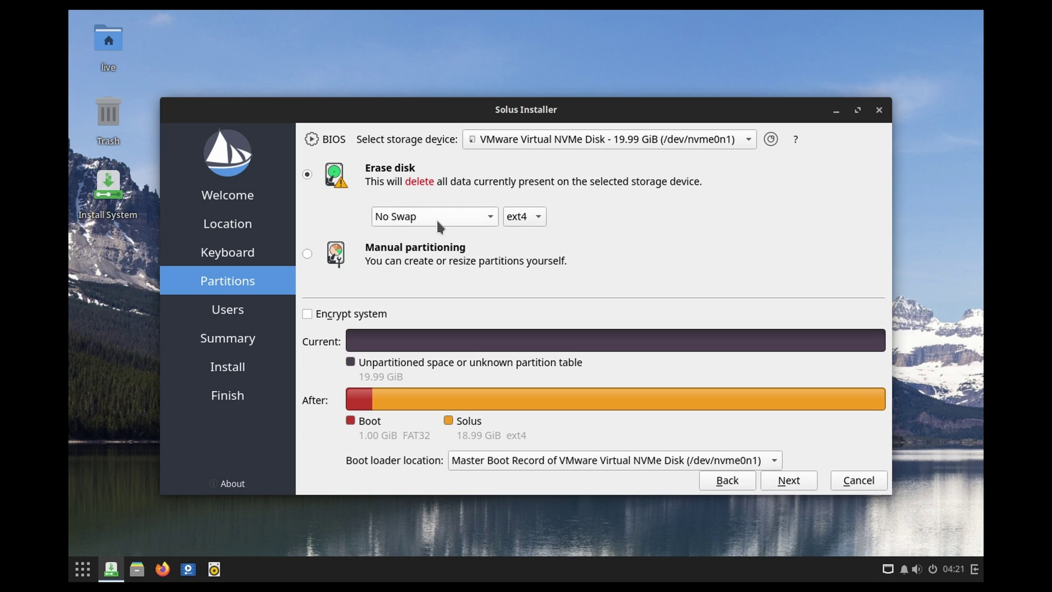
{"action": "left_click", "coordinate": [805, 482]}
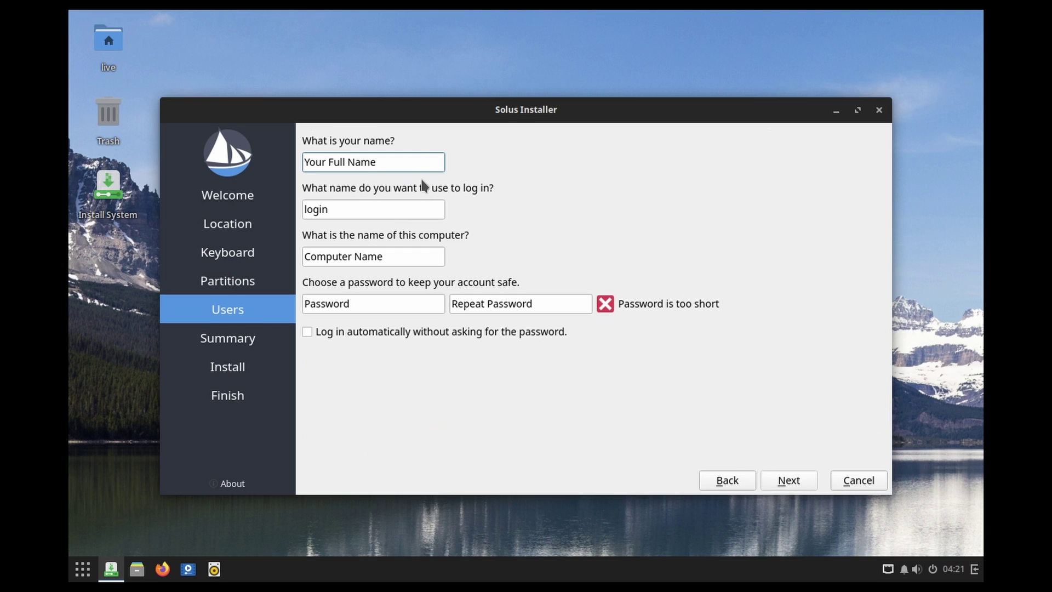
Fill in the user's full name, replace the login name, and enter the password twice
{"action": "type", "text": "T"}
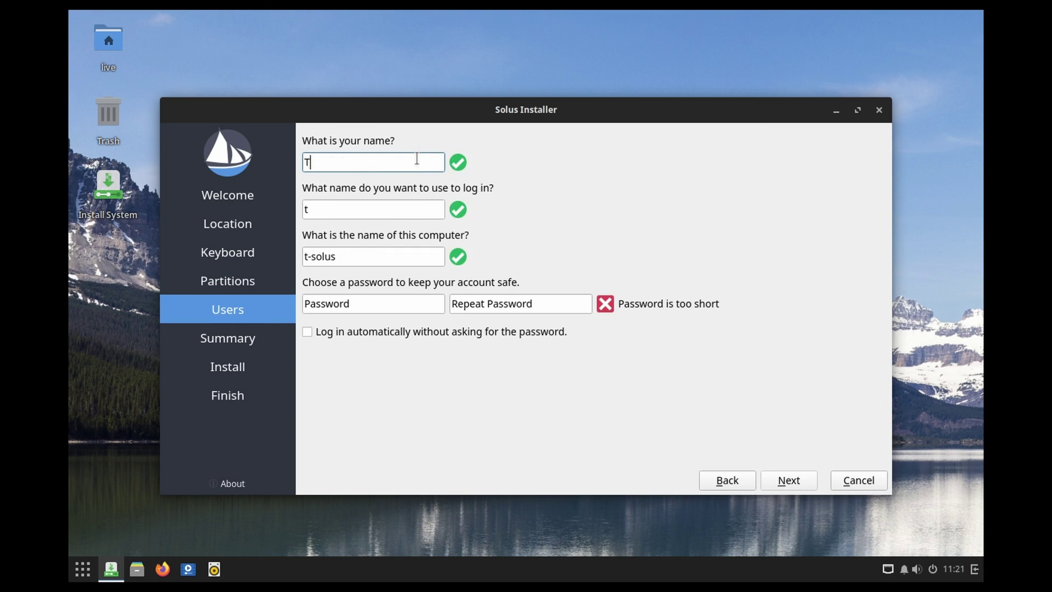
{"action": "type", "text": "he Linux IT Guy"}
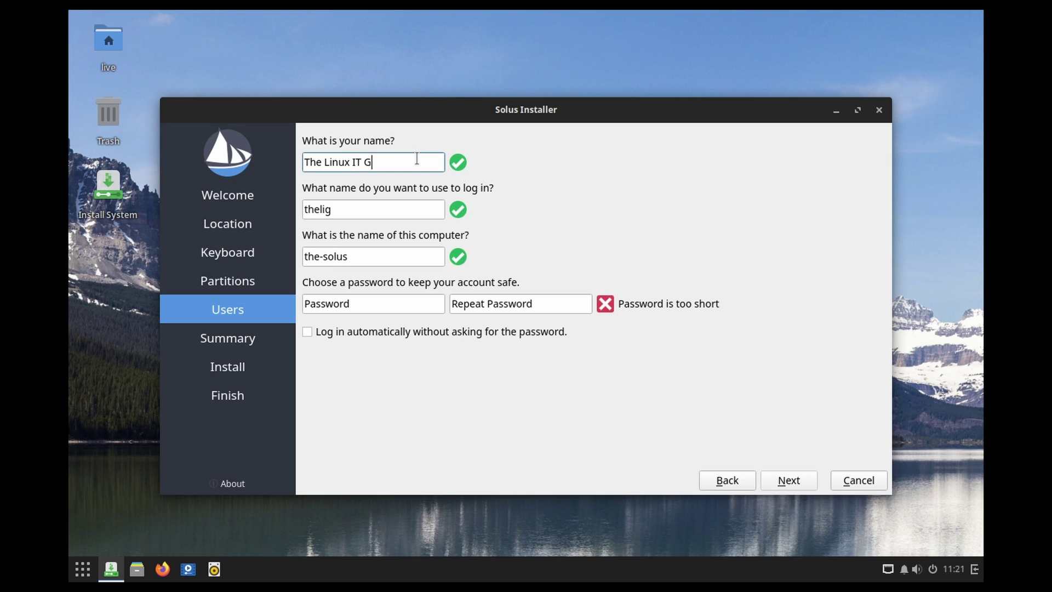
{"action": "double_click", "coordinate": [378, 211]}
{"action": "type", "text": "t"}
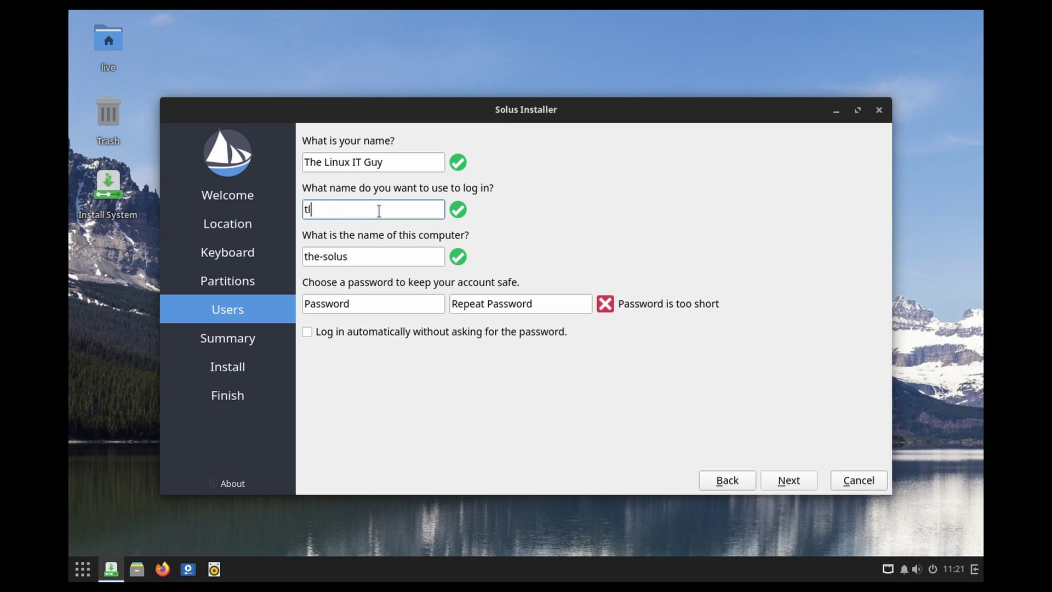
{"action": "left_click", "coordinate": [365, 307]}
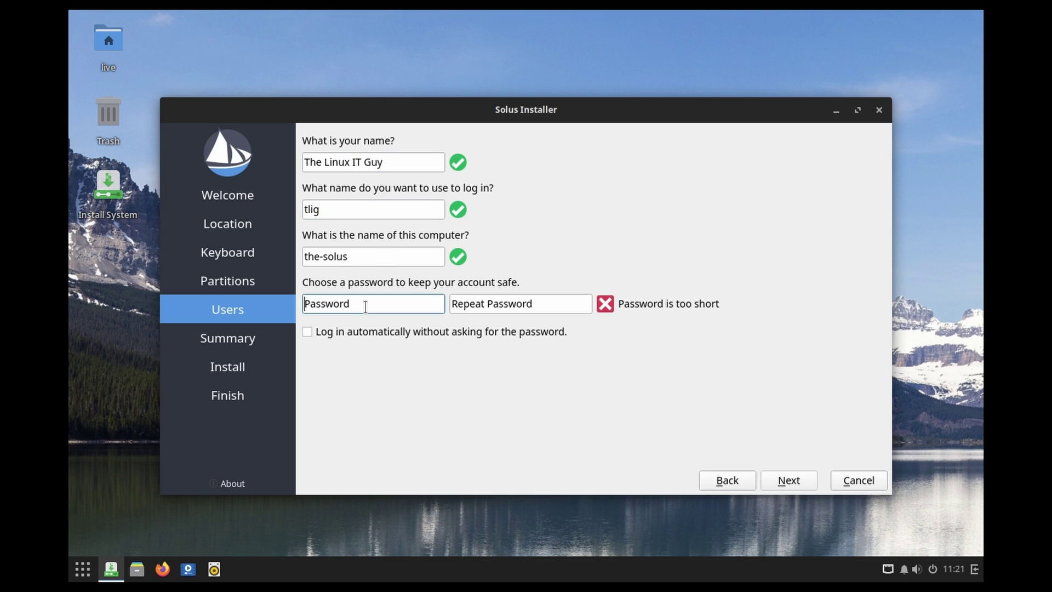
{"action": "type", "text": "***"}
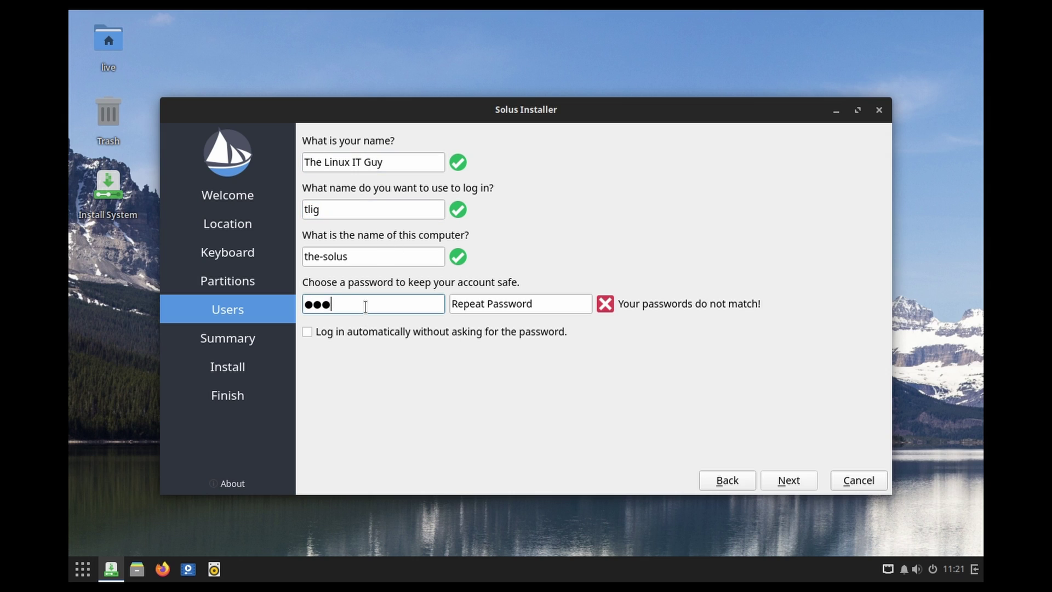
{"action": "key", "text": "Tab"}
{"action": "type", "text": "***"}
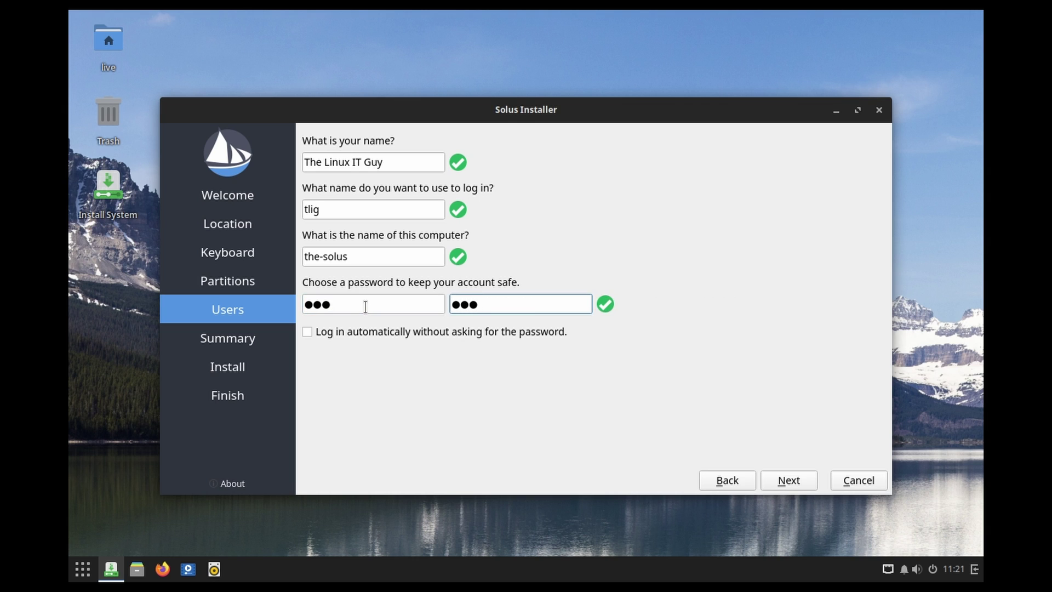
Review the installation summary and start installing Solus onto the erased 19.99 GiB disk
{"action": "left_click", "coordinate": [788, 480]}
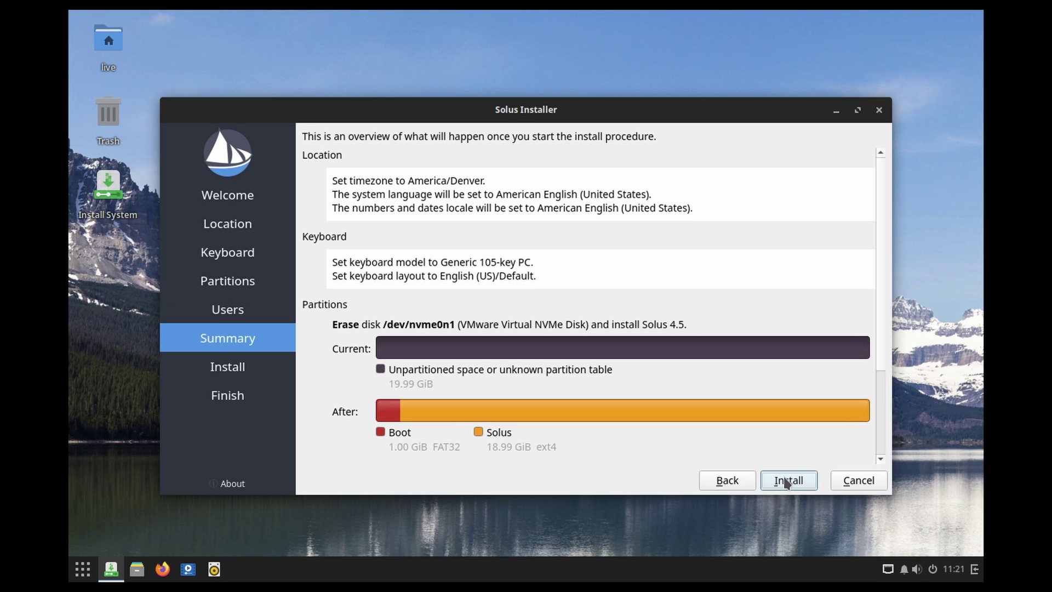
{"action": "left_click", "coordinate": [787, 481]}
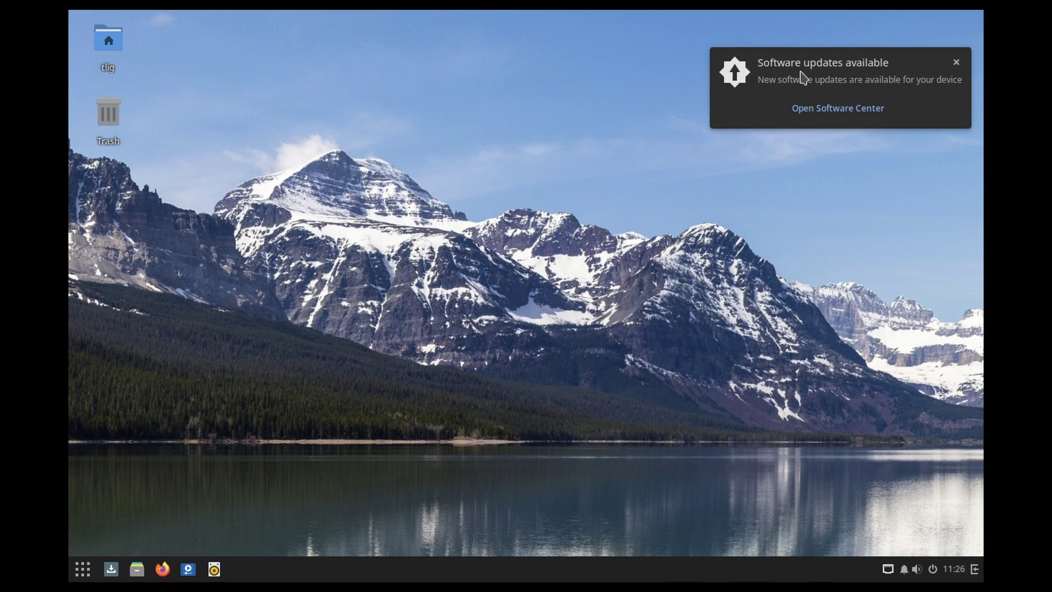
Apply all 18 updates from Software Center, authenticating with the administrator password
{"action": "left_click", "coordinate": [824, 110]}
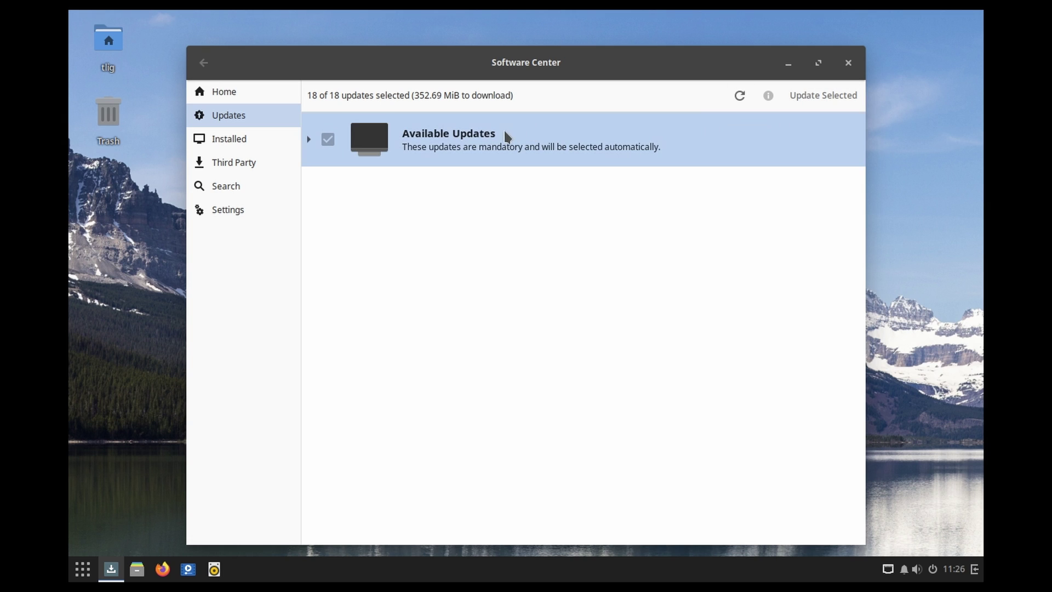
{"action": "left_click", "coordinate": [838, 99]}
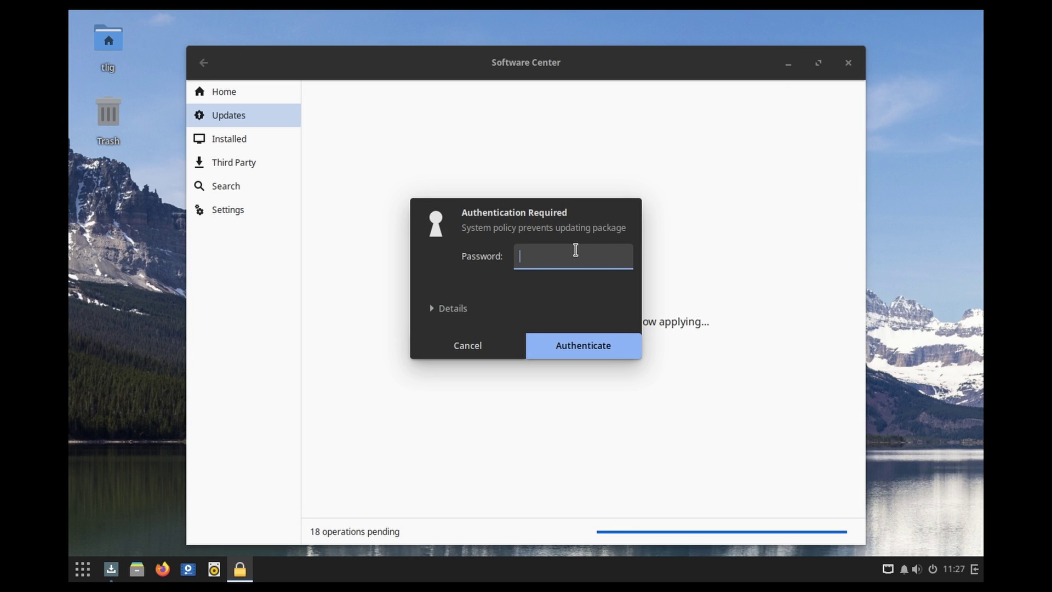
{"action": "type", "text": "•"}
{"action": "key", "text": "Return"}
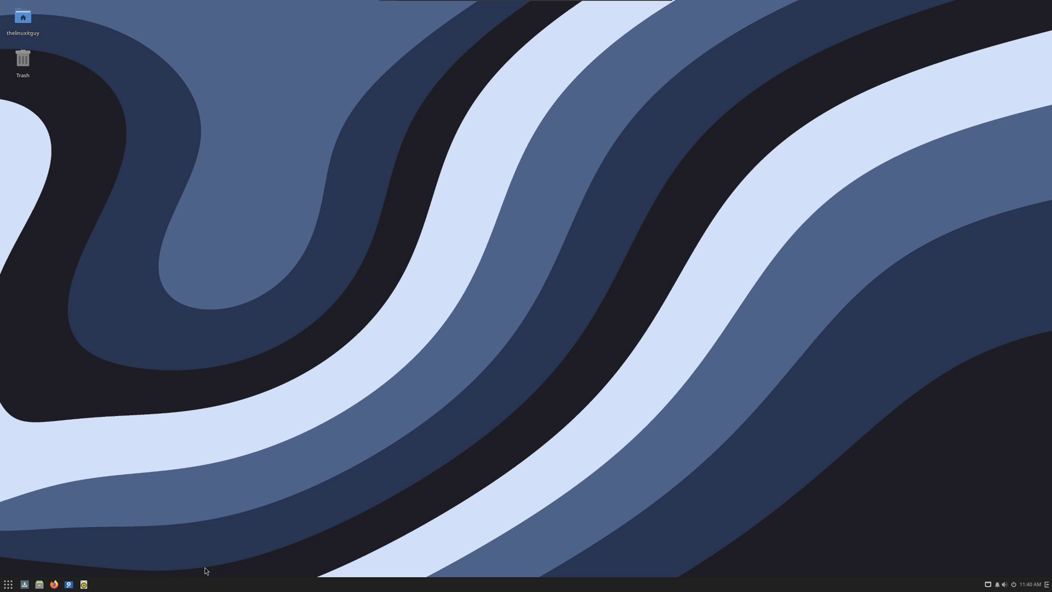
{"action": "left_click", "coordinate": [9, 584]}
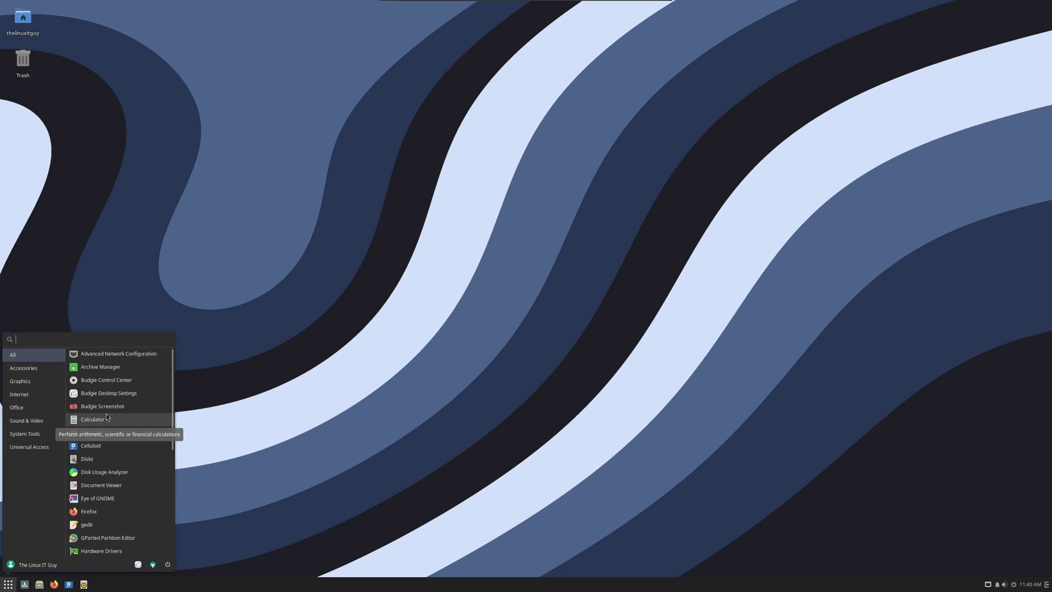
{"action": "type", "text": "term"}
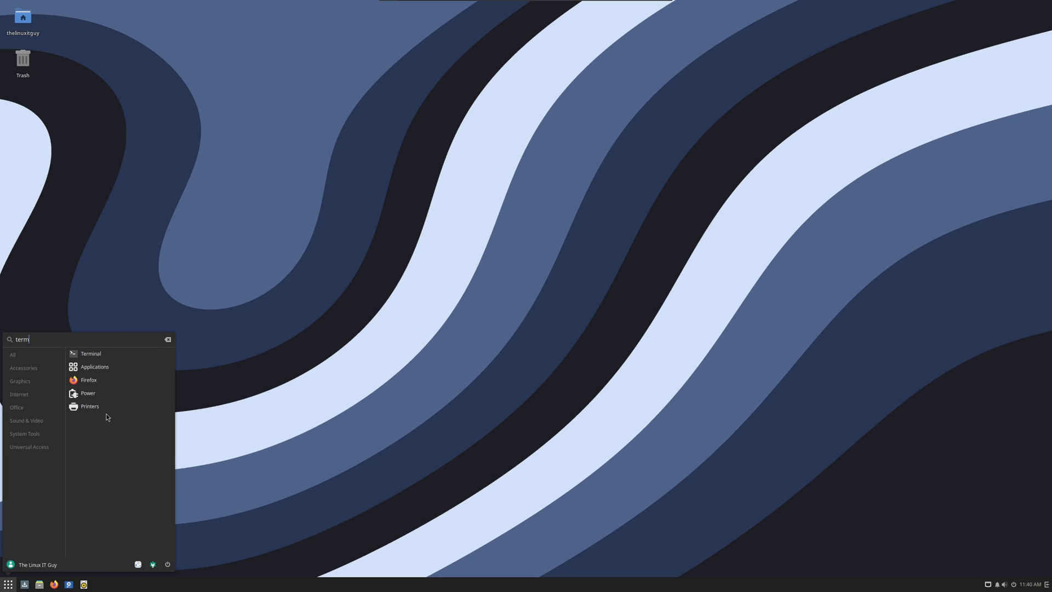
{"action": "left_click", "coordinate": [125, 349]}
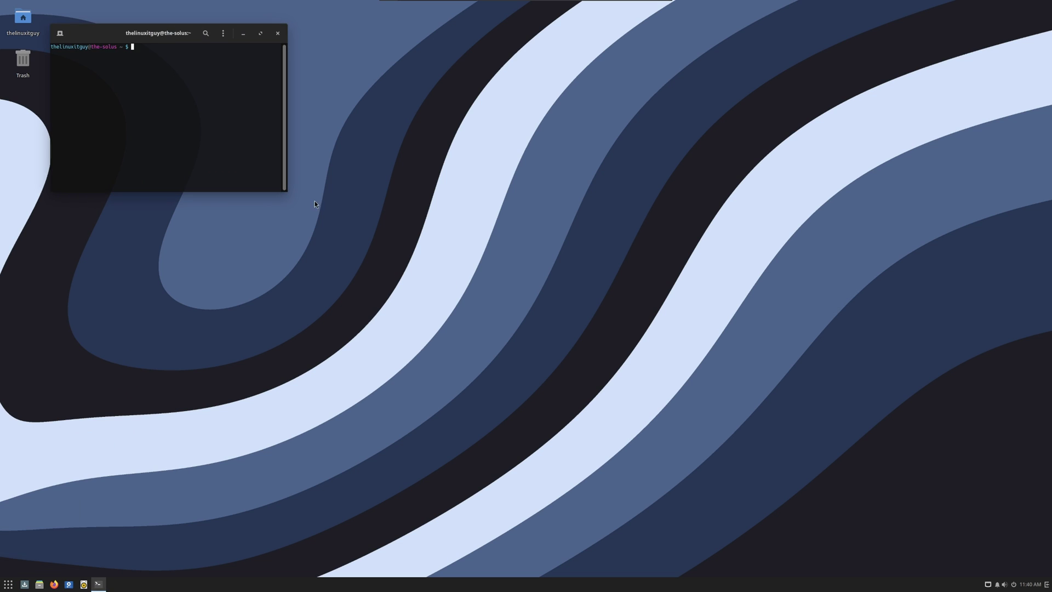
{"action": "left_click_drag", "start_coordinate": [167, 40], "coordinate": [456, 178]}
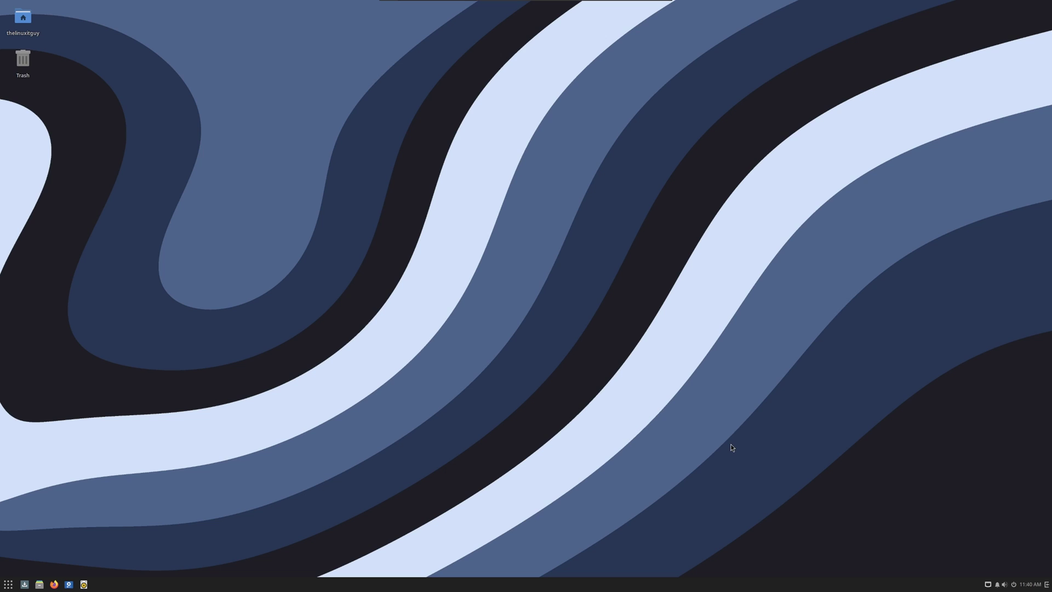
{"action": "left_click", "coordinate": [24, 584]}
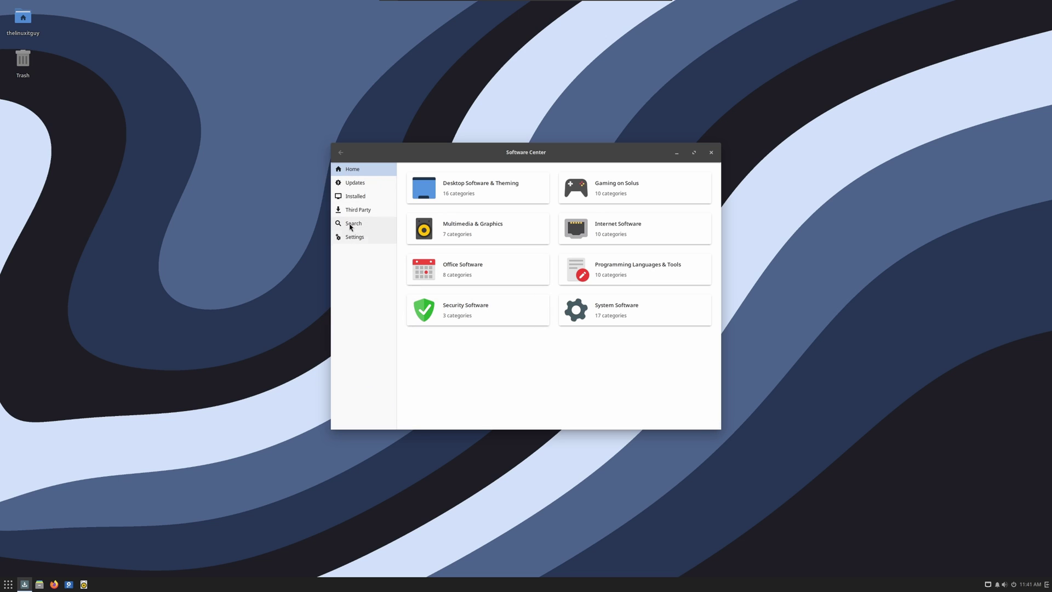
{"action": "left_click", "coordinate": [354, 224]}
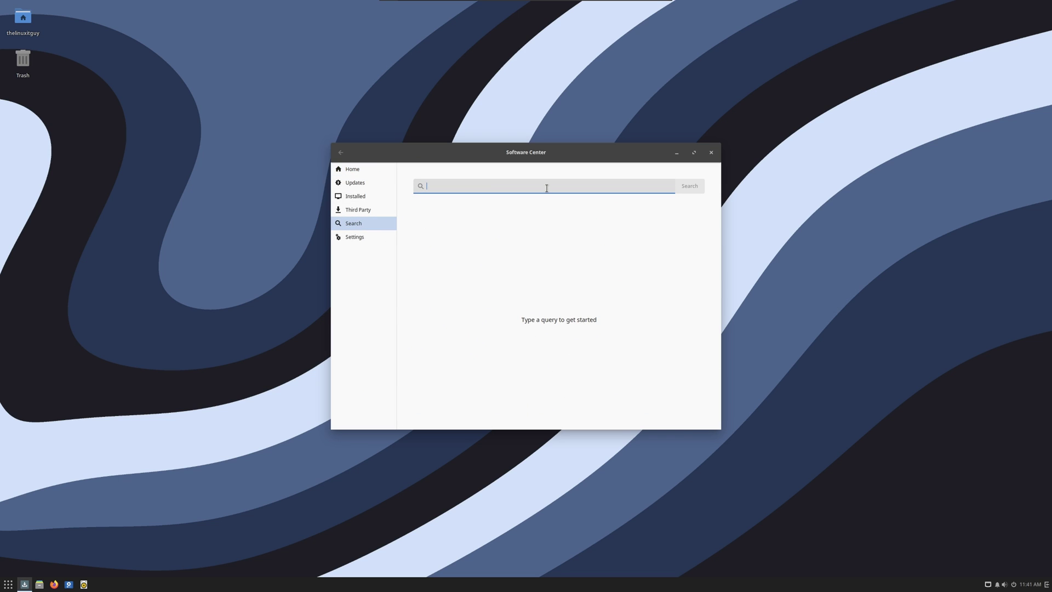
{"action": "type", "text": "inkscape"}
{"action": "key", "text": "Return"}
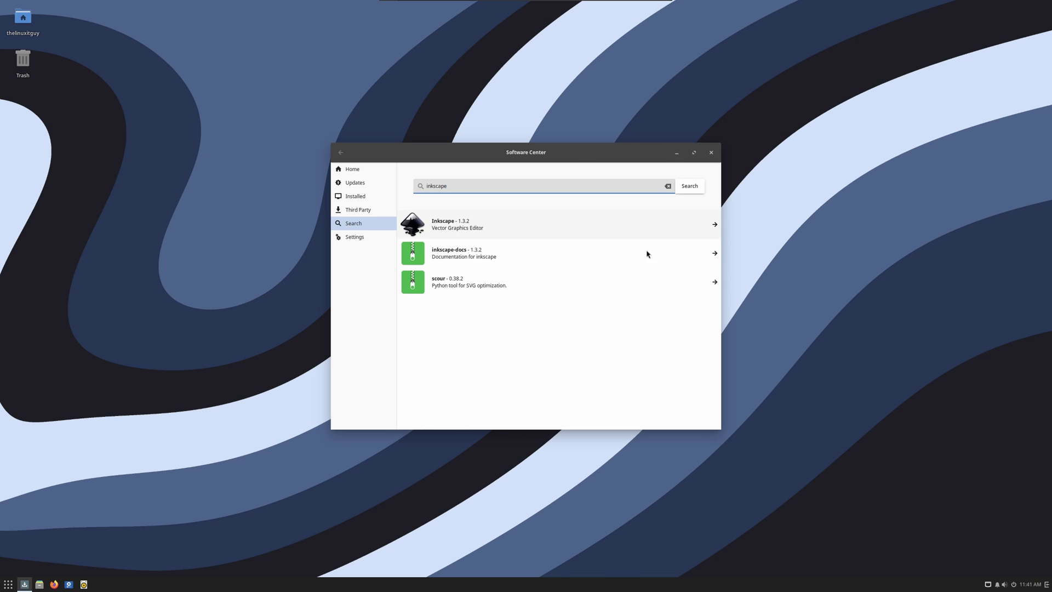
{"action": "left_click", "coordinate": [570, 224]}
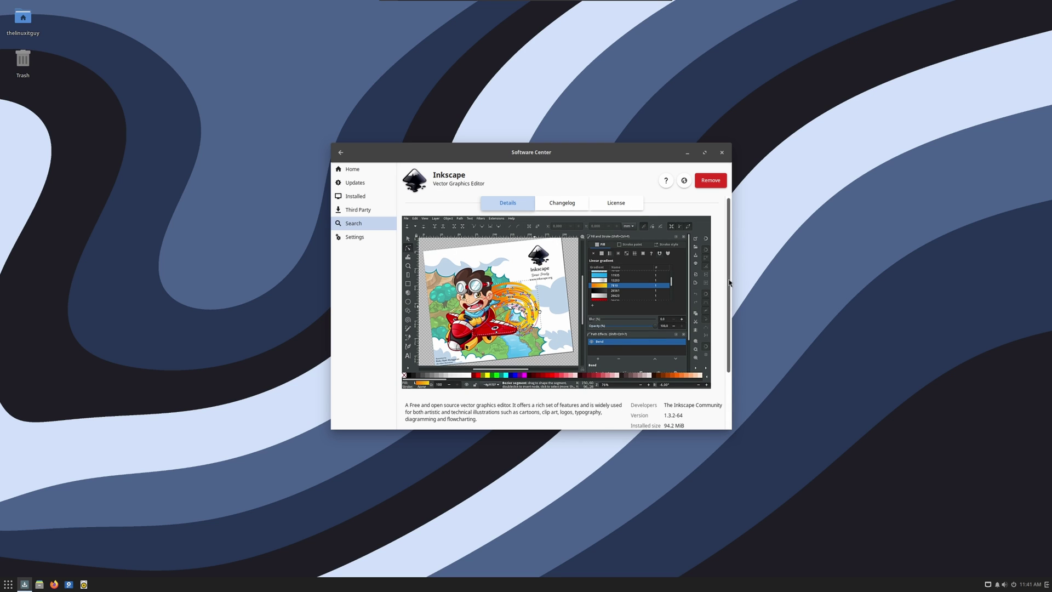
{"action": "left_click_drag", "start_coordinate": [729, 279], "coordinate": [729, 343]}
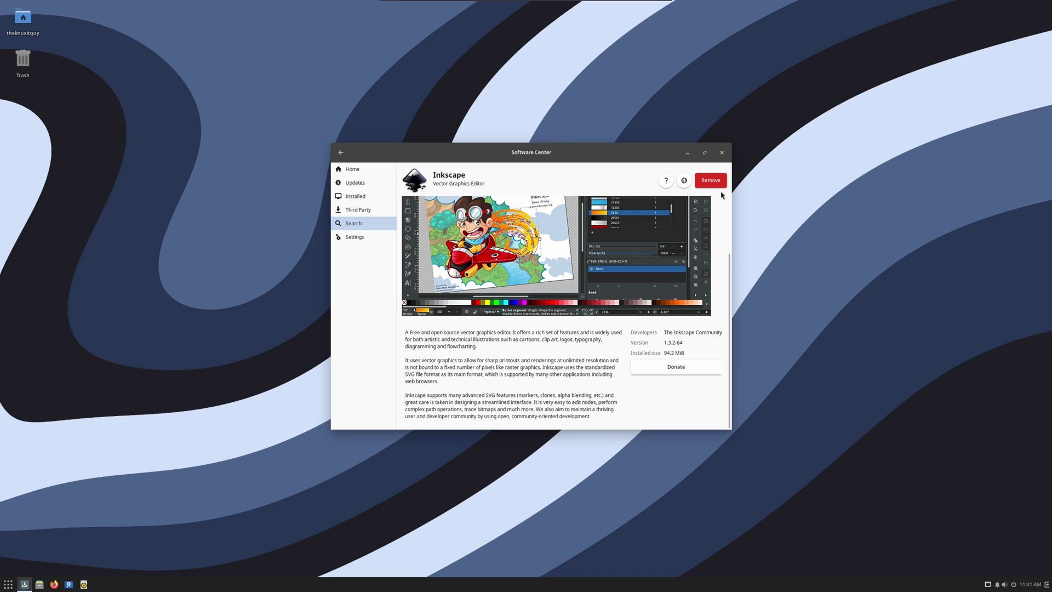
{"action": "left_click", "coordinate": [5, 586]}
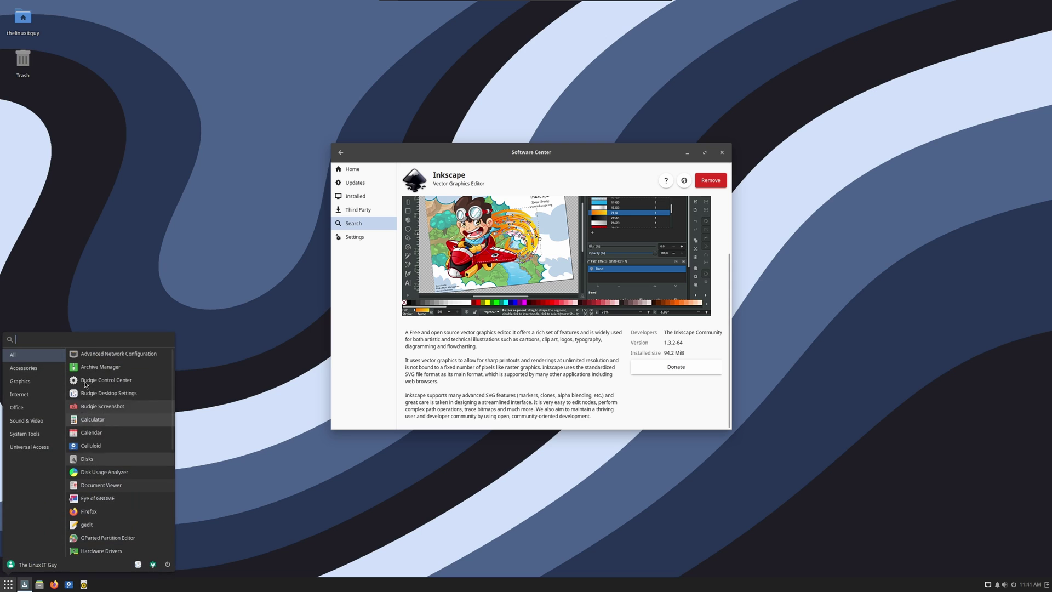
{"action": "type", "text": "ink"}
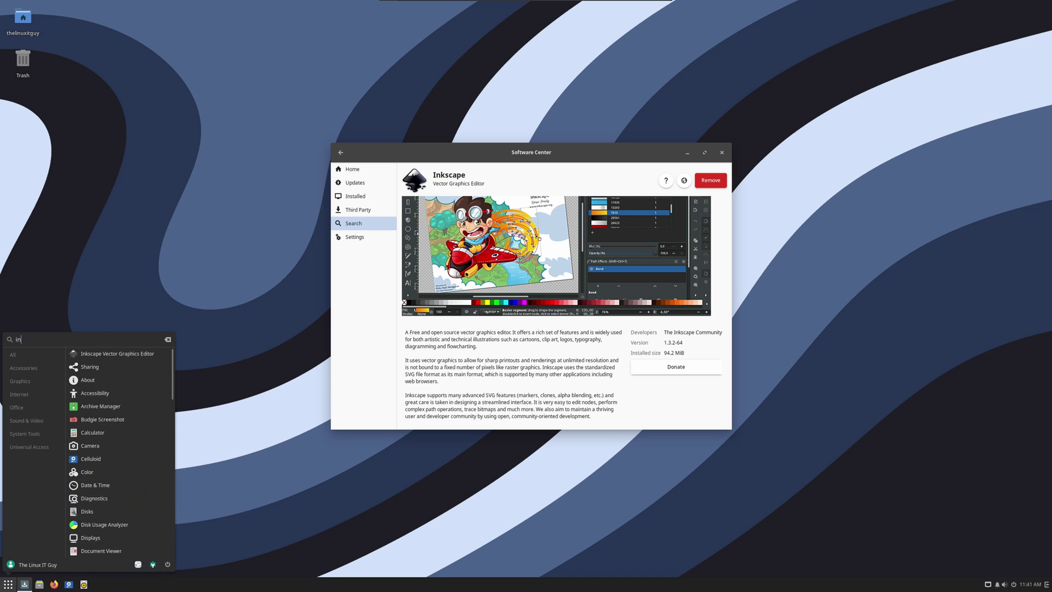
{"action": "left_click", "coordinate": [104, 355]}
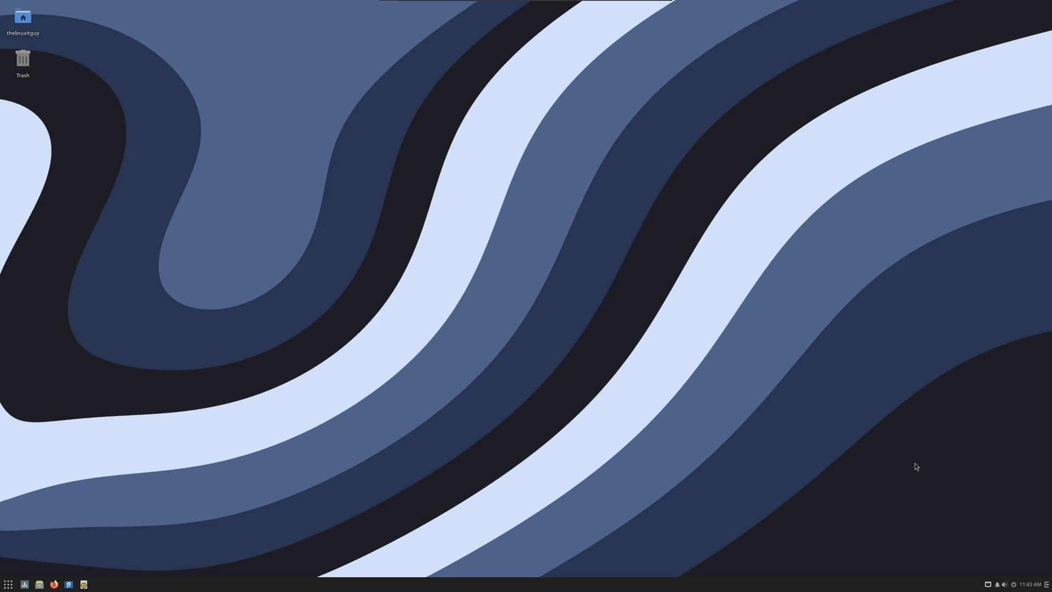
Switch the Raven panel between Notifications and Widgets a few times, finally closing it
{"action": "left_click", "coordinate": [1045, 585]}
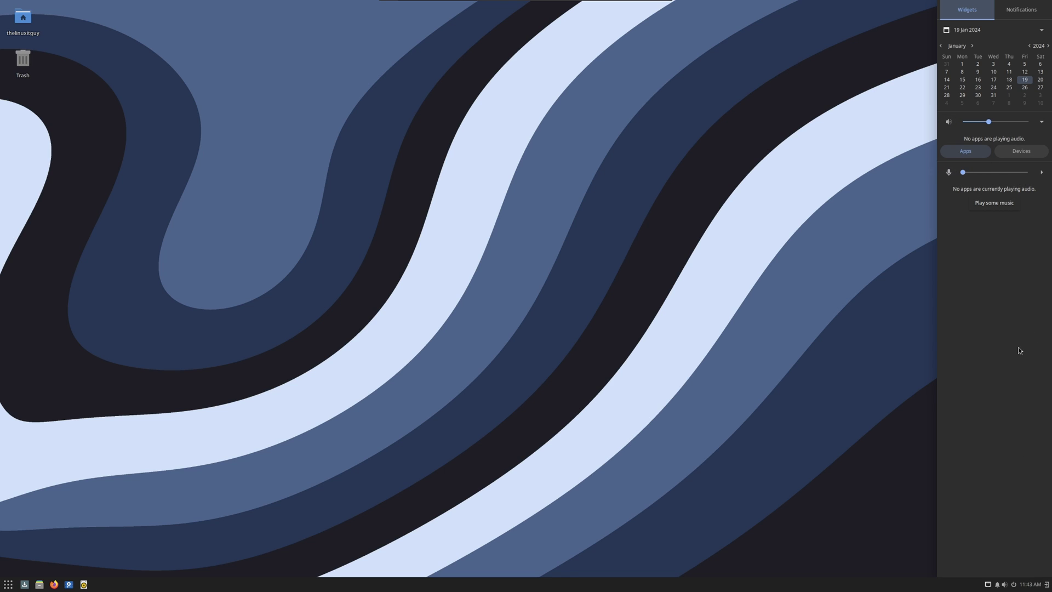
{"action": "left_click", "coordinate": [1031, 12]}
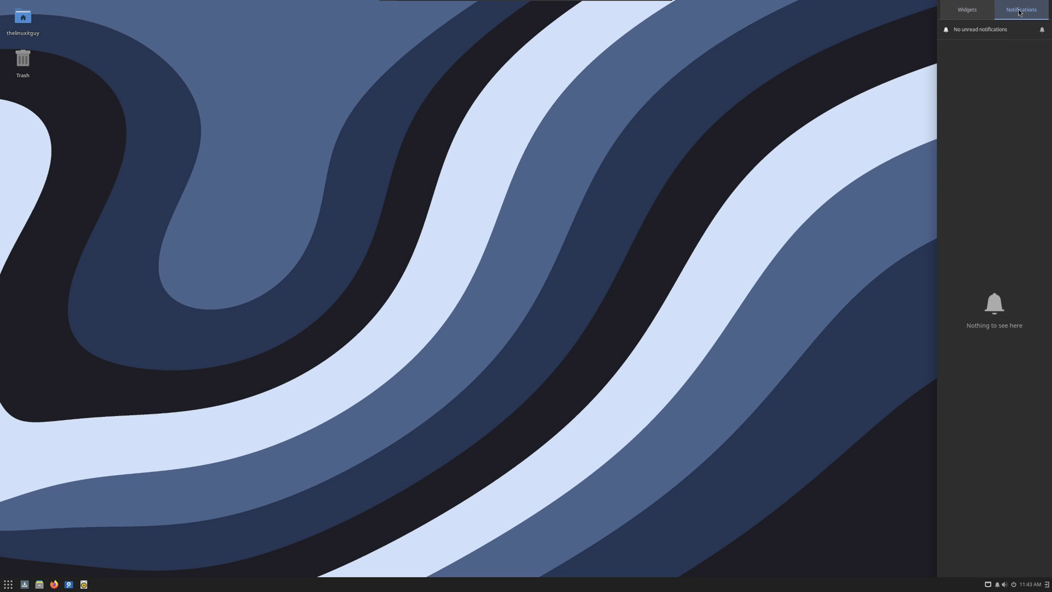
{"action": "left_click", "coordinate": [968, 10]}
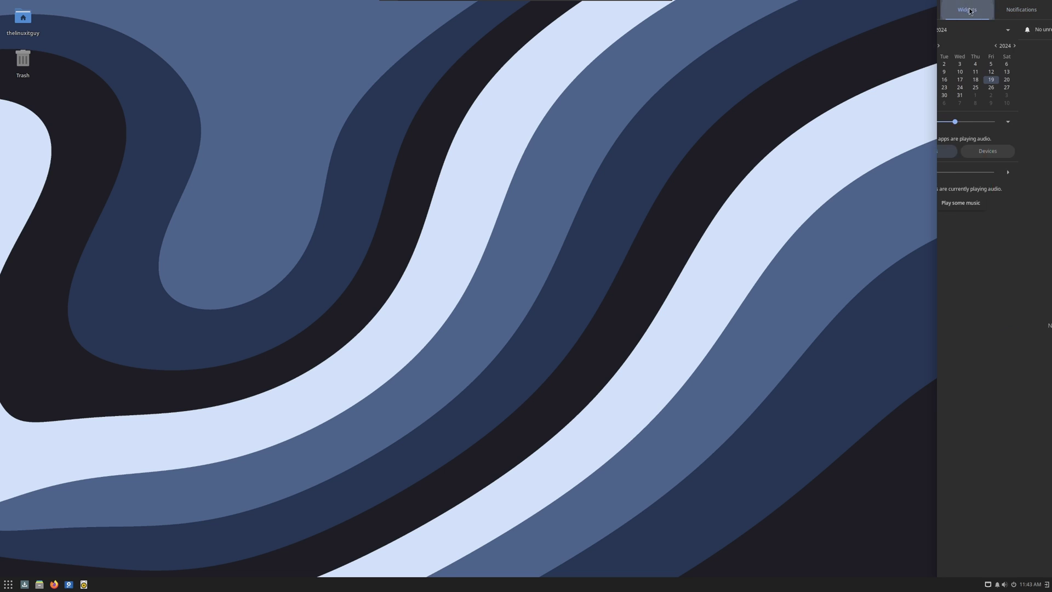
{"action": "left_click", "coordinate": [1004, 586]}
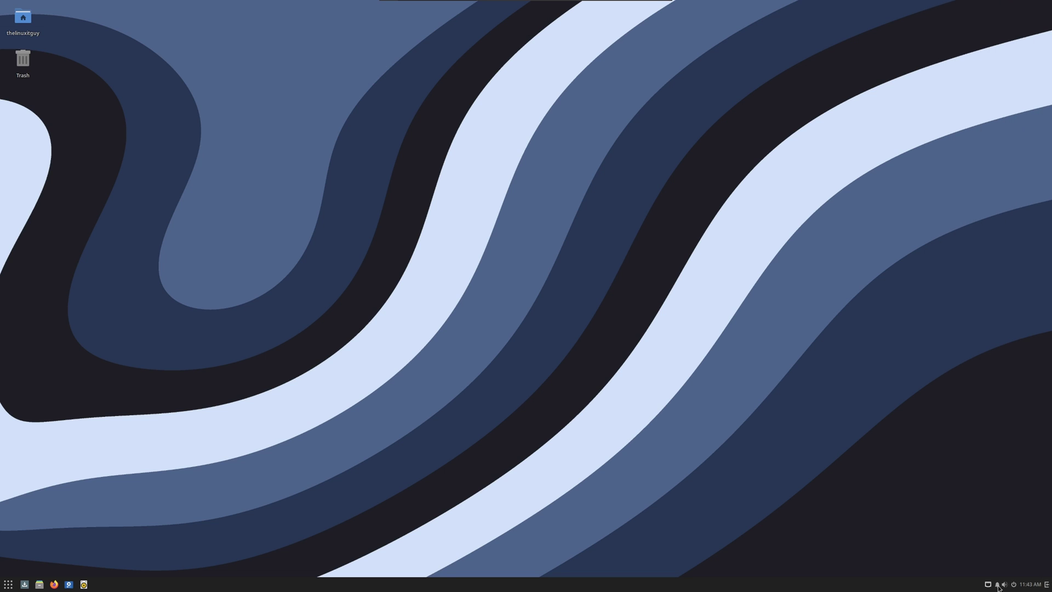
{"action": "left_click", "coordinate": [997, 585]}
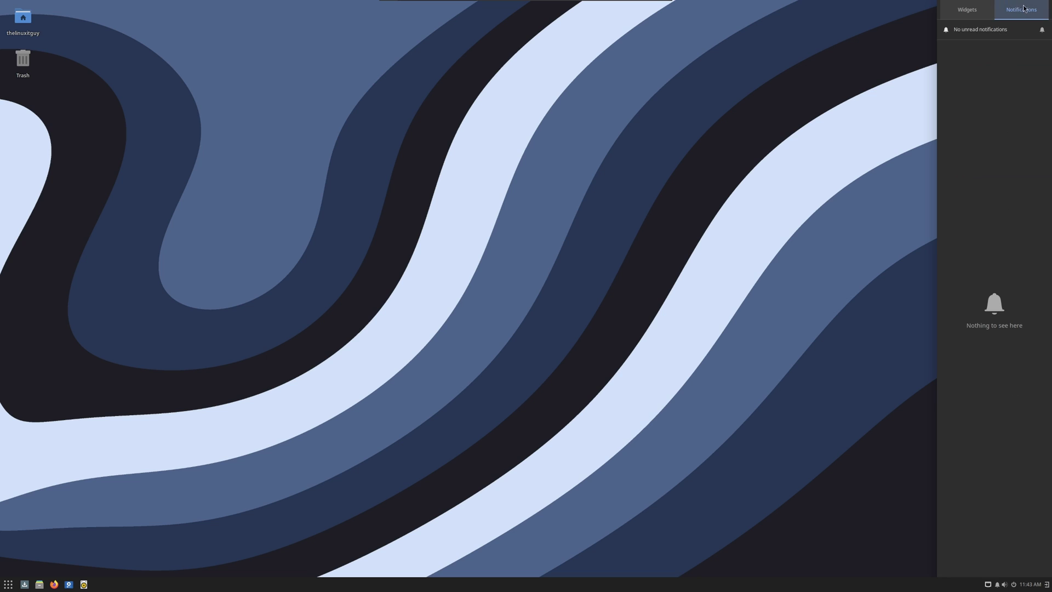
{"action": "left_click", "coordinate": [967, 9]}
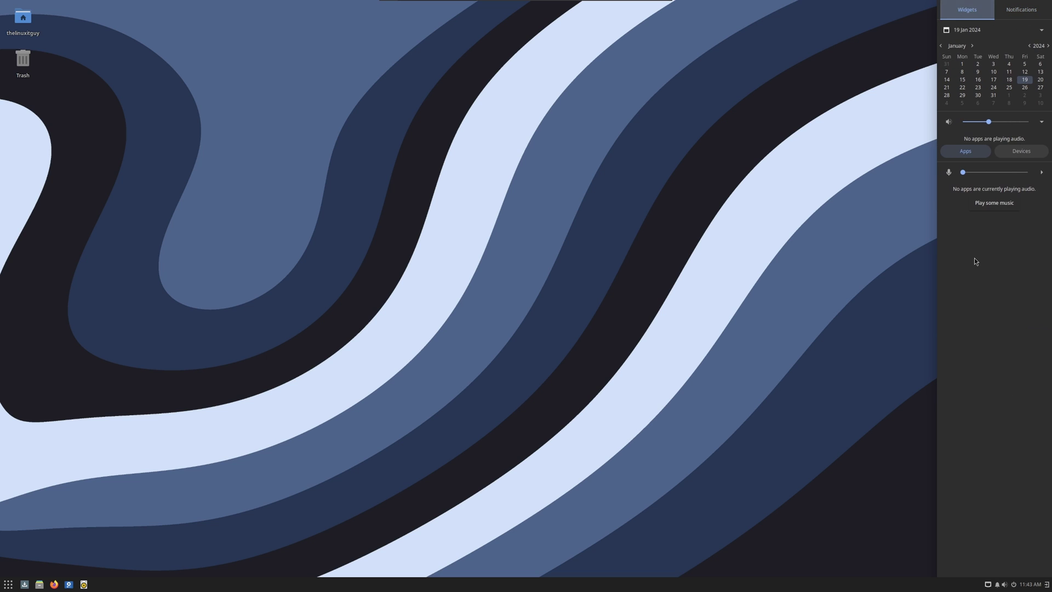
{"action": "left_click", "coordinate": [1046, 585]}
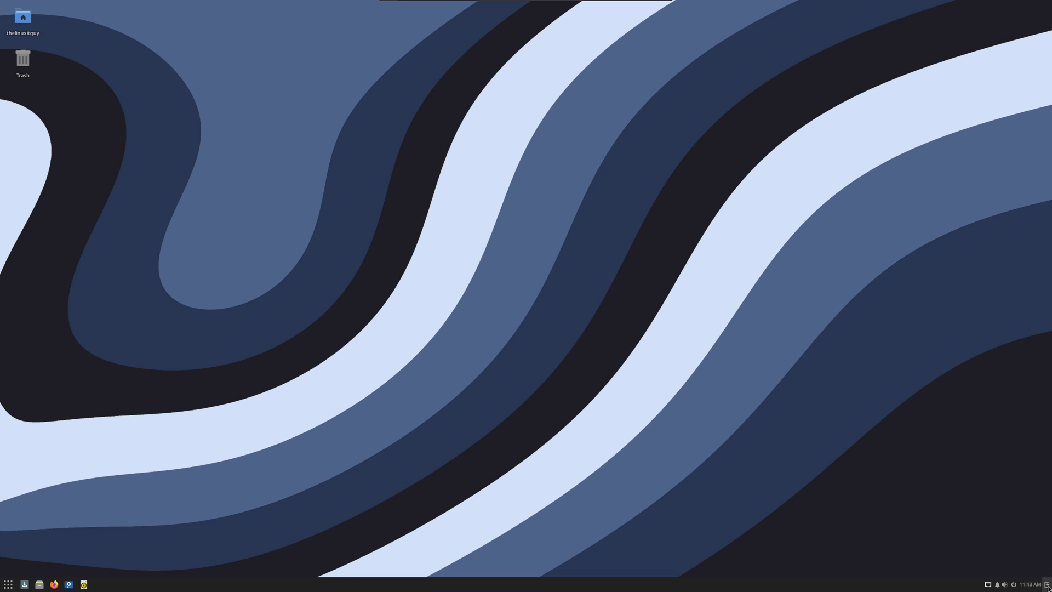
{"action": "left_click", "coordinate": [1046, 585]}
{"action": "left_click", "coordinate": [1034, 9]}
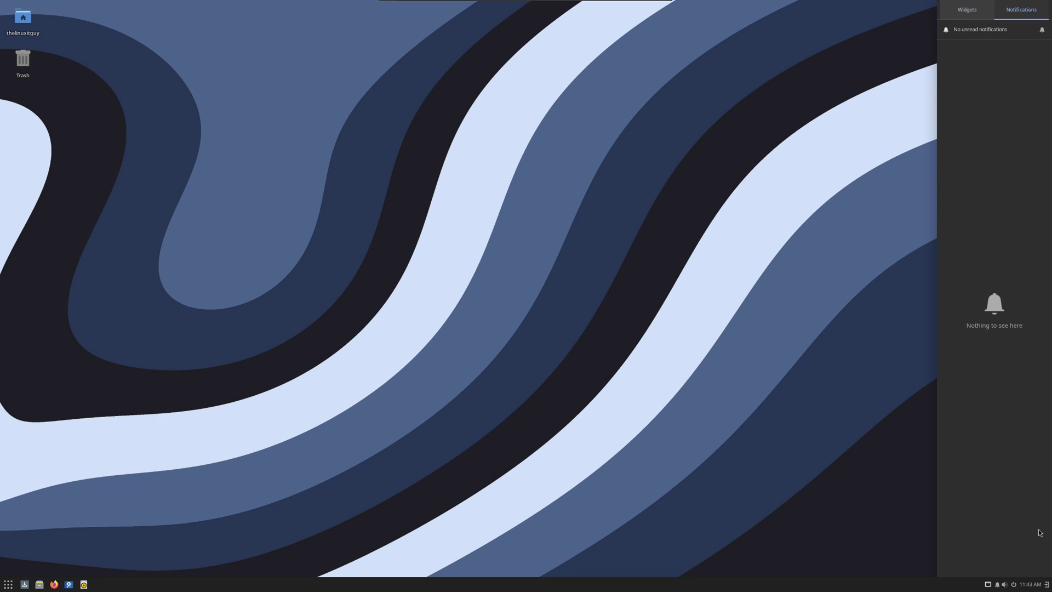
{"action": "left_click", "coordinate": [1046, 585]}
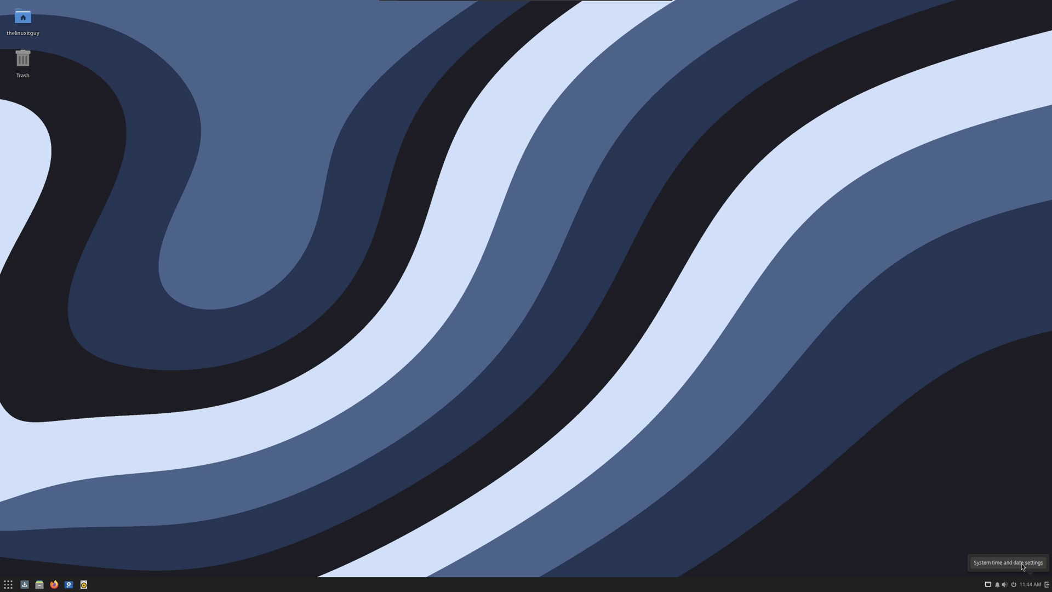
{"action": "left_click", "coordinate": [1028, 584]}
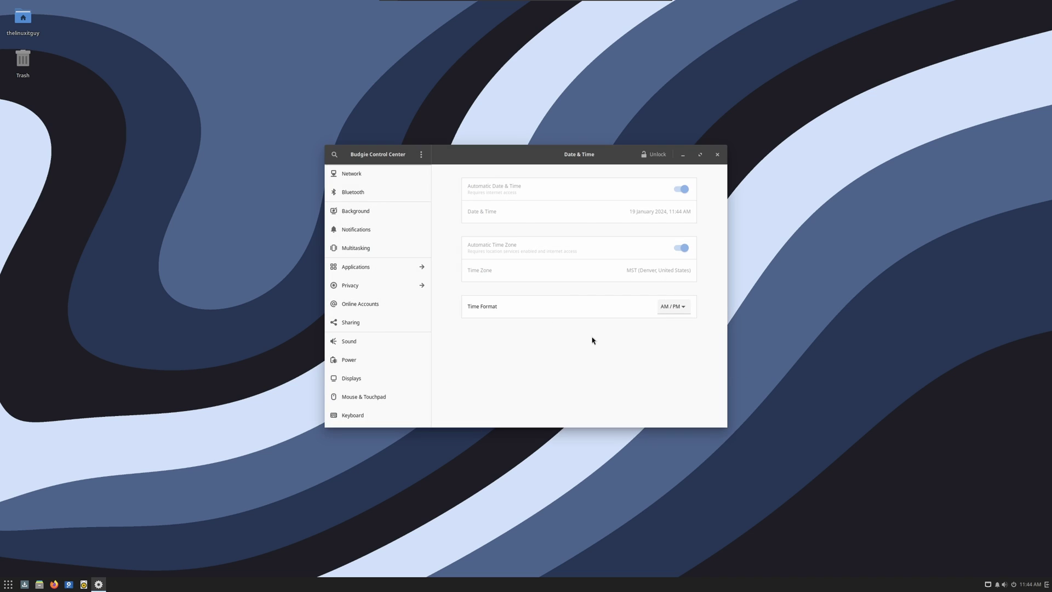
{"action": "left_click", "coordinate": [684, 309]}
{"action": "left_click", "coordinate": [692, 362]}
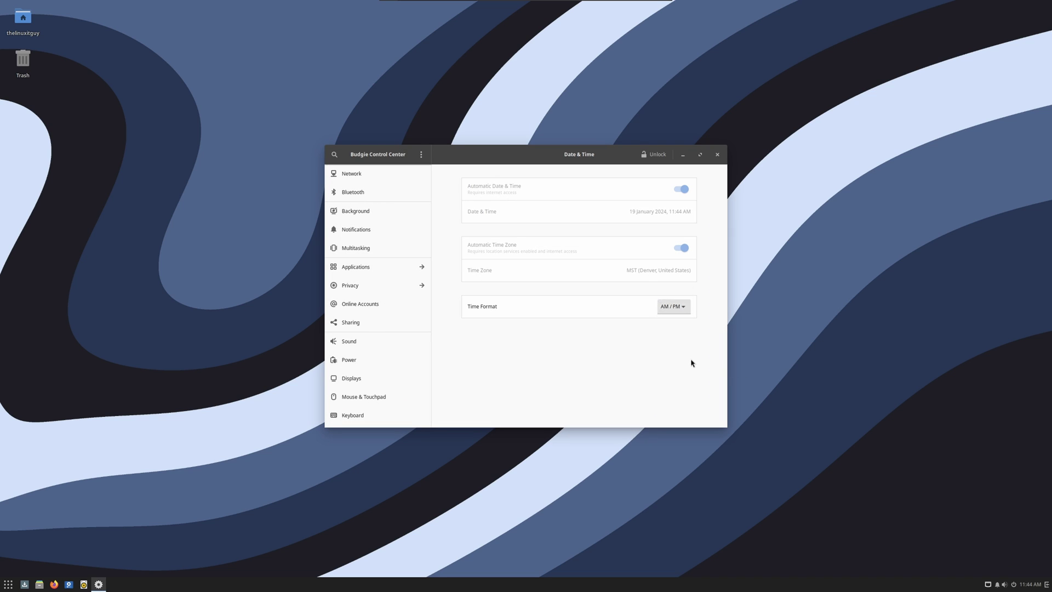
{"action": "left_click", "coordinate": [717, 154]}
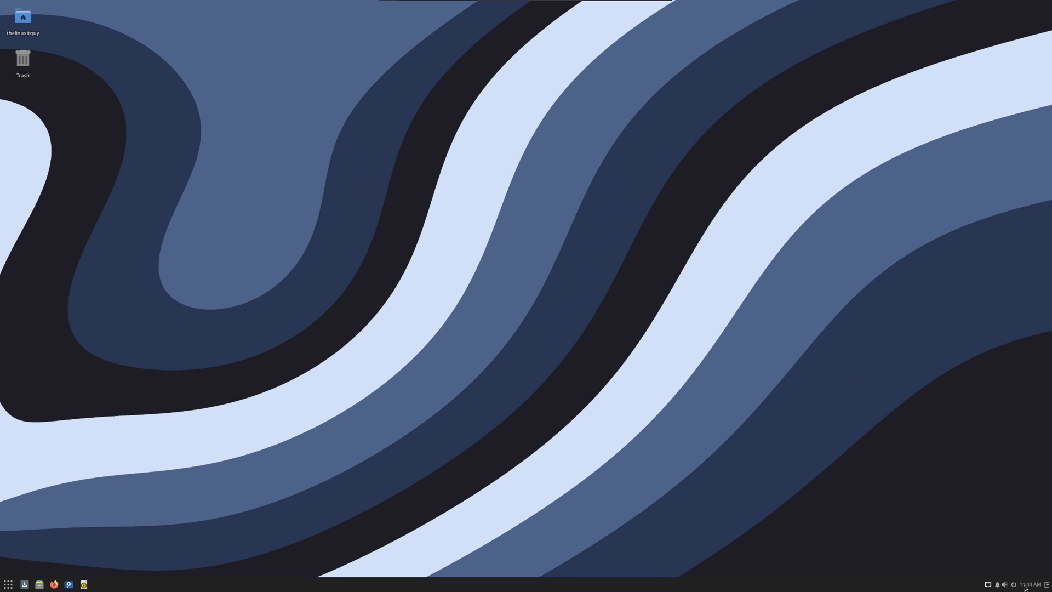
{"action": "left_click", "coordinate": [1014, 585]}
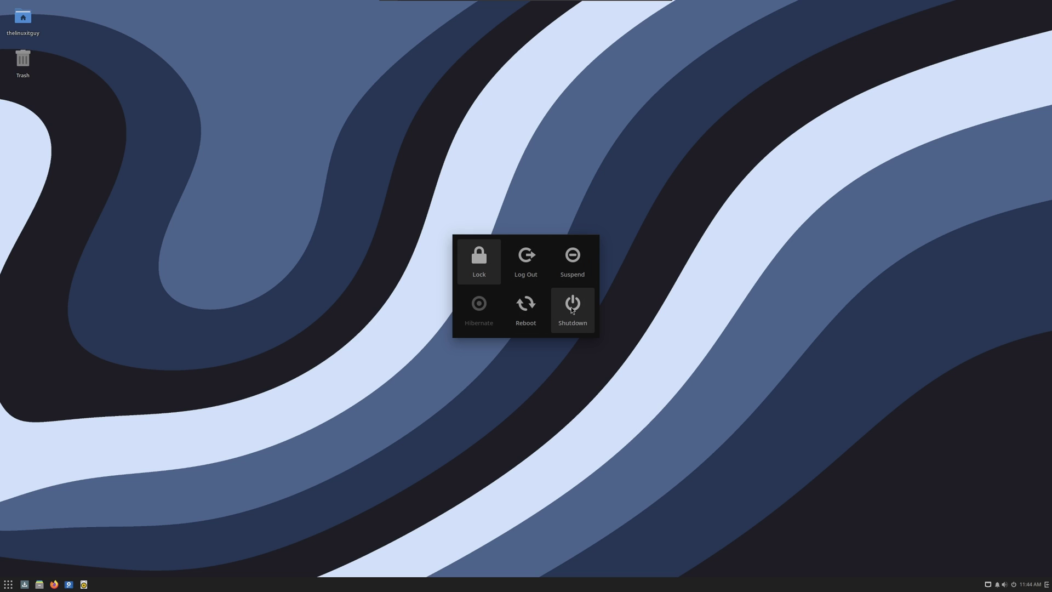
{"action": "left_click", "coordinate": [914, 481]}
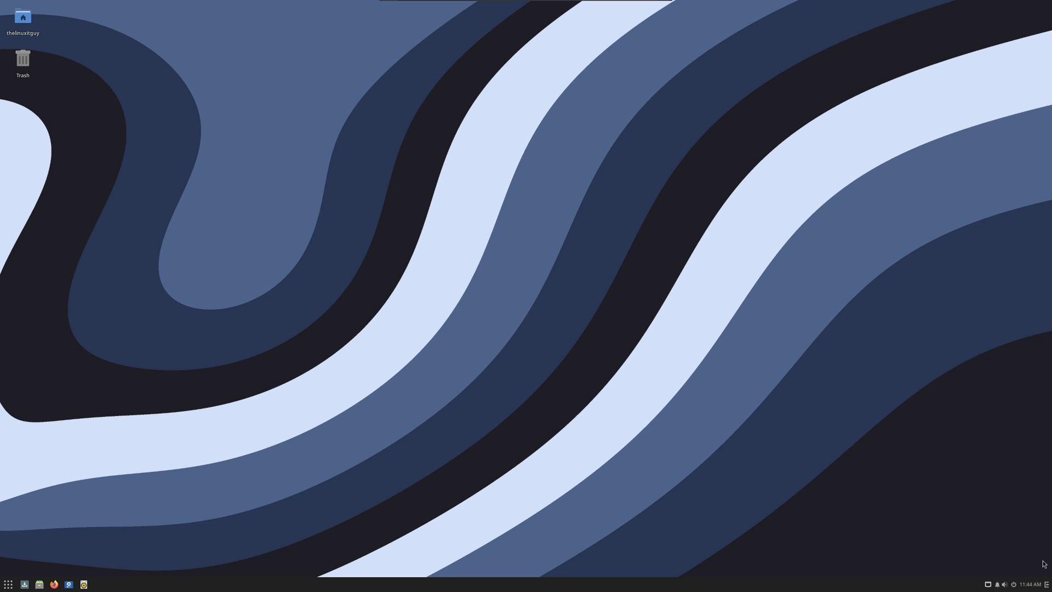
{"action": "left_click", "coordinate": [1005, 585]}
{"action": "left_click", "coordinate": [1005, 585]}
{"action": "left_click", "coordinate": [999, 586]}
{"action": "left_click", "coordinate": [998, 586]}
{"action": "left_click", "coordinate": [8, 583]}
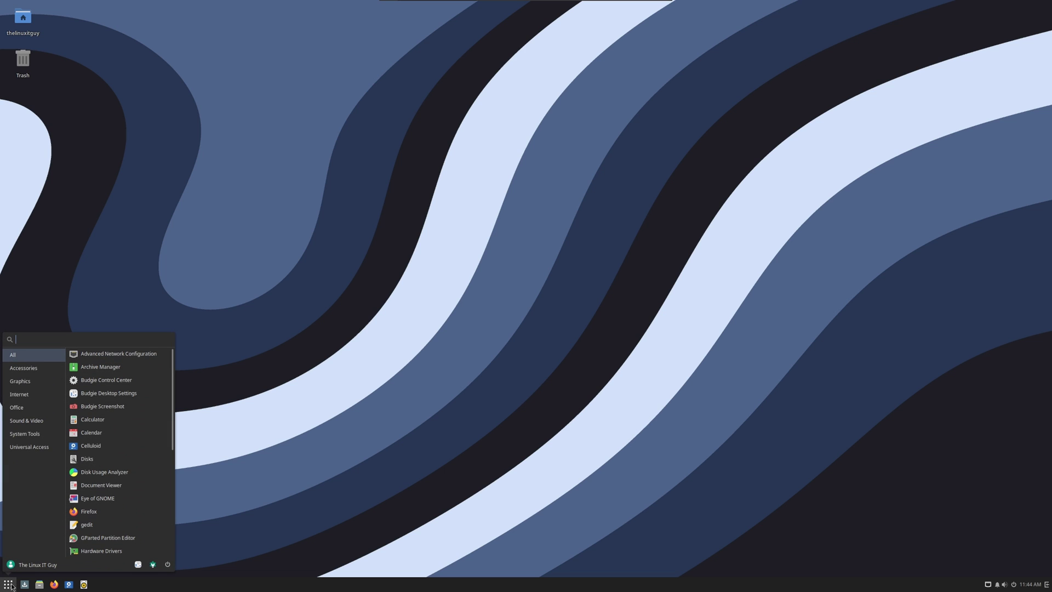
{"action": "left_click", "coordinate": [11, 586]}
{"action": "left_click", "coordinate": [11, 586]}
{"action": "left_click", "coordinate": [11, 586]}
{"action": "left_click", "coordinate": [11, 586]}
{"action": "left_click", "coordinate": [11, 586]}
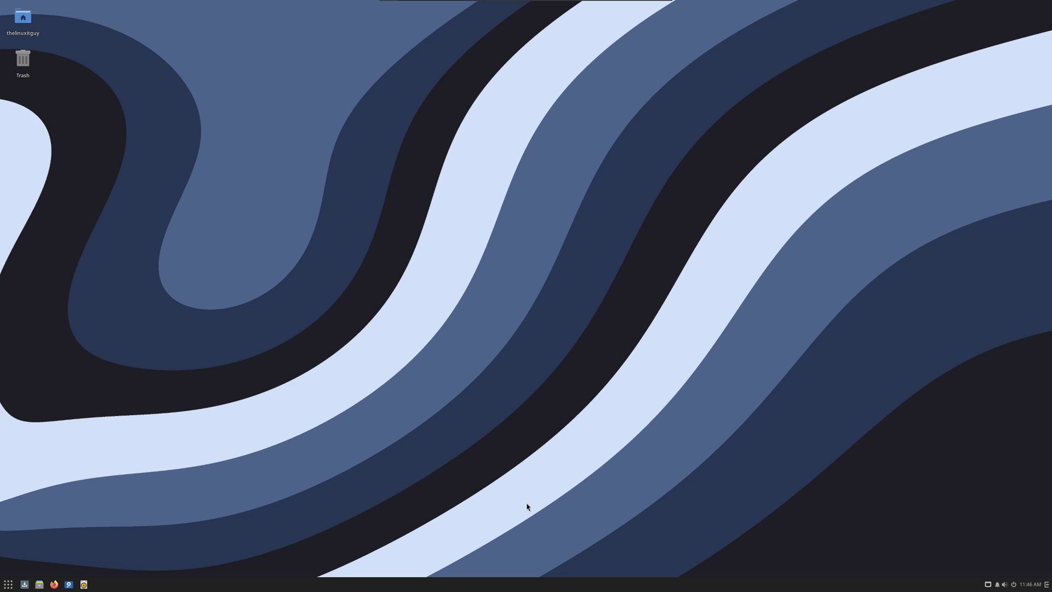
{"action": "left_click", "coordinate": [11, 585]}
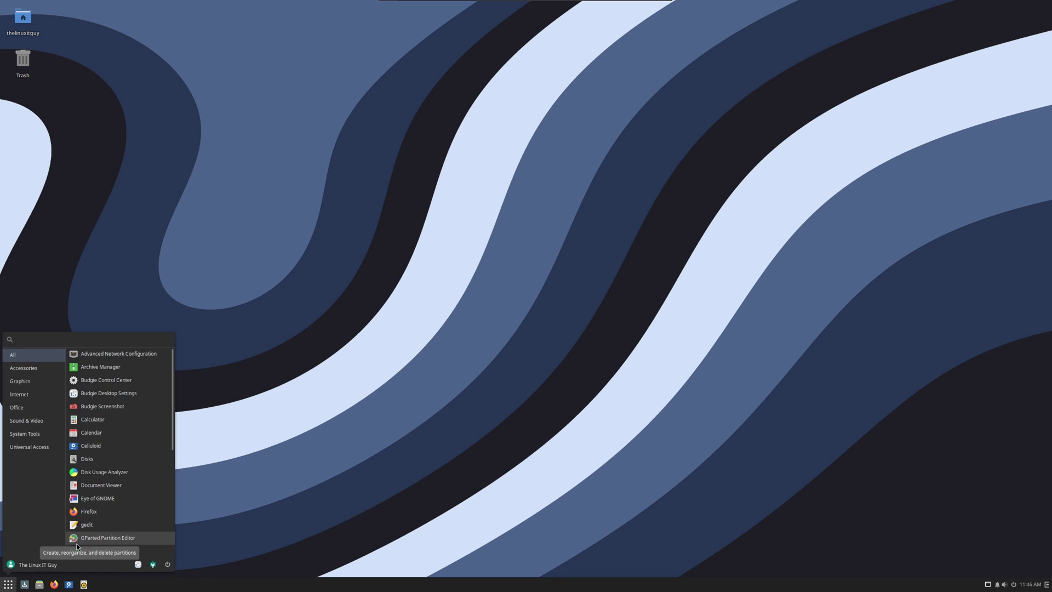
{"action": "type", "text": "sys"}
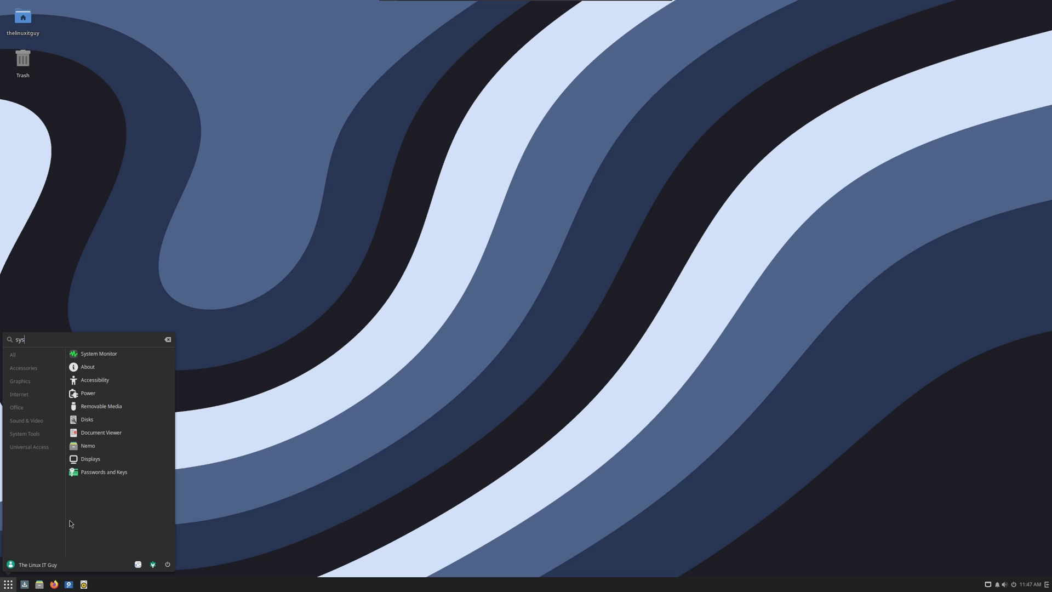
{"action": "left_click", "coordinate": [97, 354]}
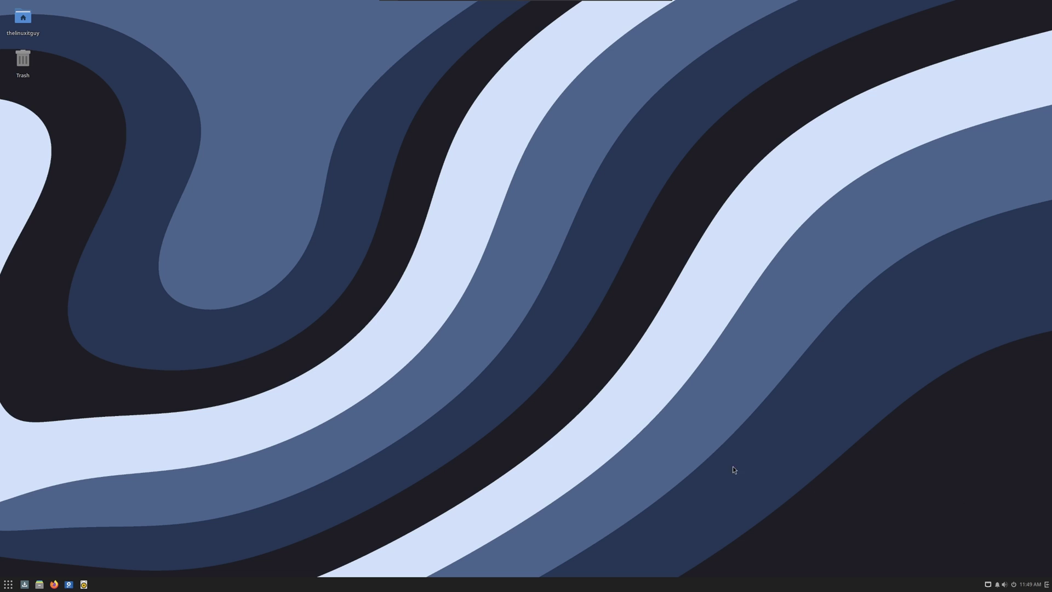
Open Background settings from the desktop menu and move the window to the upper right
{"action": "right_click", "coordinate": [403, 296]}
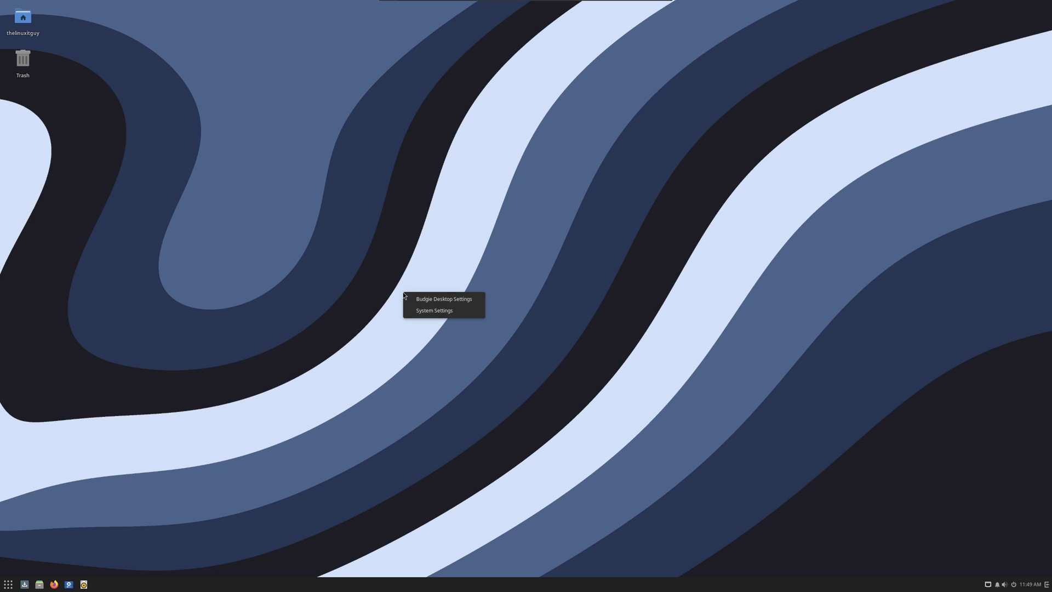
{"action": "left_click", "coordinate": [422, 299]}
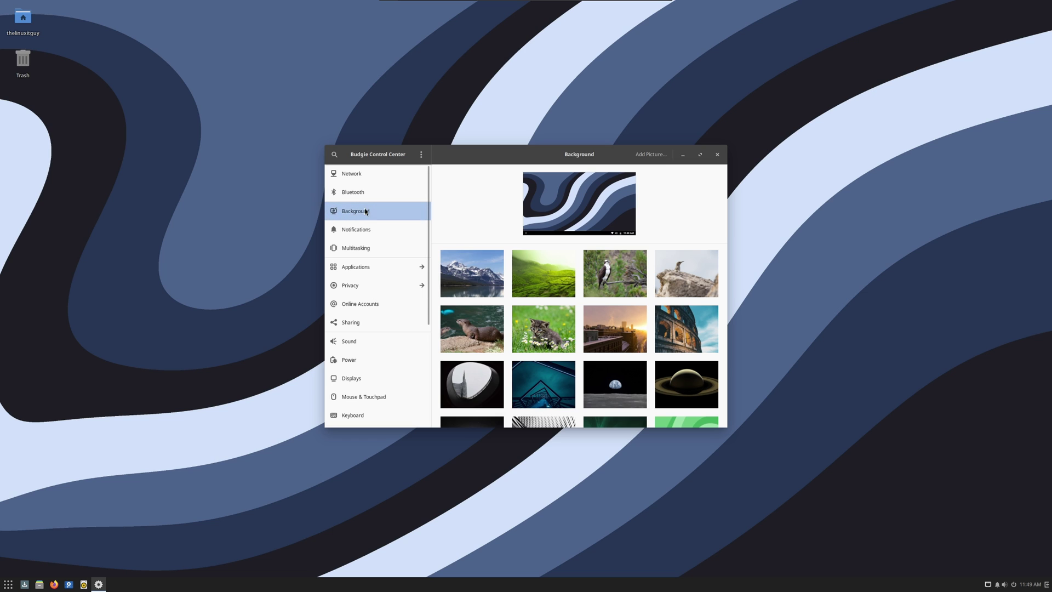
{"action": "left_click_drag", "start_coordinate": [548, 155], "coordinate": [857, 14]}
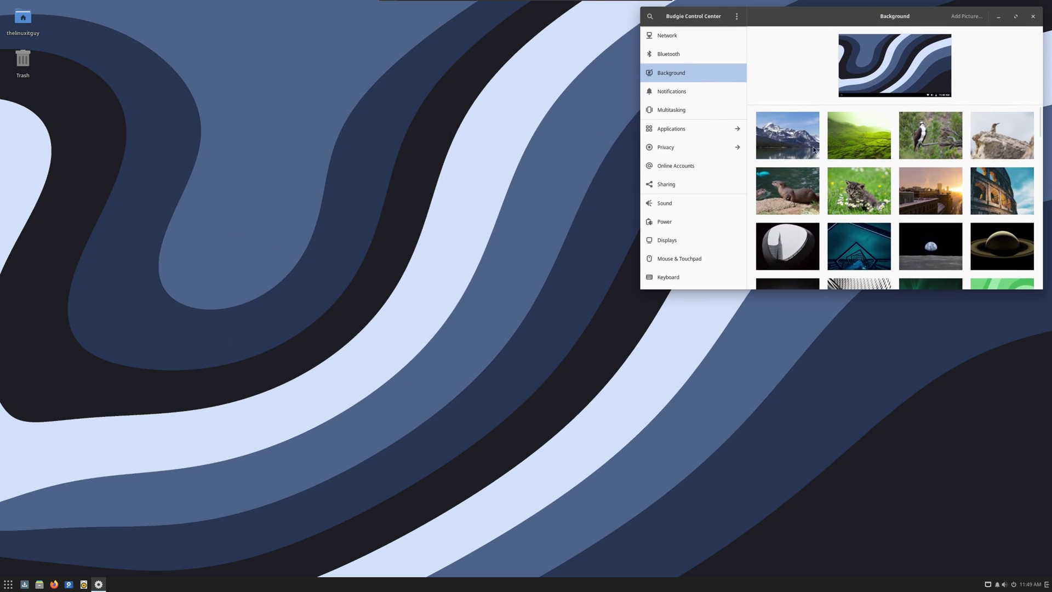
Try the mountain lake, tea hills, osprey, otters, Colosseum and other wallpapers, ending on Saturn
{"action": "left_click", "coordinate": [797, 140]}
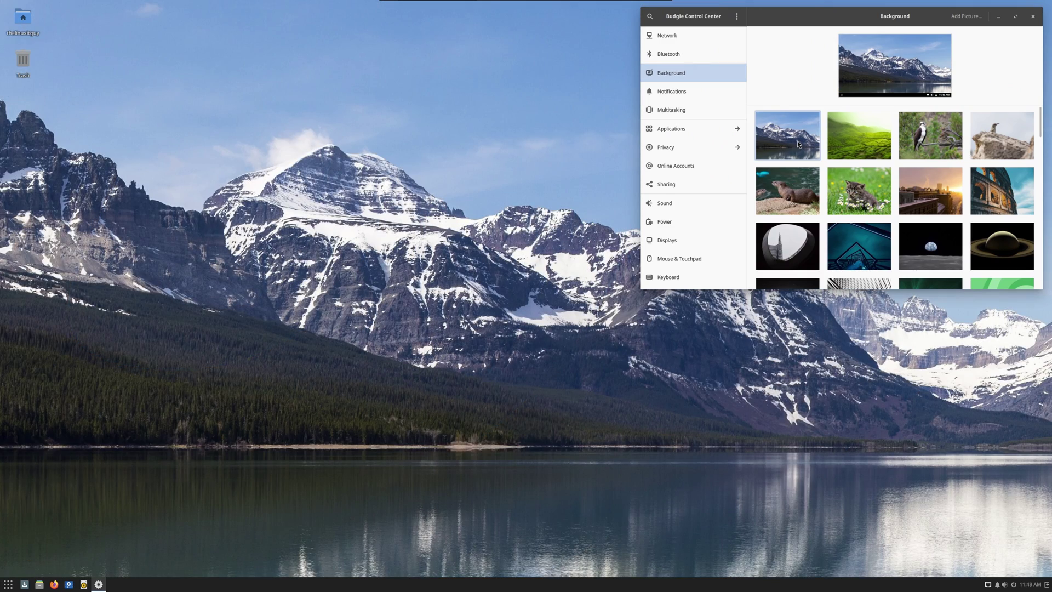
{"action": "left_click", "coordinate": [858, 146]}
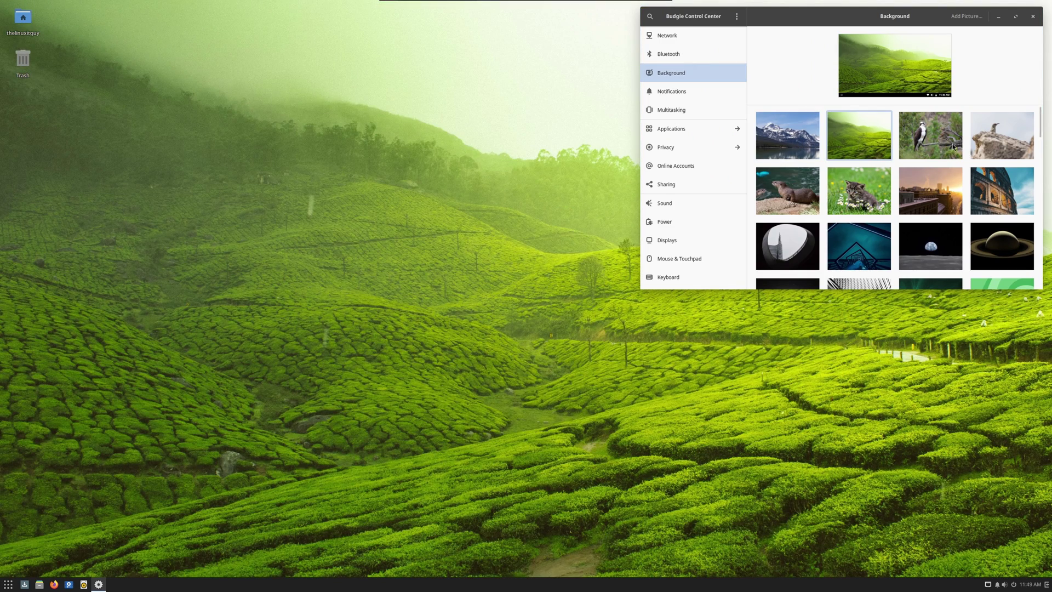
{"action": "left_click", "coordinate": [941, 144]}
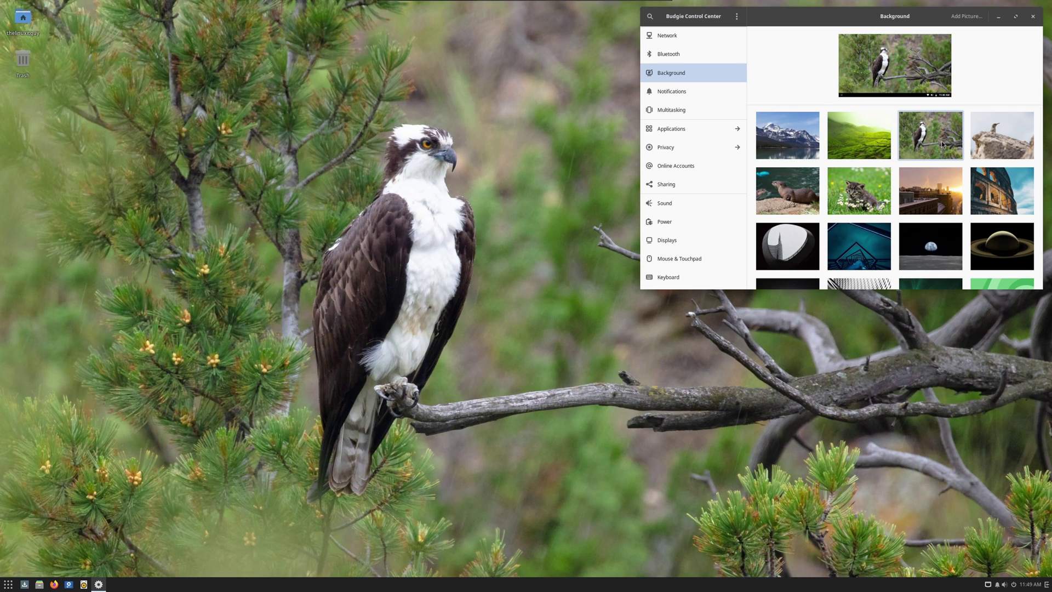
{"action": "left_click", "coordinate": [1018, 146]}
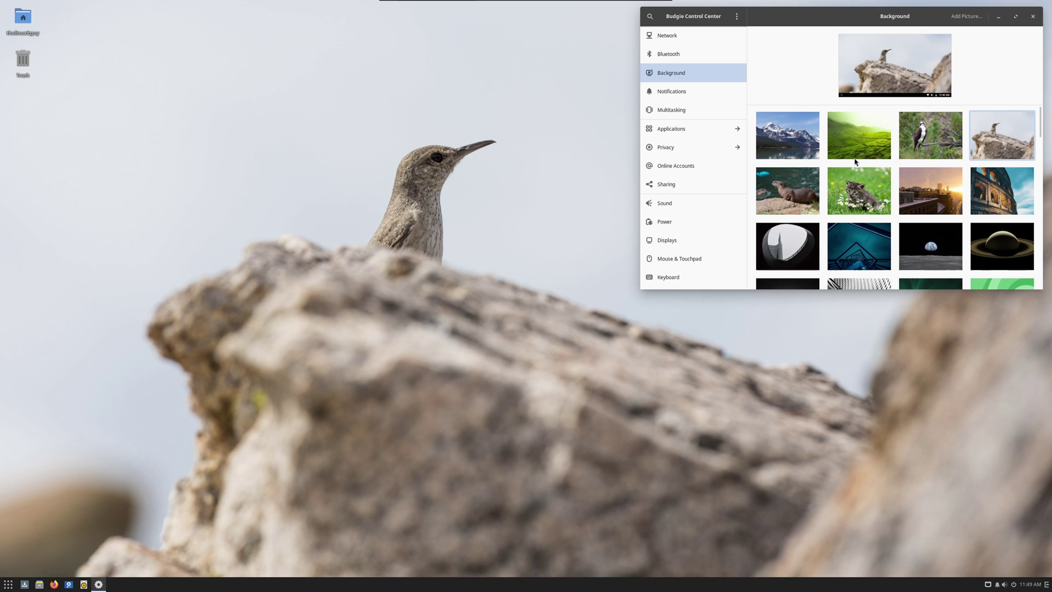
{"action": "left_click", "coordinate": [790, 192]}
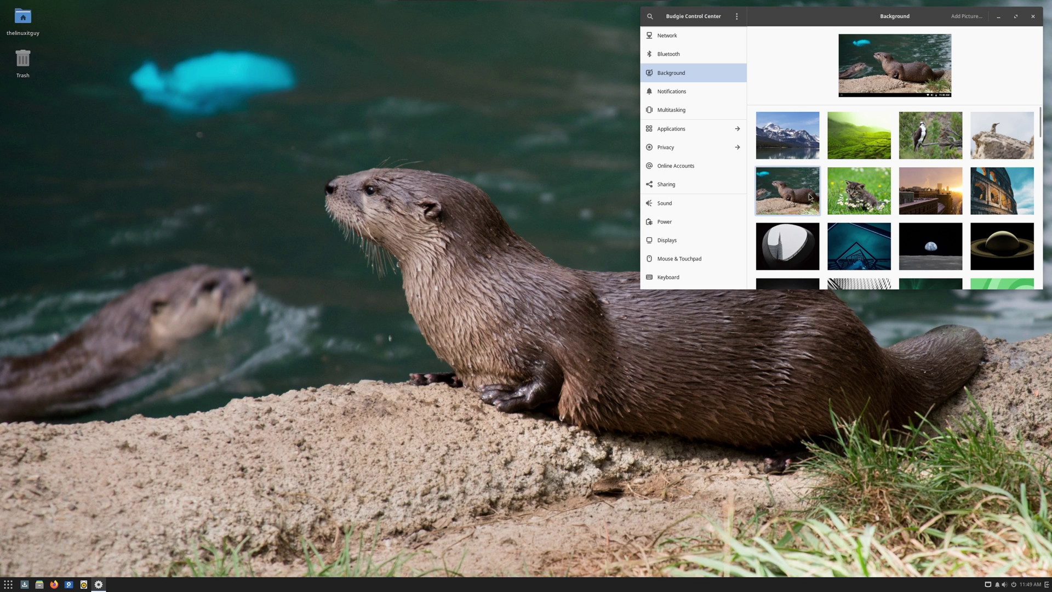
{"action": "left_click", "coordinate": [855, 198]}
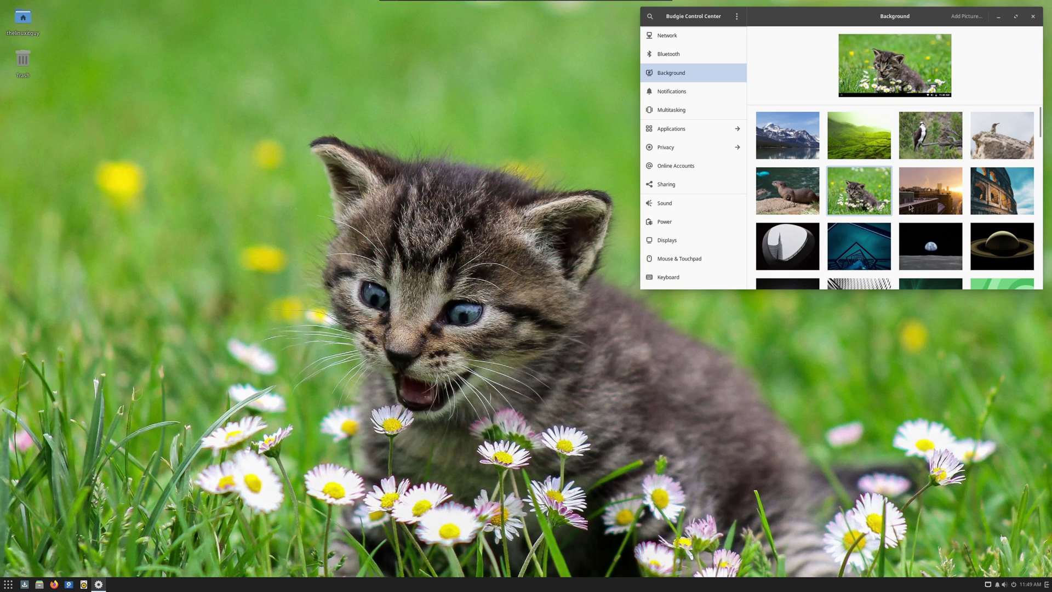
{"action": "left_click", "coordinate": [933, 210]}
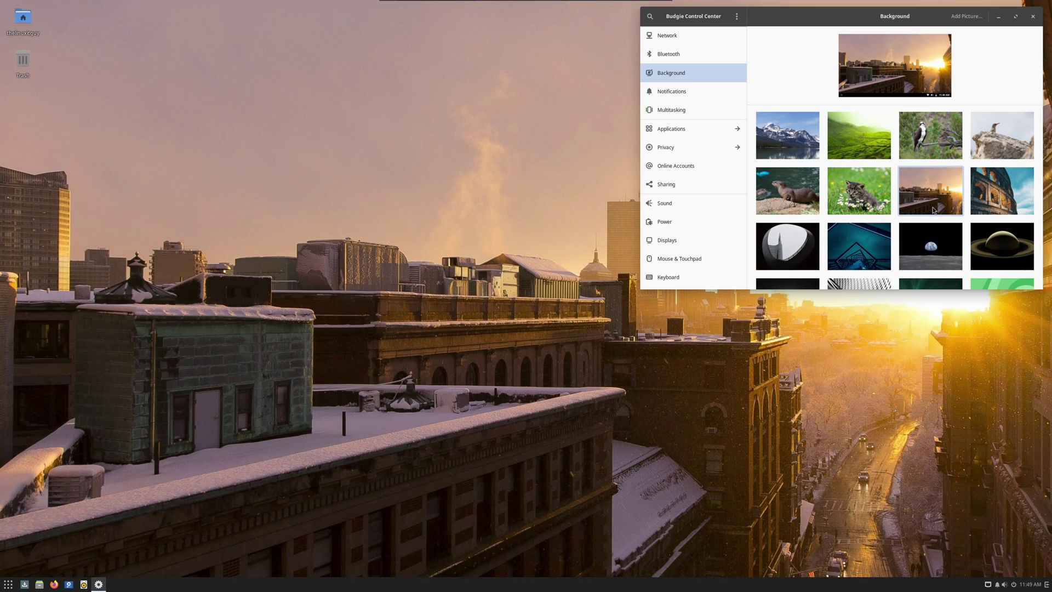
{"action": "left_click", "coordinate": [995, 202]}
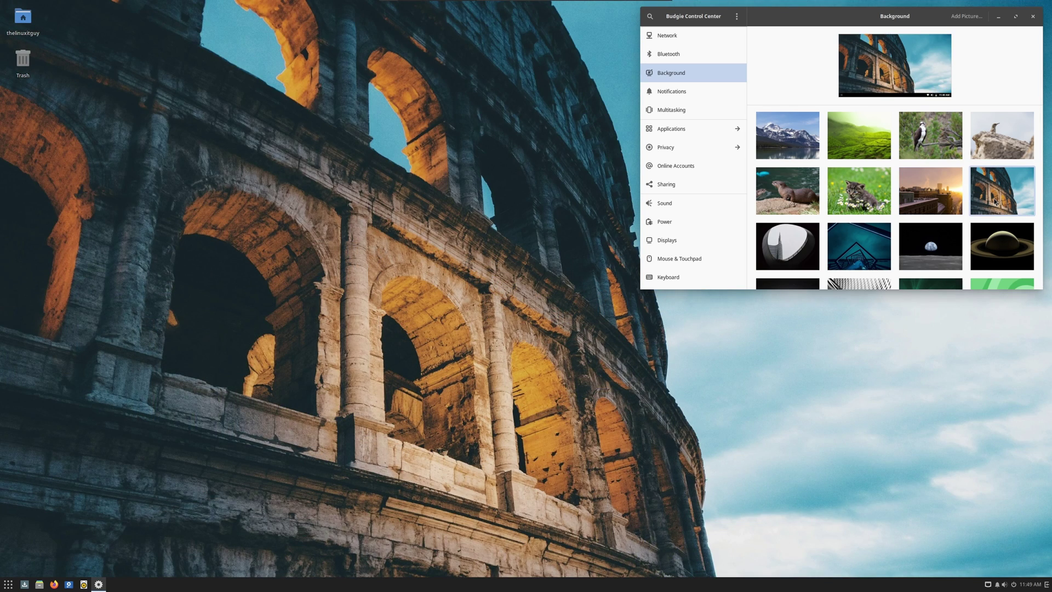
{"action": "left_click", "coordinate": [789, 248]}
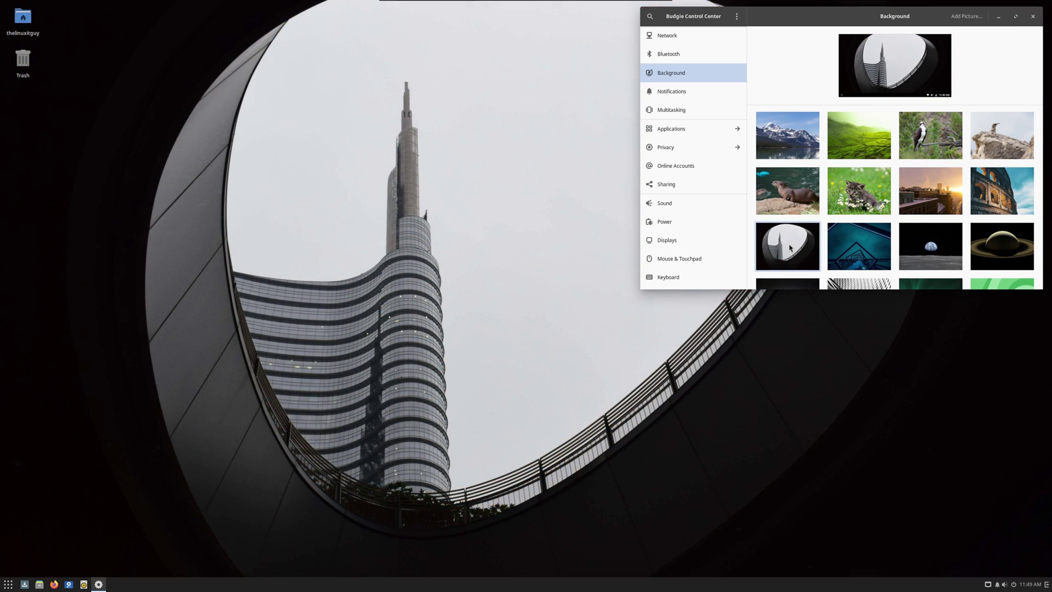
{"action": "left_click", "coordinate": [842, 245]}
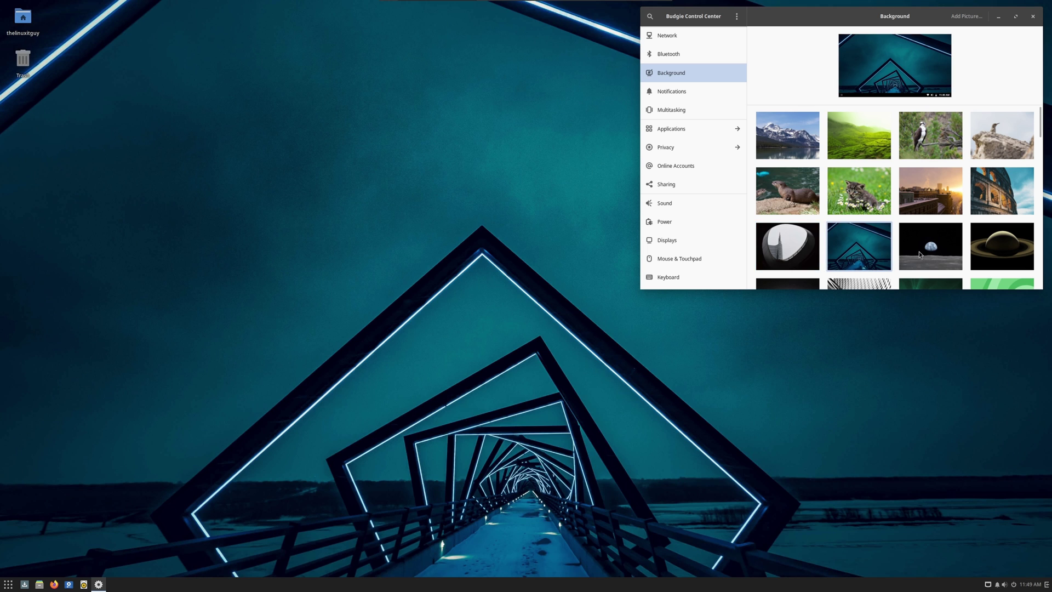
{"action": "left_click", "coordinate": [919, 251]}
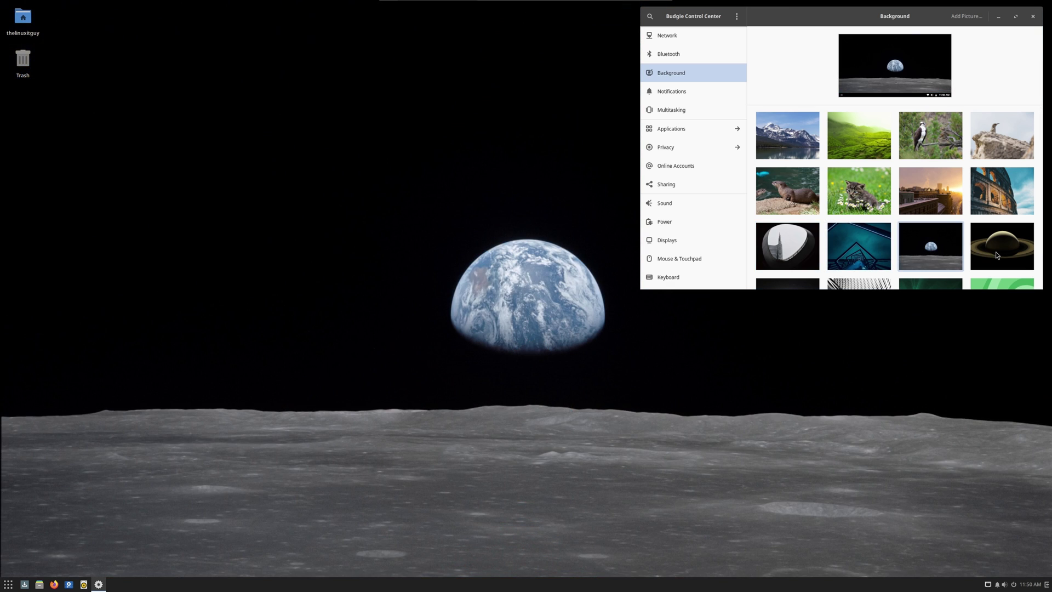
{"action": "left_click", "coordinate": [995, 251]}
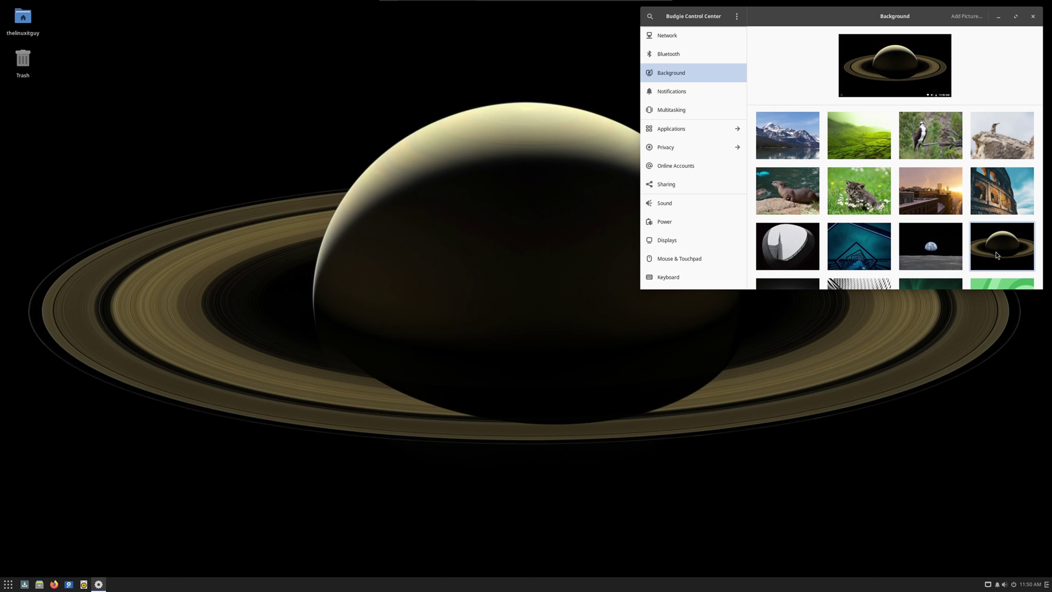
Try the galaxy, abstract, green light-burst and blue and beige wavy-striped wallpapers in turn
{"action": "scroll", "coordinate": [995, 252], "scroll_direction": "down", "scroll_amount": 5}
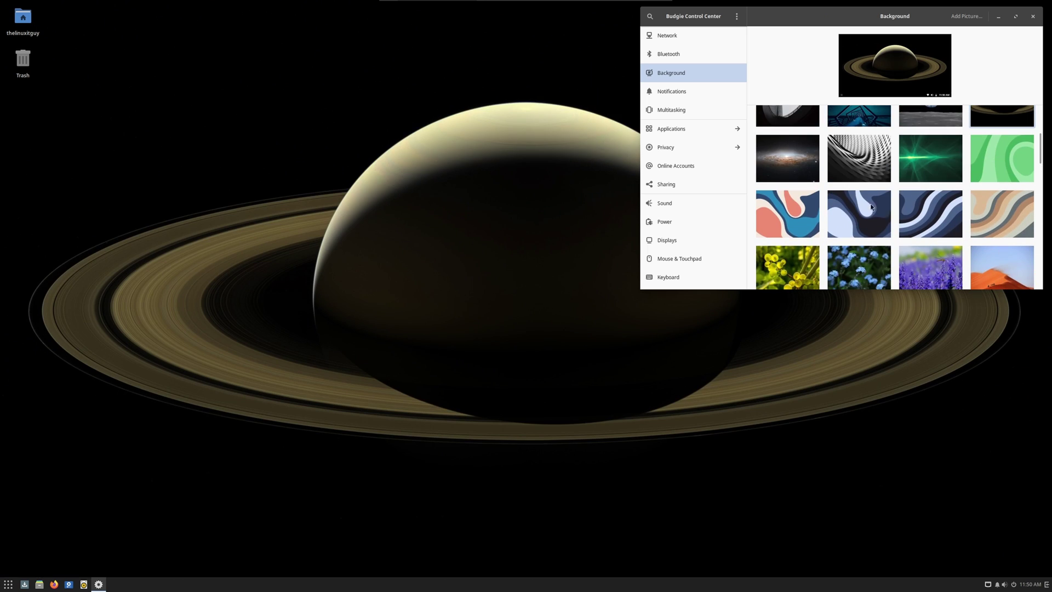
{"action": "left_click", "coordinate": [786, 168]}
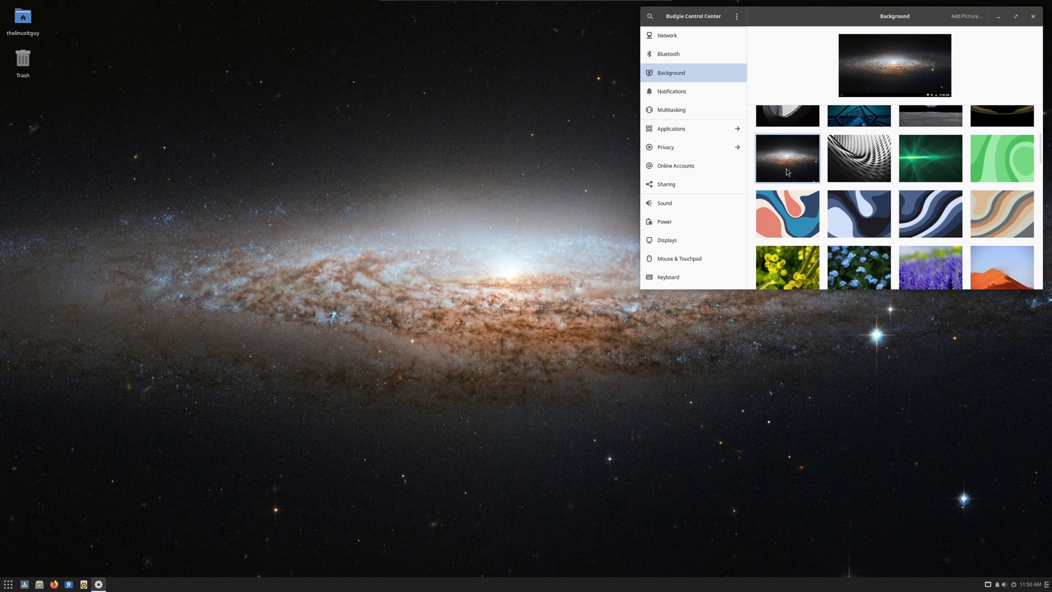
{"action": "left_click", "coordinate": [848, 166]}
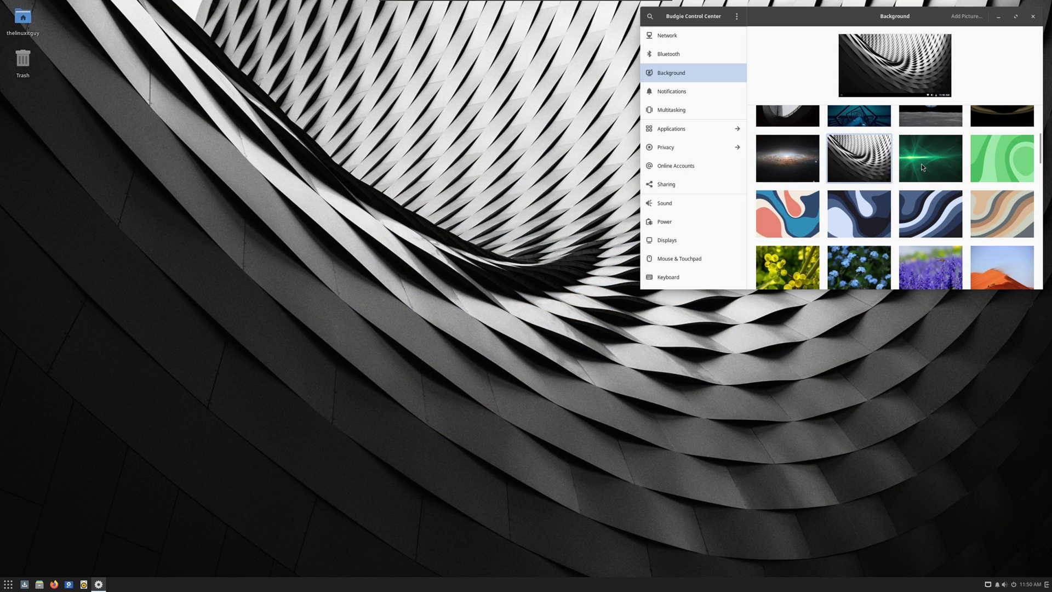
{"action": "left_click", "coordinate": [921, 163]}
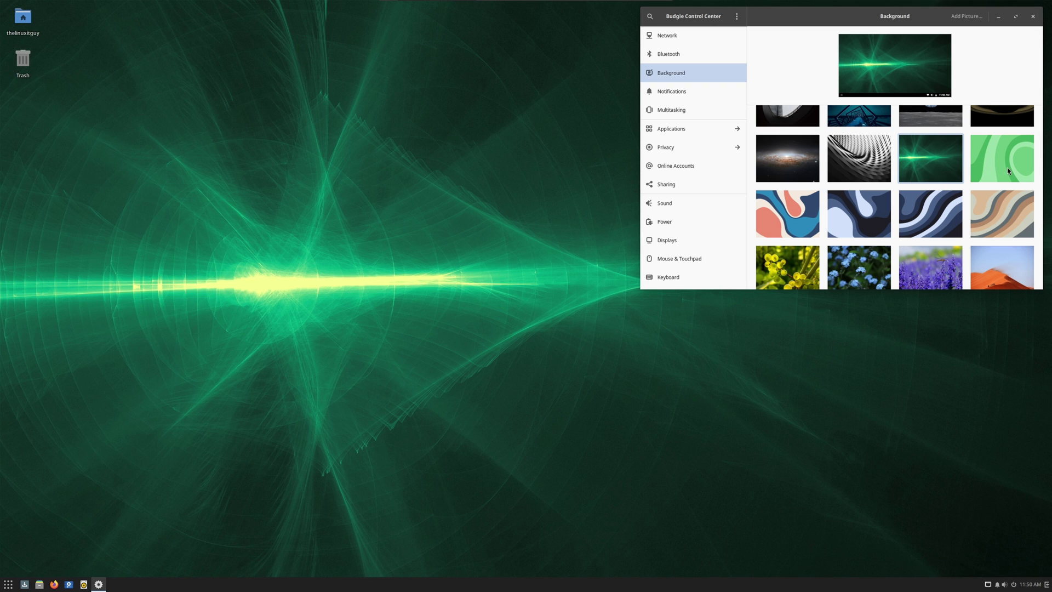
{"action": "left_click", "coordinate": [1007, 170]}
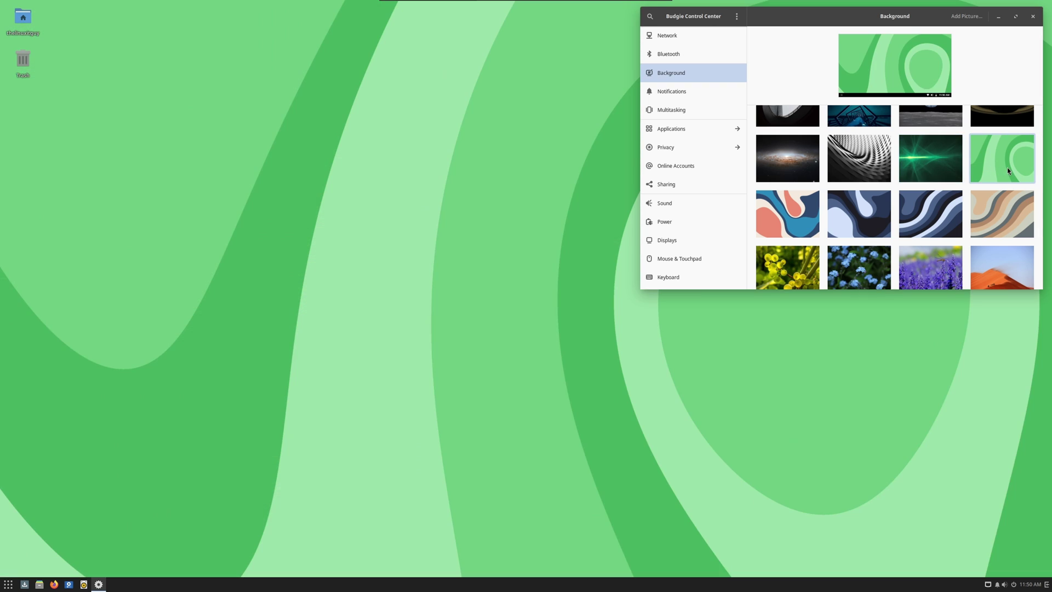
{"action": "left_click", "coordinate": [795, 215]}
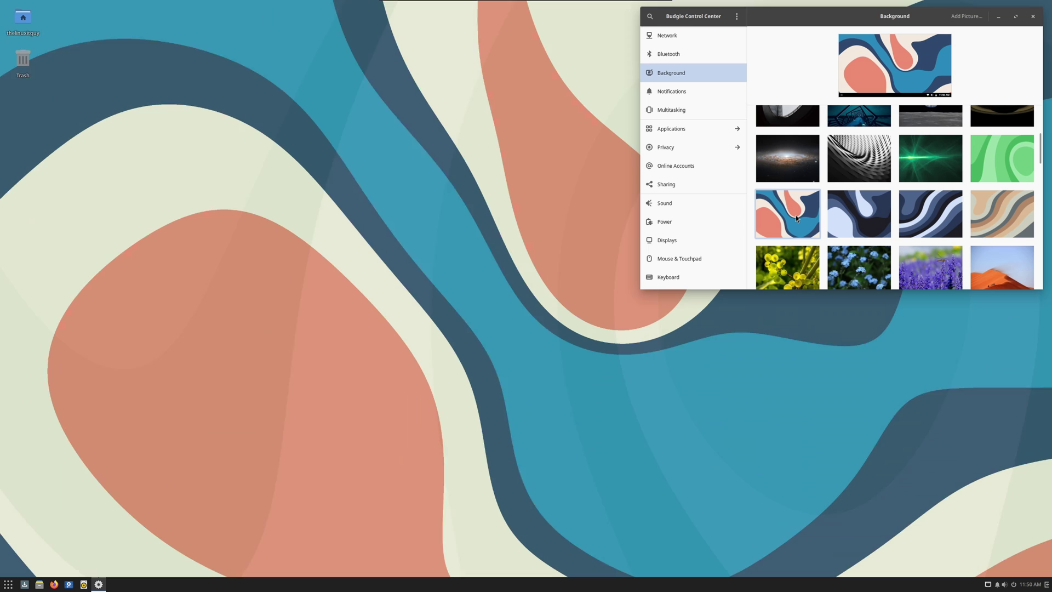
{"action": "left_click", "coordinate": [843, 219]}
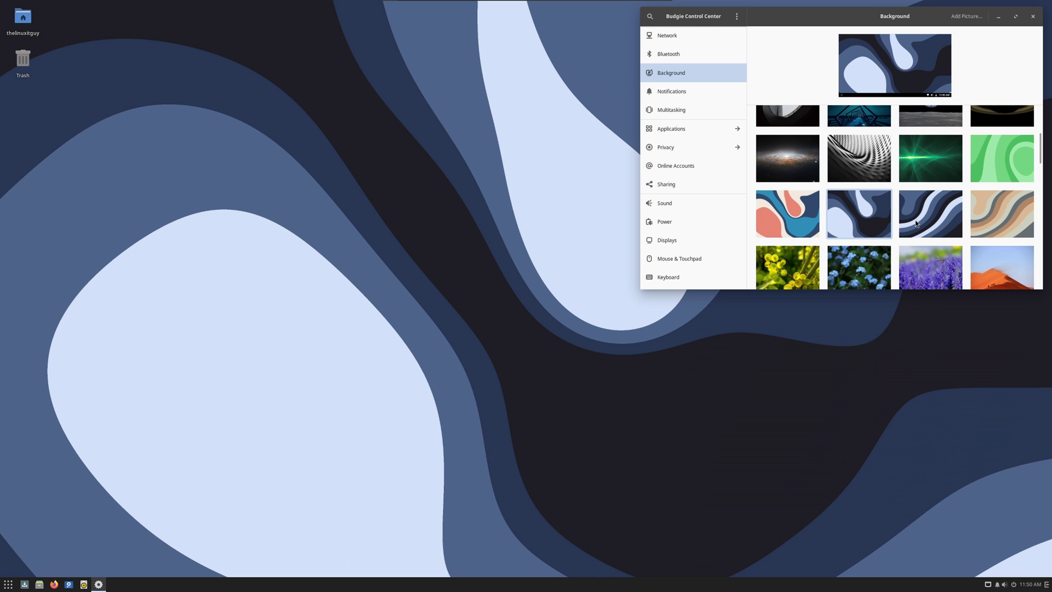
{"action": "left_click", "coordinate": [914, 219]}
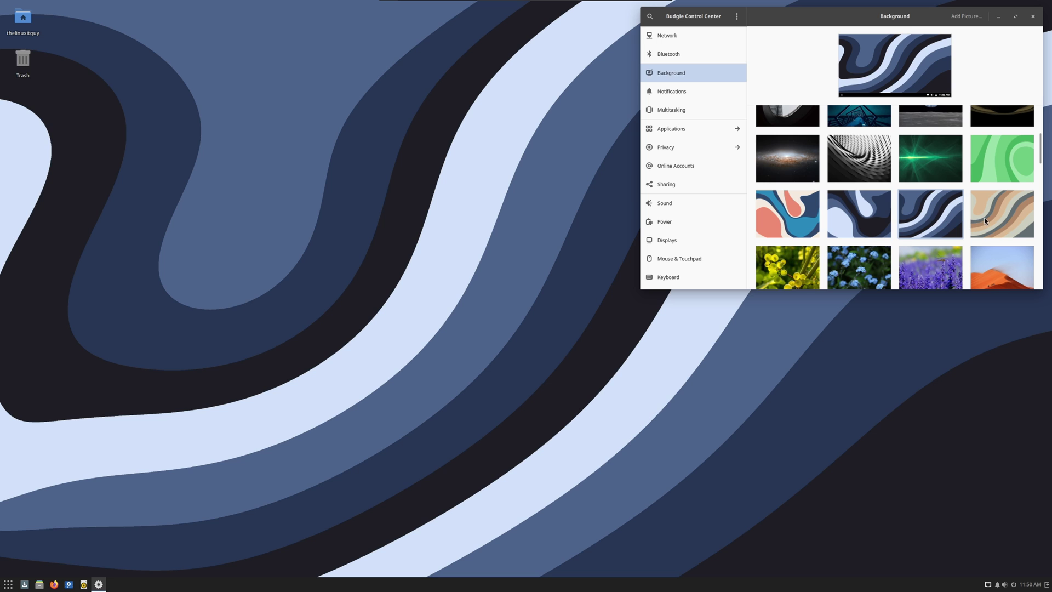
{"action": "left_click", "coordinate": [983, 218]}
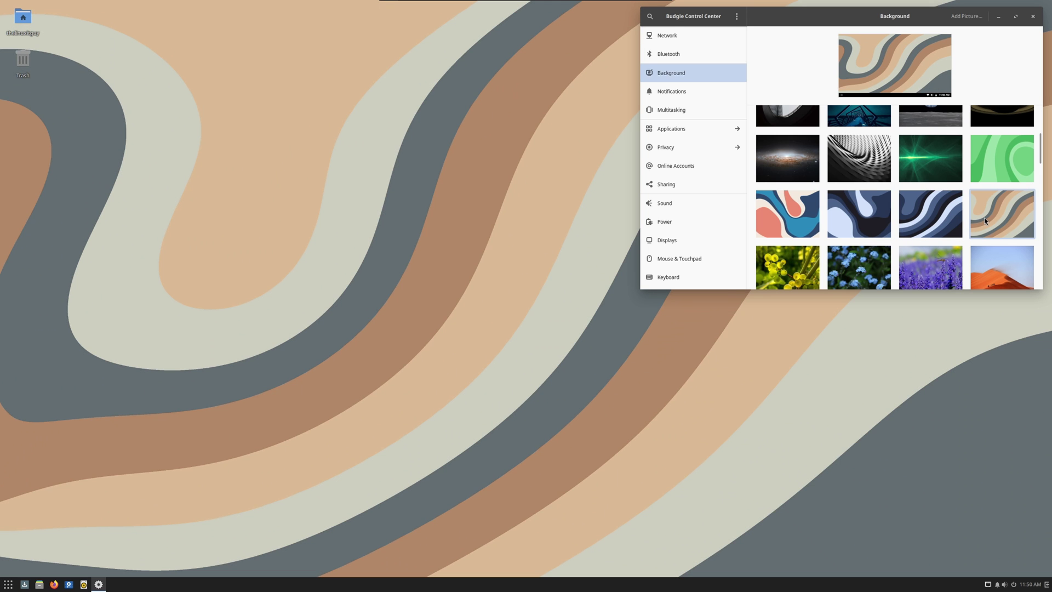
Try the grapes, blue flowers and lavender photos, finishing on the orange desert dunes
{"action": "scroll", "coordinate": [984, 218], "scroll_direction": "down", "scroll_amount": 1}
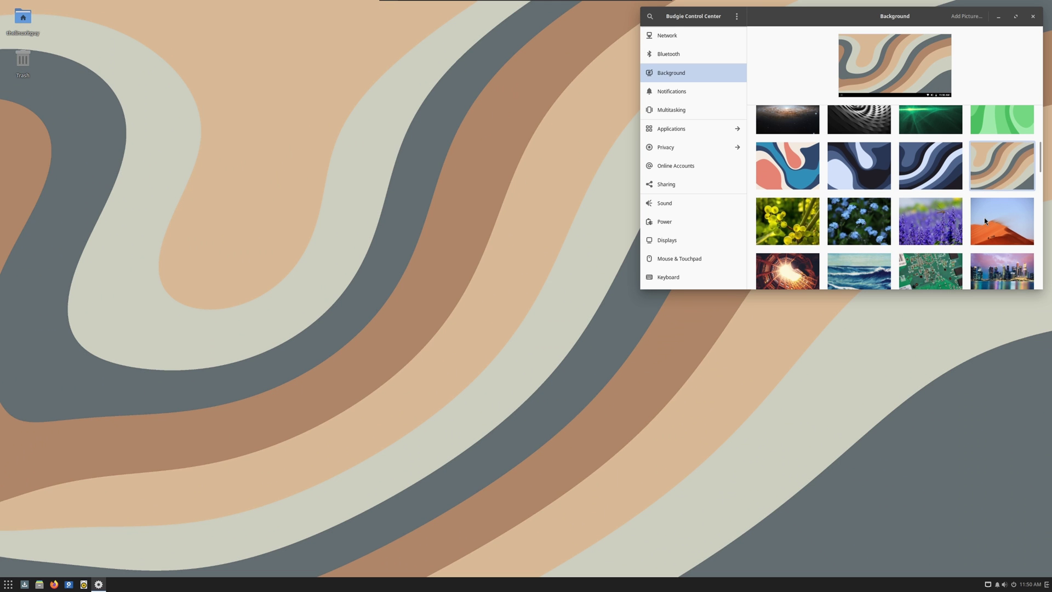
{"action": "left_click", "coordinate": [780, 219]}
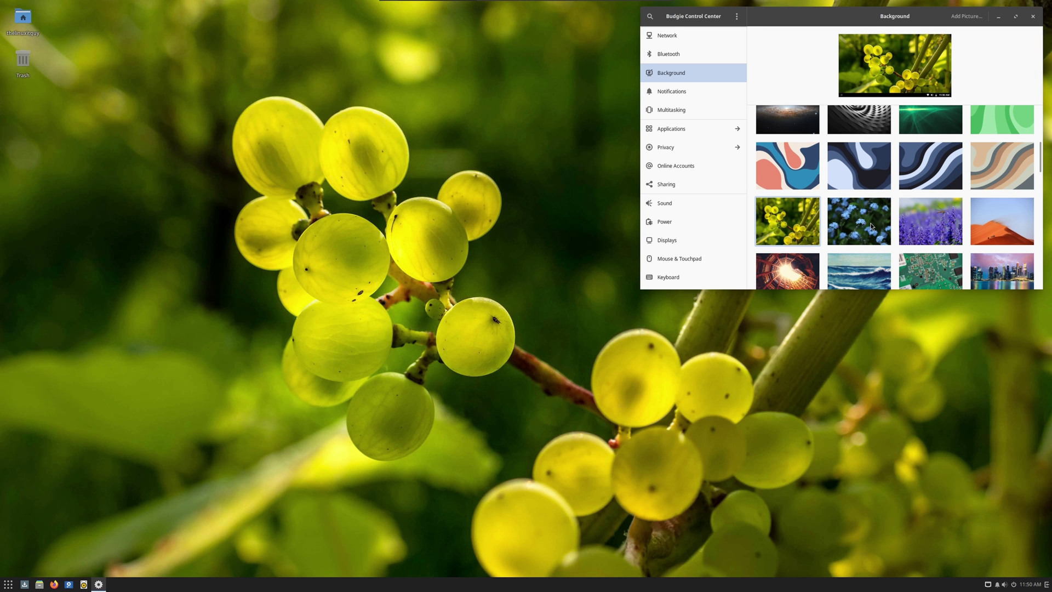
{"action": "left_click", "coordinate": [865, 226]}
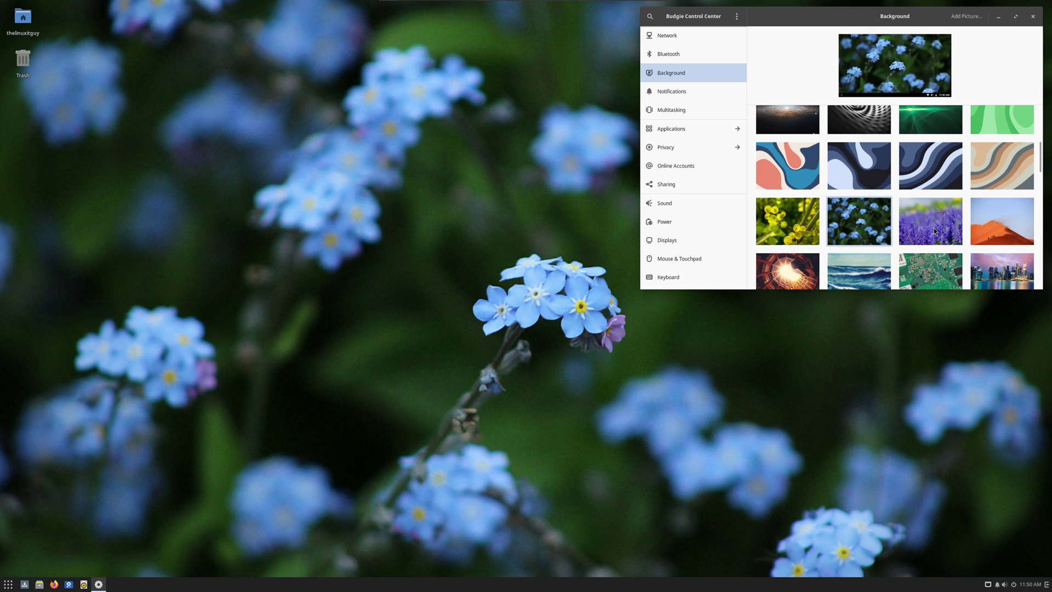
{"action": "left_click", "coordinate": [934, 231]}
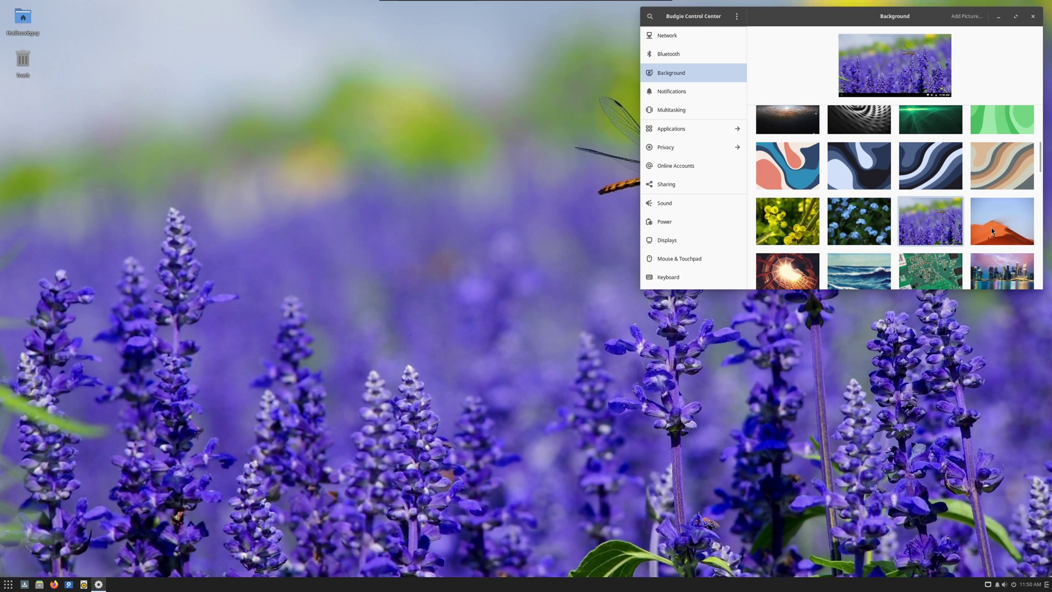
{"action": "left_click", "coordinate": [991, 228]}
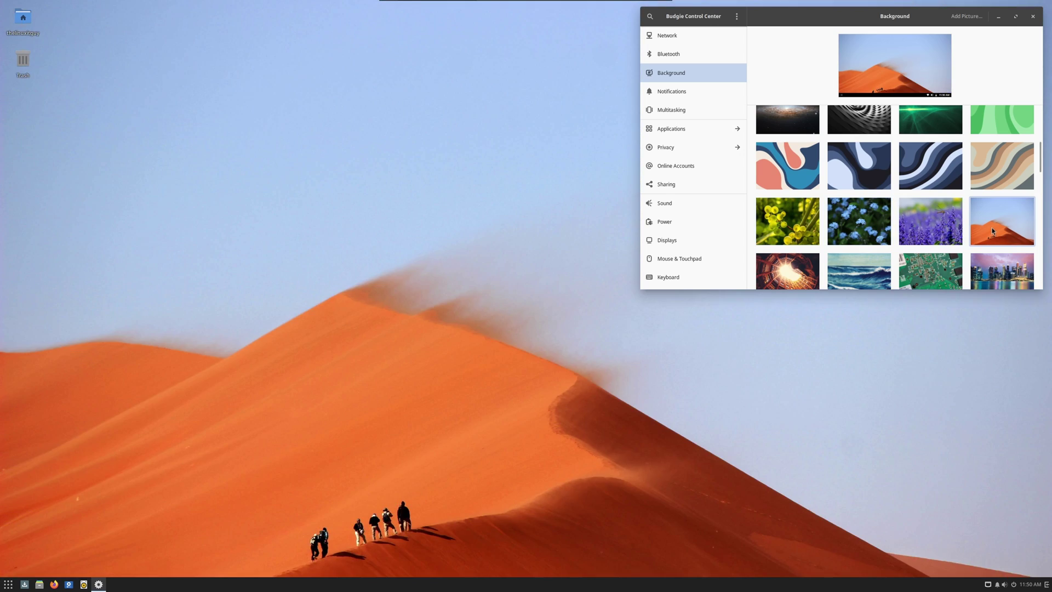
Preview the courtyard, ocean waves, circuit board and city skyline wallpapers
{"action": "scroll", "coordinate": [992, 228], "scroll_direction": "down", "scroll_amount": 2}
{"action": "scroll", "coordinate": [931, 224], "scroll_direction": "down", "scroll_amount": 2}
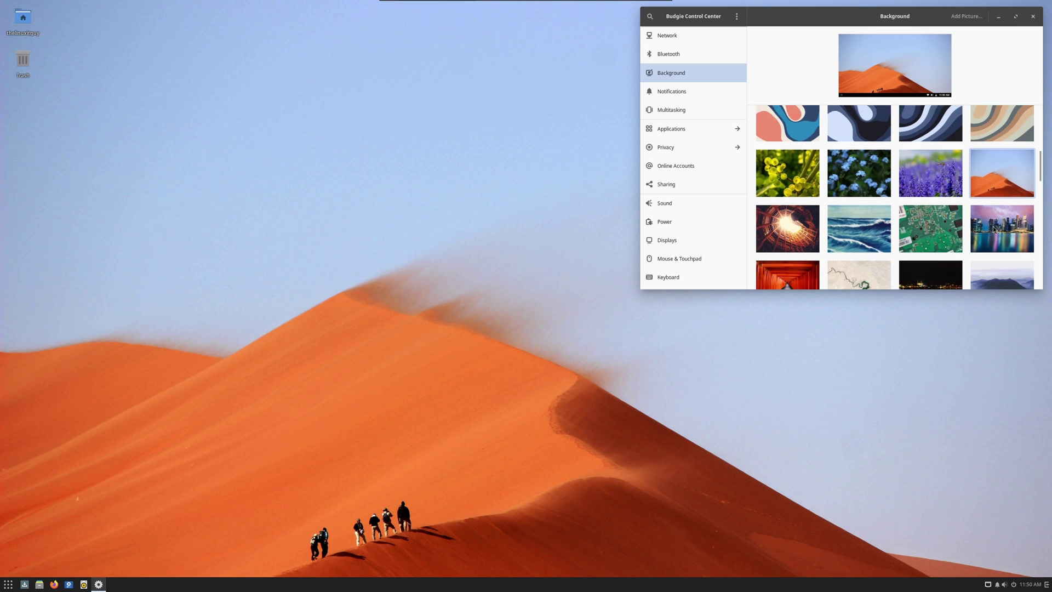
{"action": "left_click", "coordinate": [775, 217]}
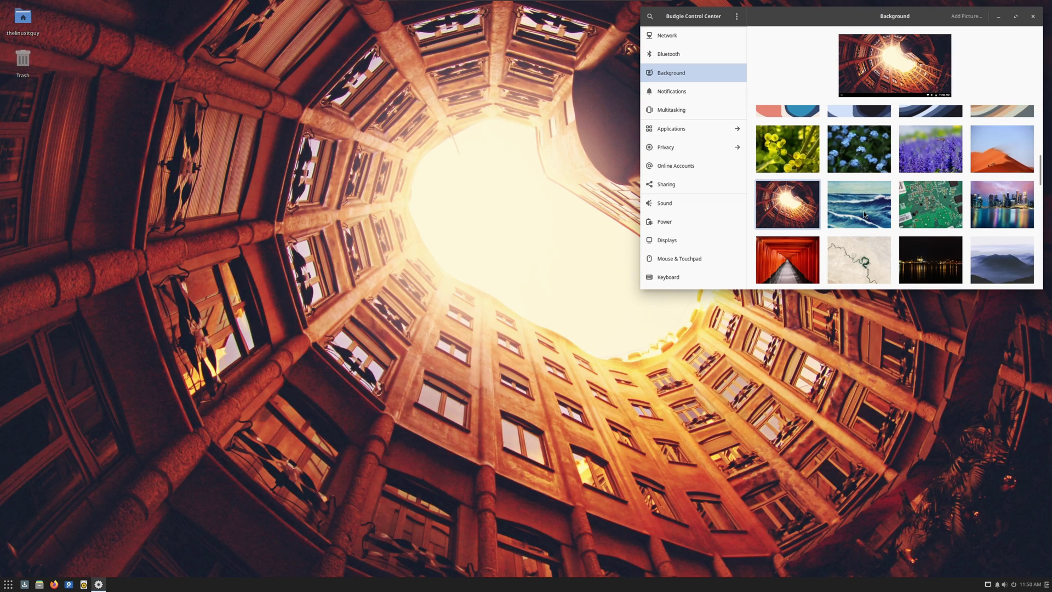
{"action": "left_click", "coordinate": [863, 212]}
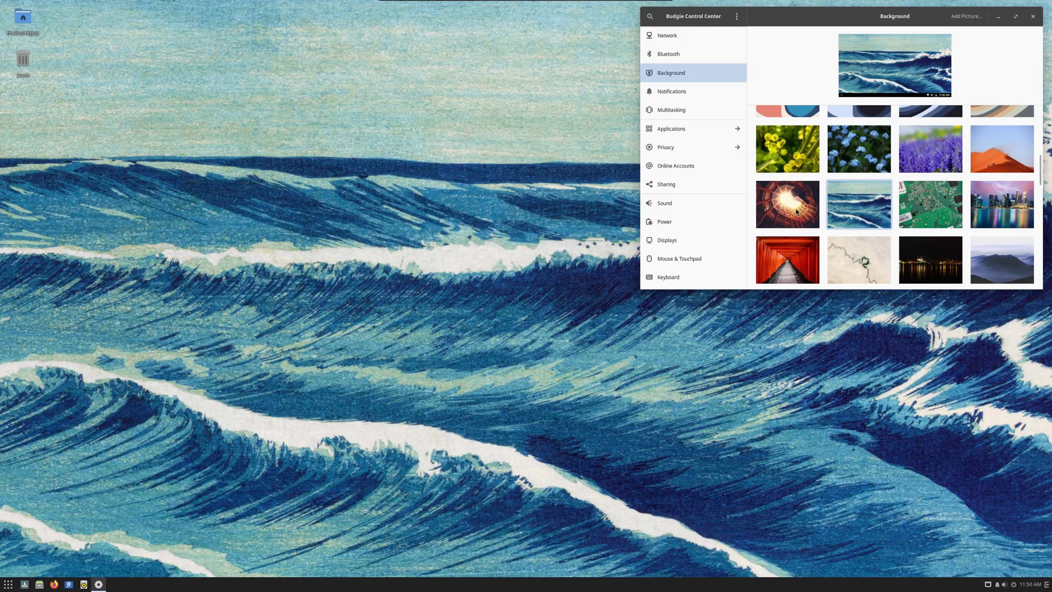
{"action": "left_click", "coordinate": [796, 212]}
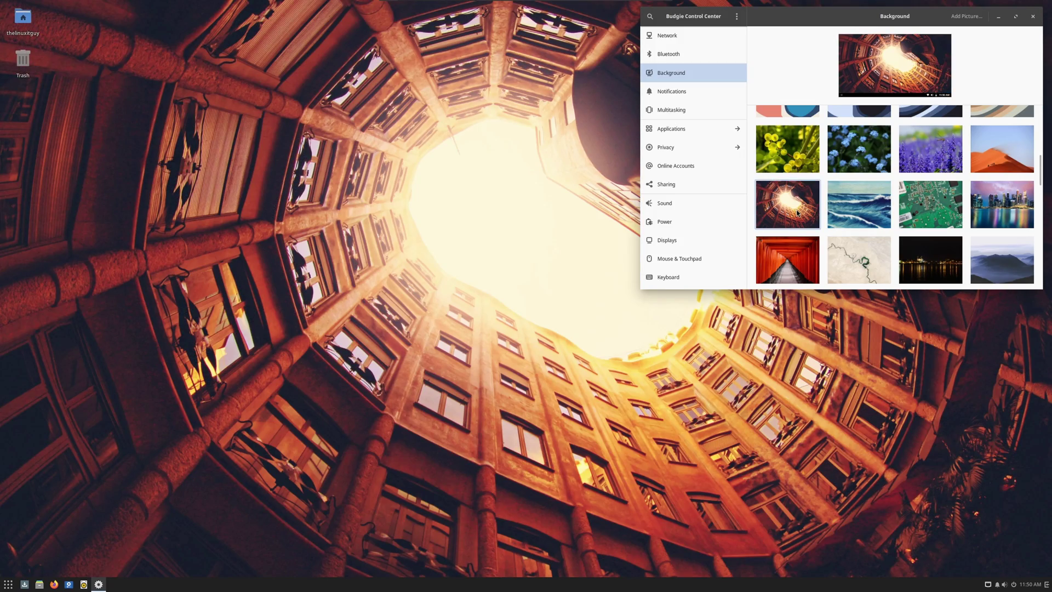
{"action": "left_click", "coordinate": [859, 202]}
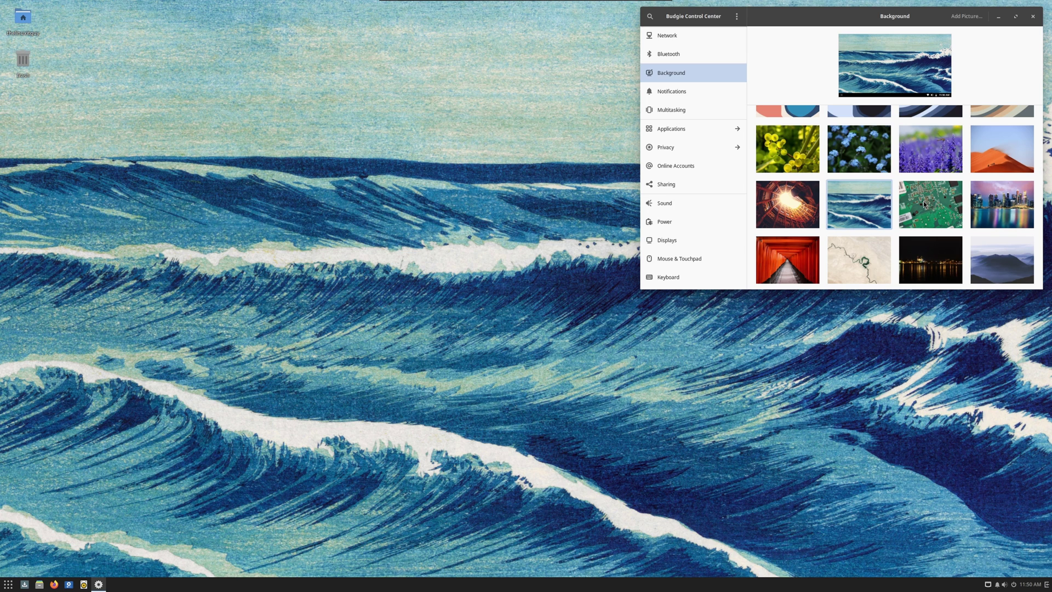
{"action": "left_click", "coordinate": [924, 204]}
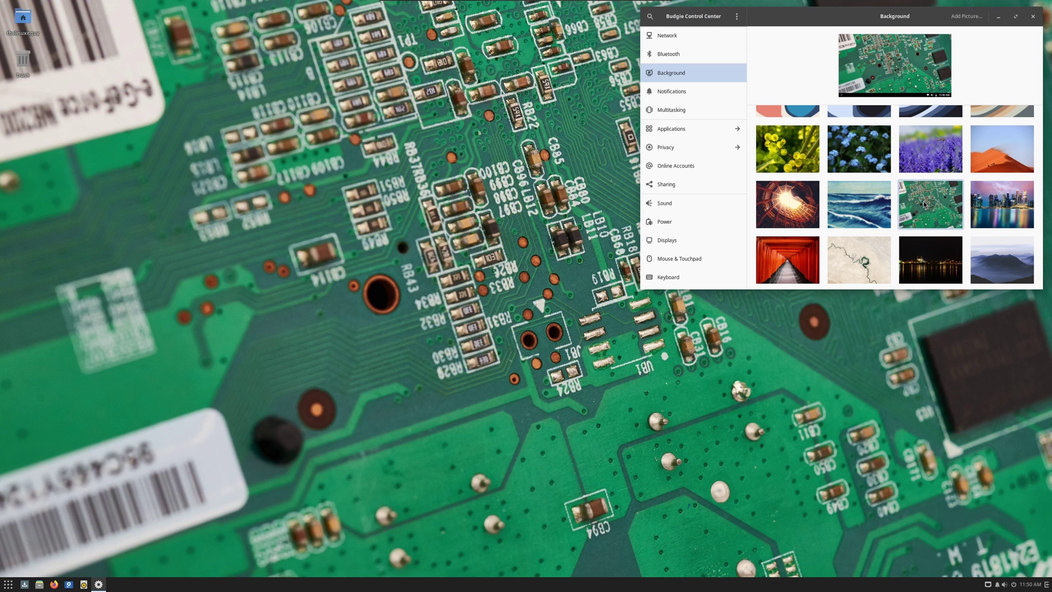
{"action": "left_click", "coordinate": [985, 210]}
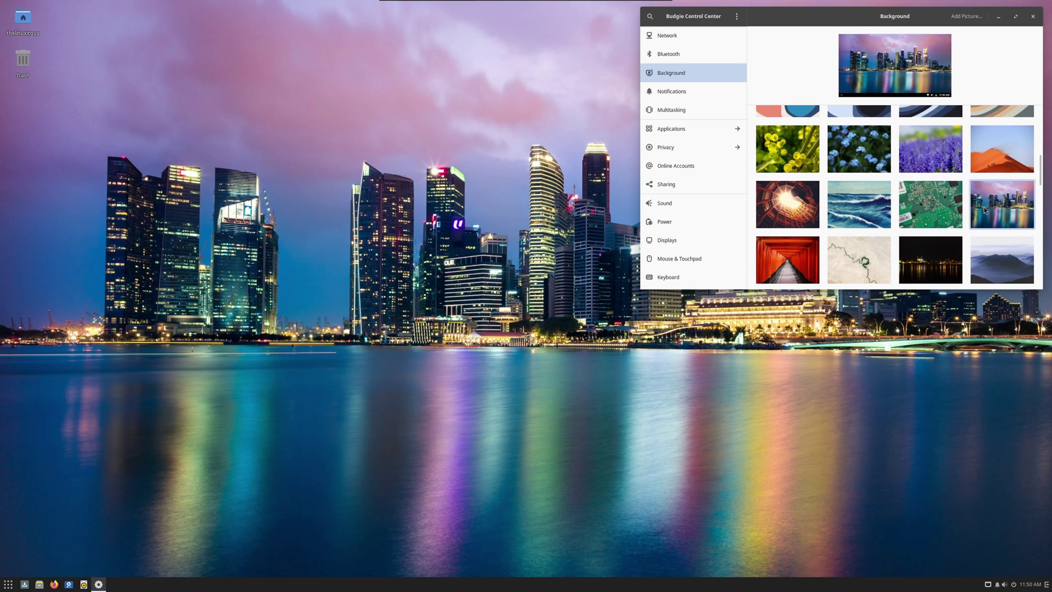
Try the torii gate, river map and night city wallpapers, settling on the misty mountains
{"action": "scroll", "coordinate": [983, 211], "scroll_direction": "down", "scroll_amount": 2}
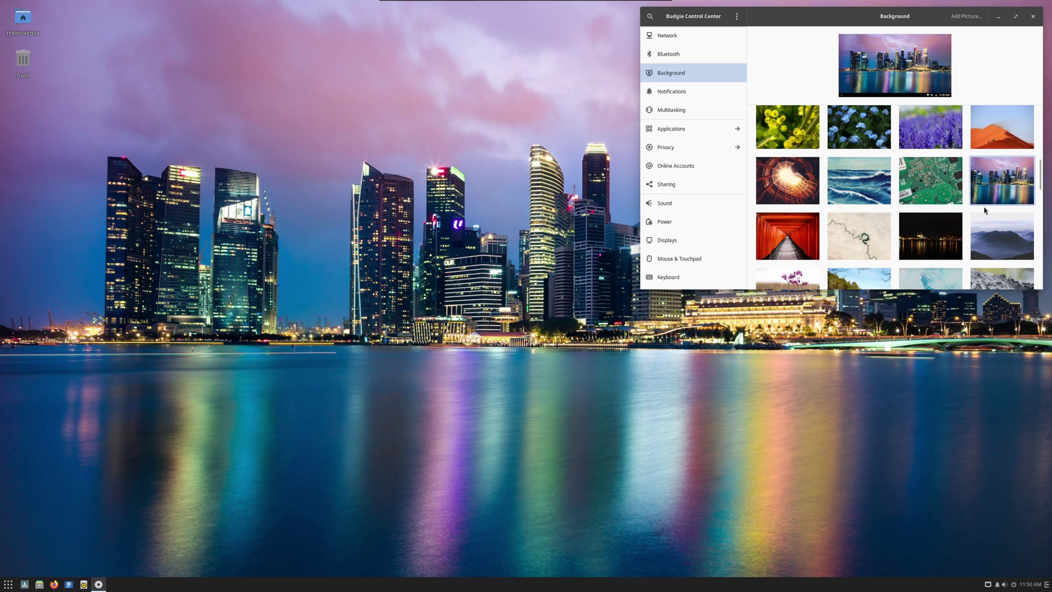
{"action": "left_click", "coordinate": [787, 229]}
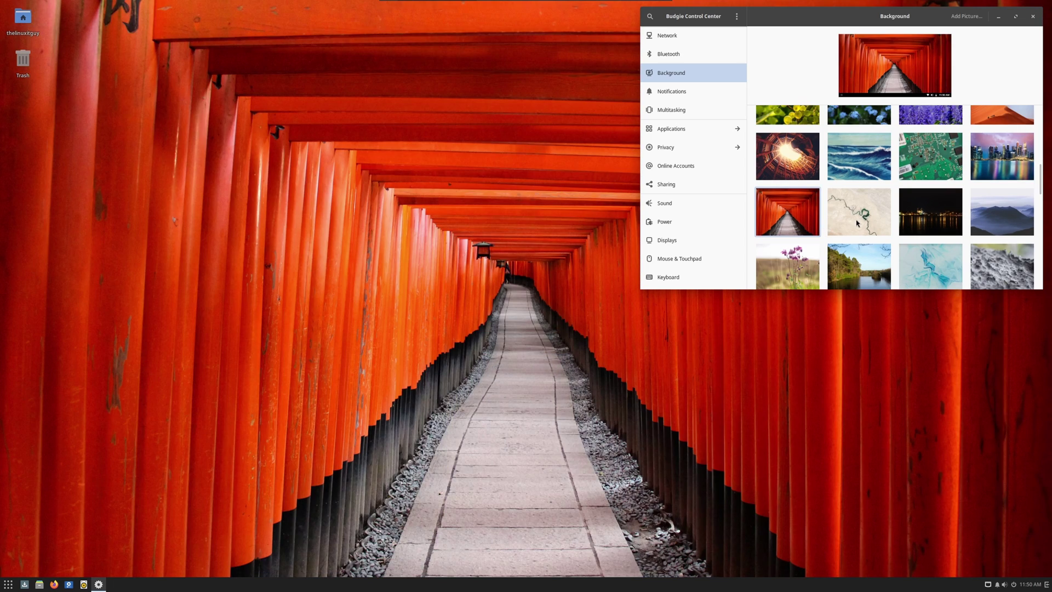
{"action": "left_click", "coordinate": [857, 223]}
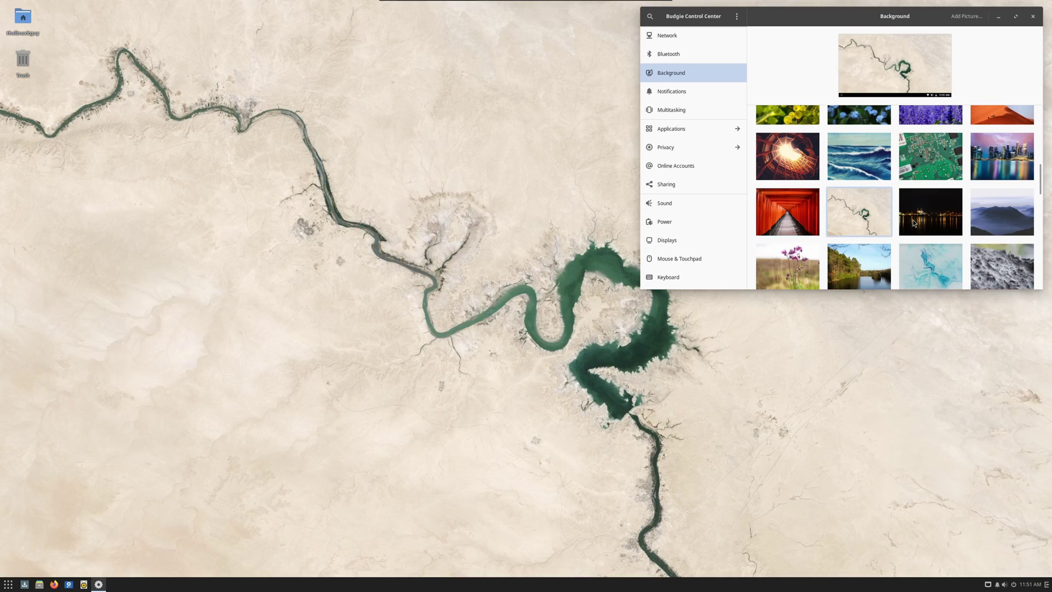
{"action": "left_click", "coordinate": [914, 222]}
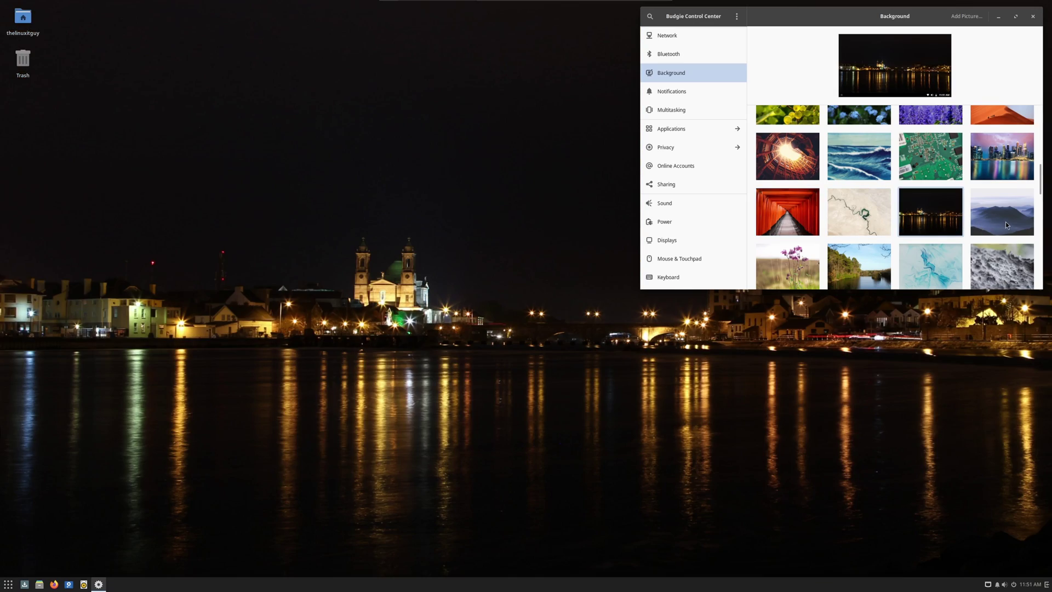
{"action": "left_click", "coordinate": [1004, 222]}
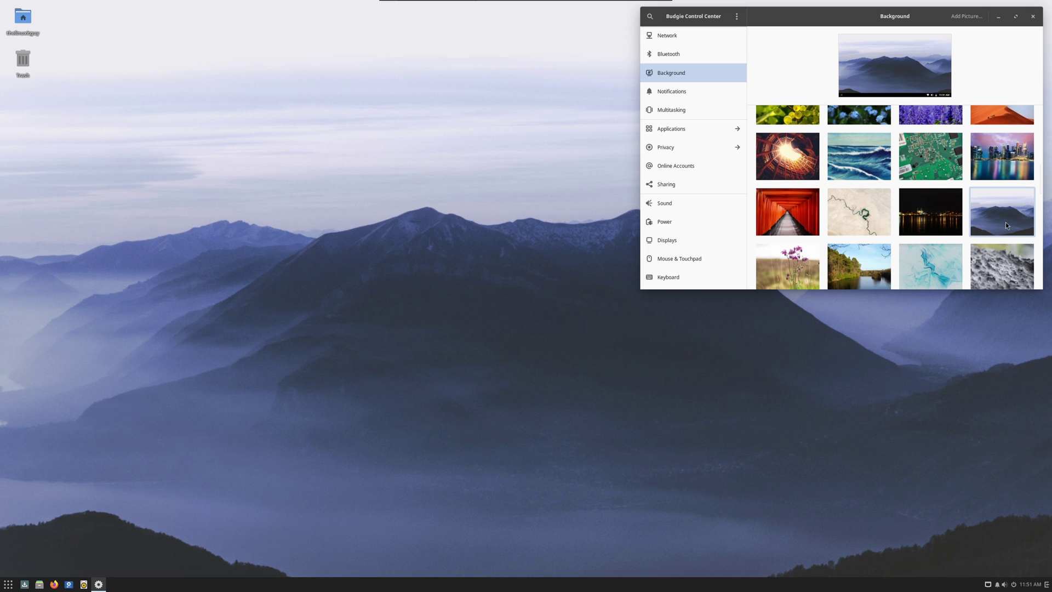
Try the forest lake, blue marble and grey rock texture wallpapers
{"action": "scroll", "coordinate": [1005, 224], "scroll_direction": "down", "scroll_amount": 2}
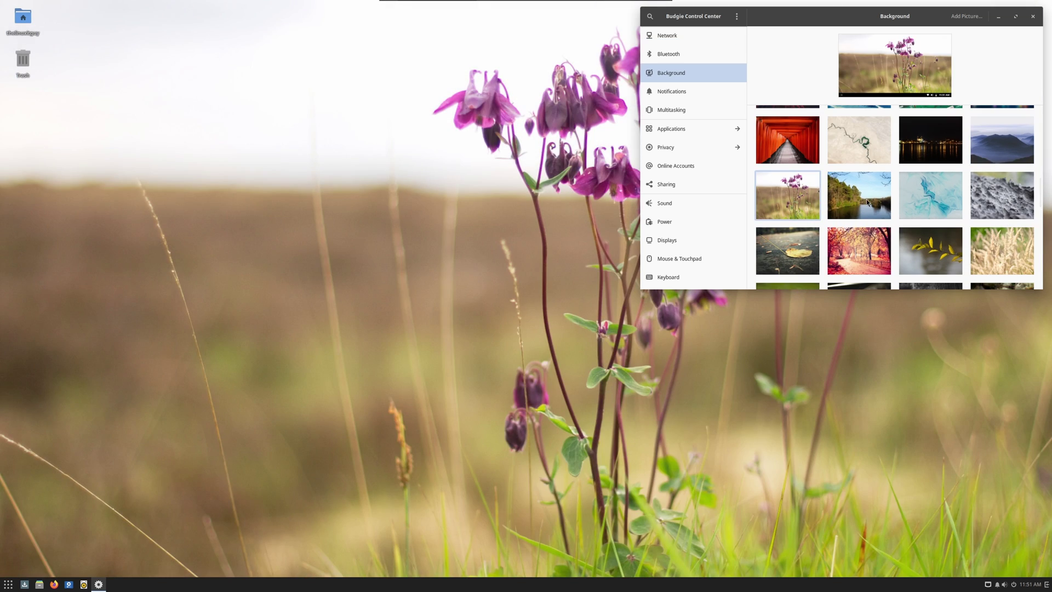
{"action": "left_click", "coordinate": [867, 202]}
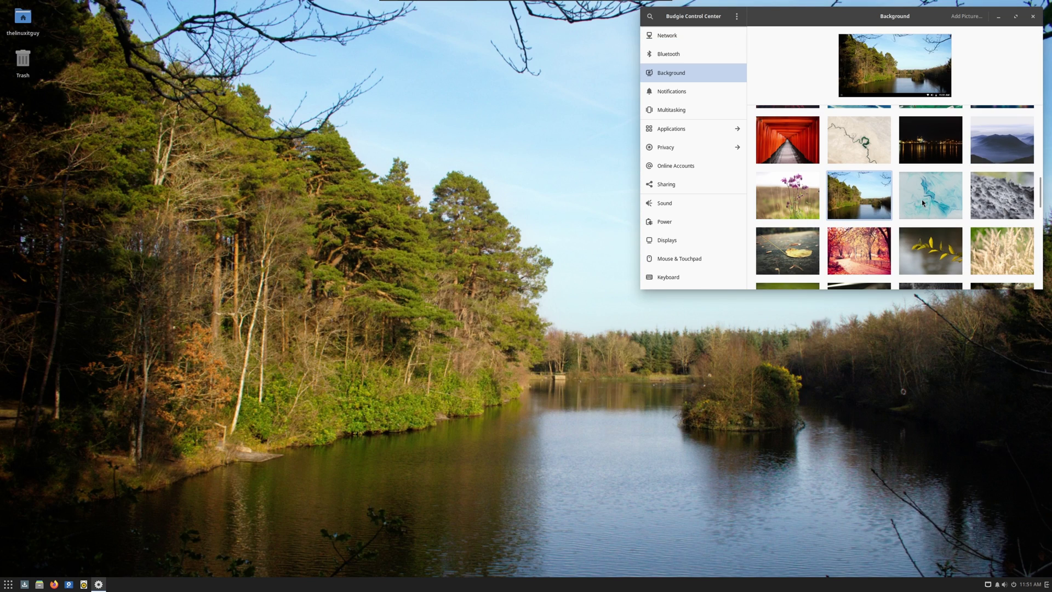
{"action": "left_click", "coordinate": [922, 200]}
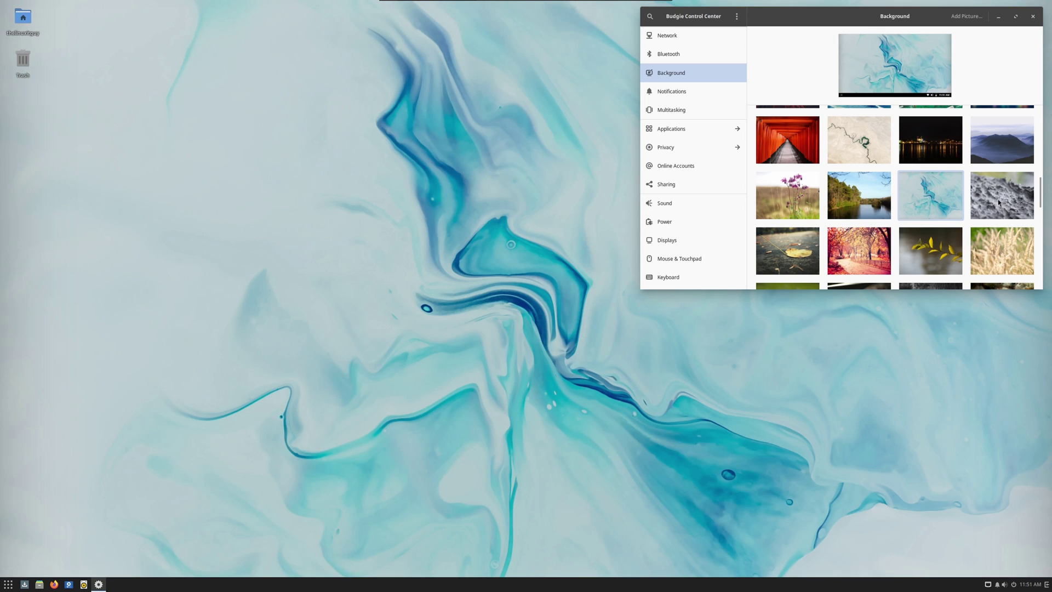
{"action": "left_click", "coordinate": [997, 201]}
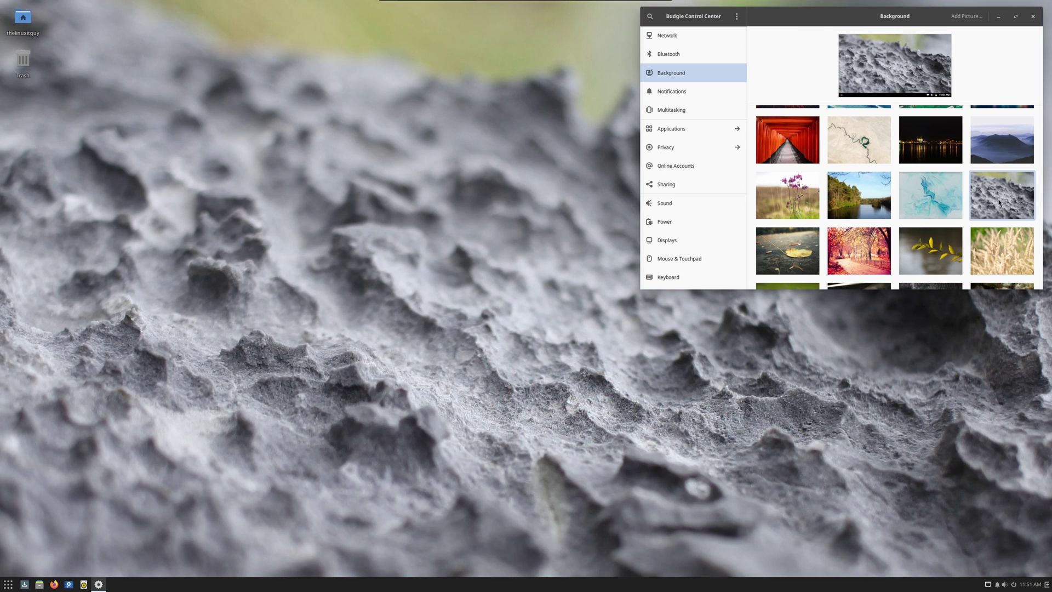
Cycle through the leaf-on-road, autumn, wheat grass, rail tracks, bicycles and hermit crab wallpapers
{"action": "scroll", "coordinate": [998, 202], "scroll_direction": "down", "scroll_amount": 2}
{"action": "left_click", "coordinate": [790, 203]}
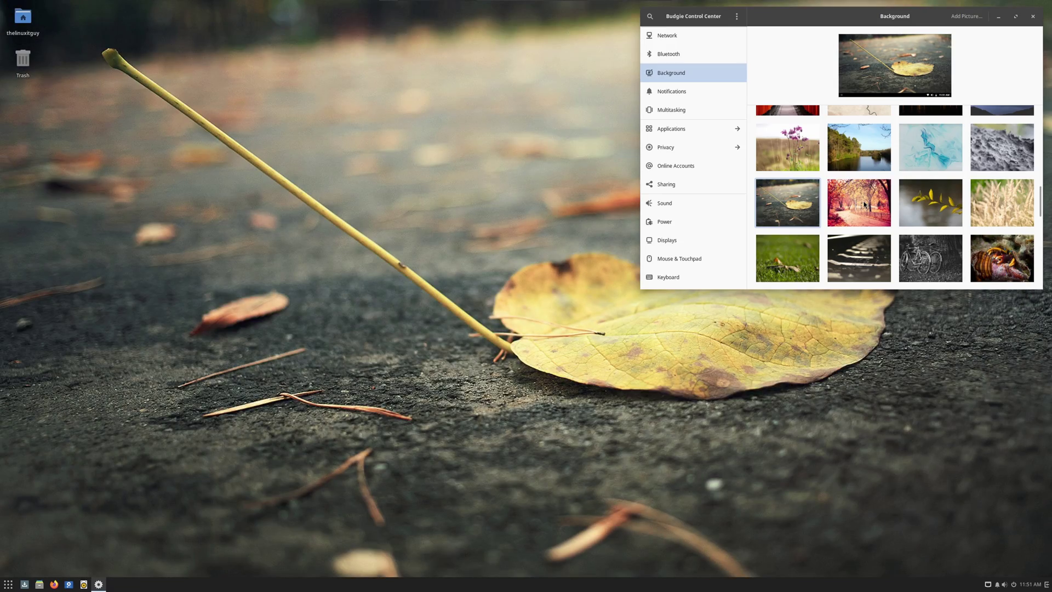
{"action": "left_click", "coordinate": [863, 205]}
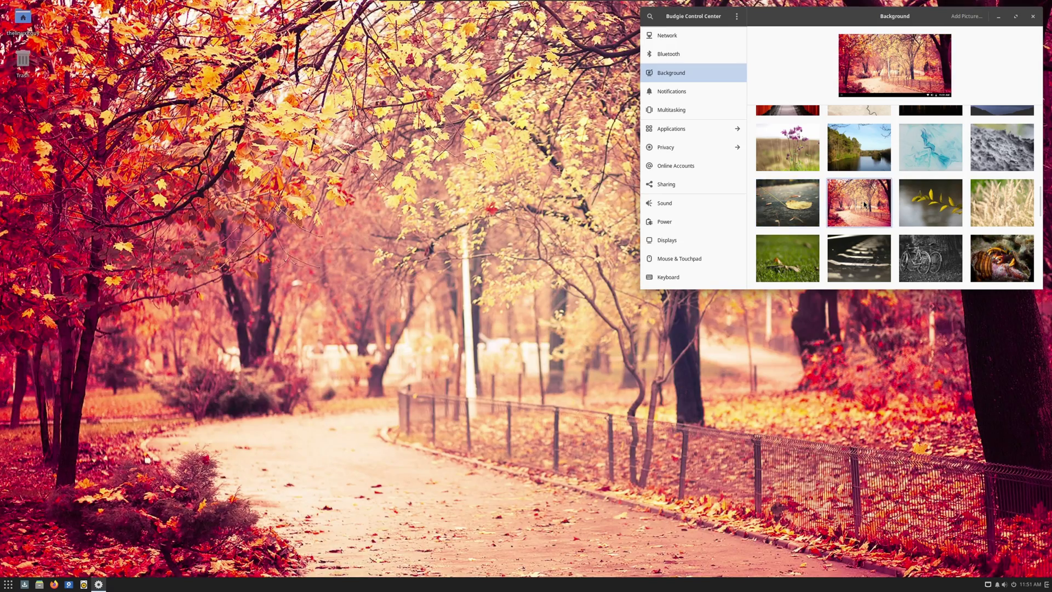
{"action": "left_click", "coordinate": [942, 213]}
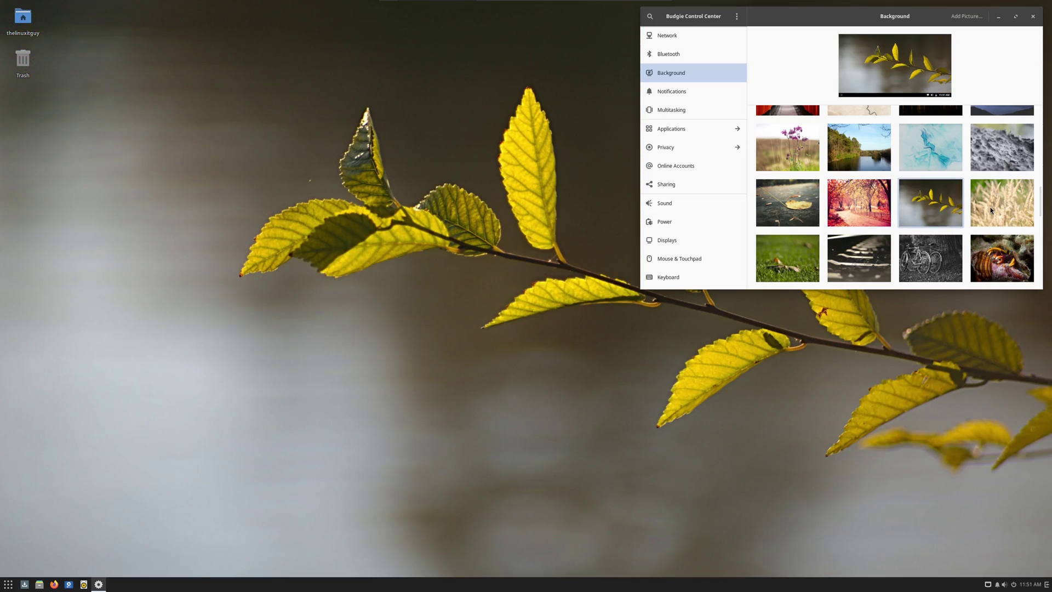
{"action": "left_click", "coordinate": [991, 210]}
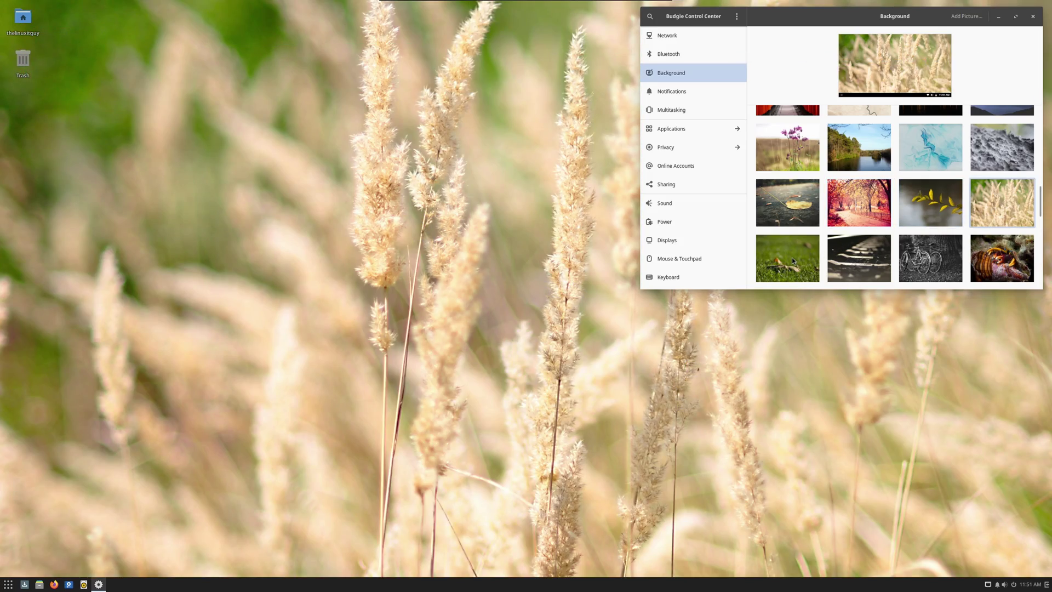
{"action": "left_click", "coordinate": [792, 261]}
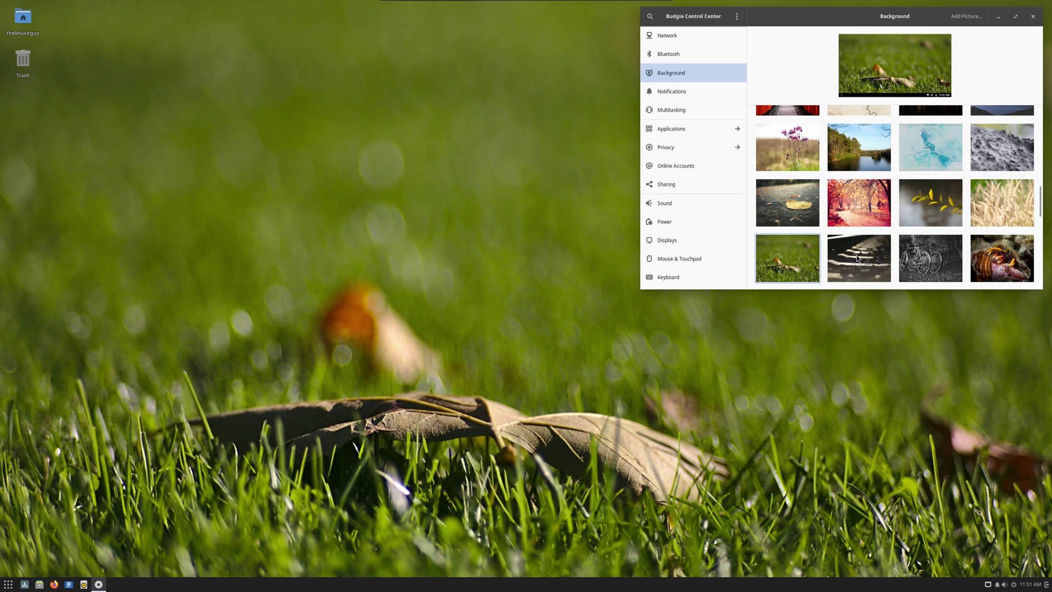
{"action": "left_click", "coordinate": [856, 255]}
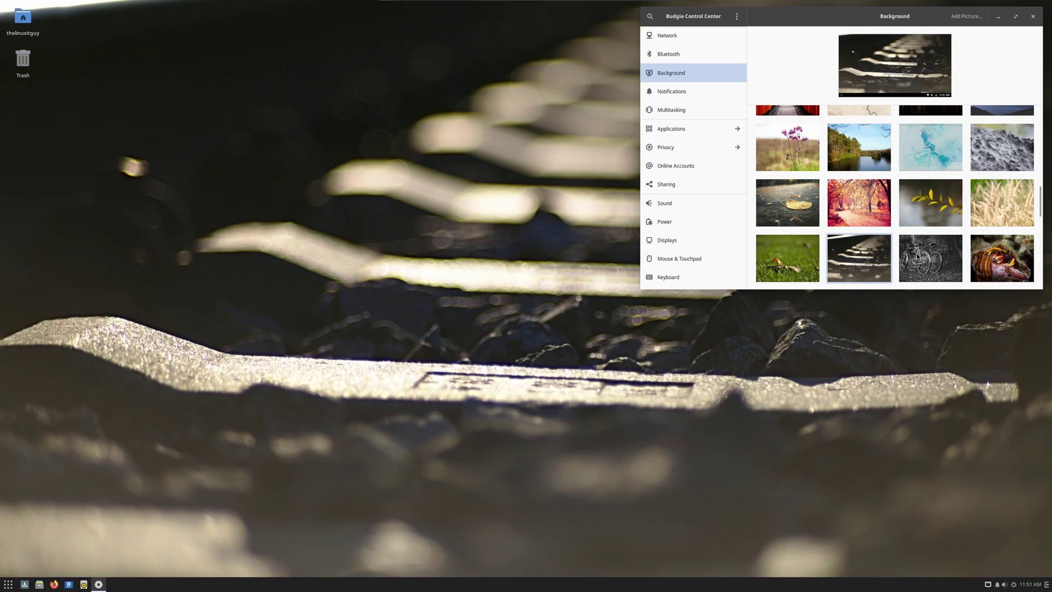
{"action": "left_click", "coordinate": [918, 255]}
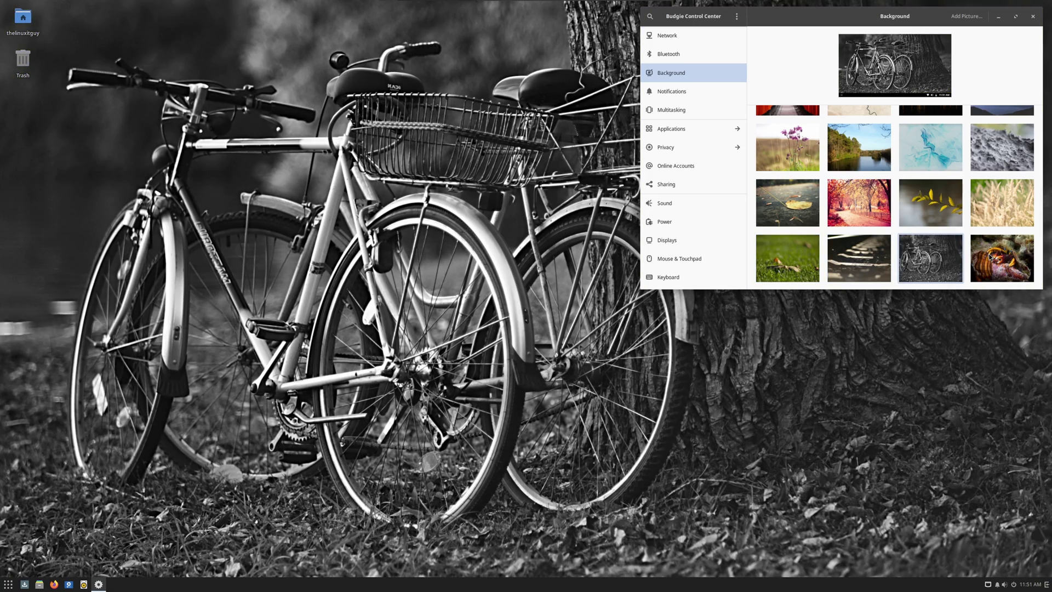
{"action": "left_click", "coordinate": [974, 256]}
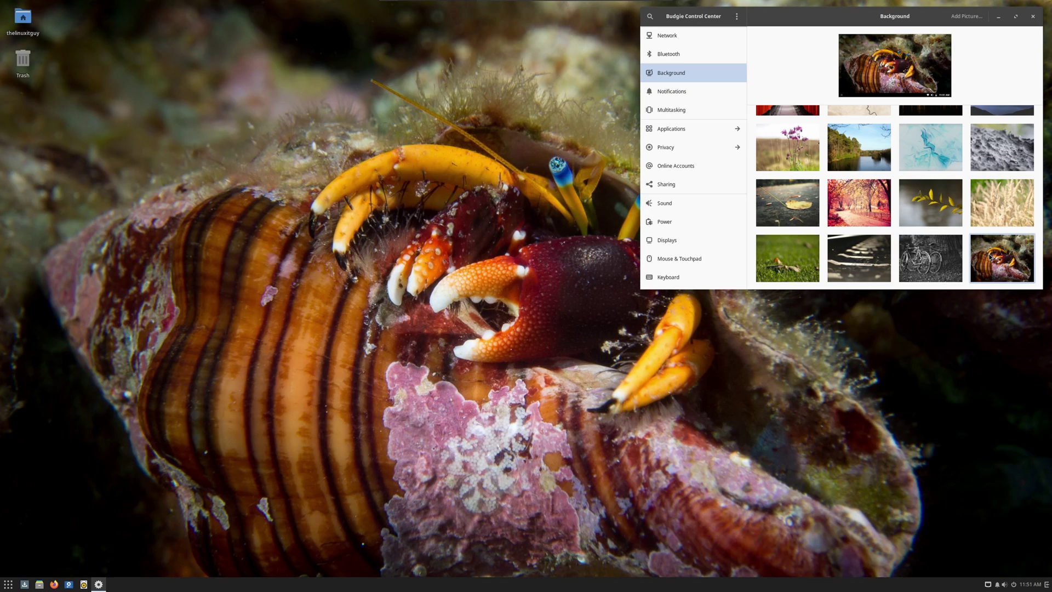
Try the kitten, white blossom, pink flower and red poppy wallpapers
{"action": "scroll", "coordinate": [989, 256], "scroll_direction": "down", "scroll_amount": 3}
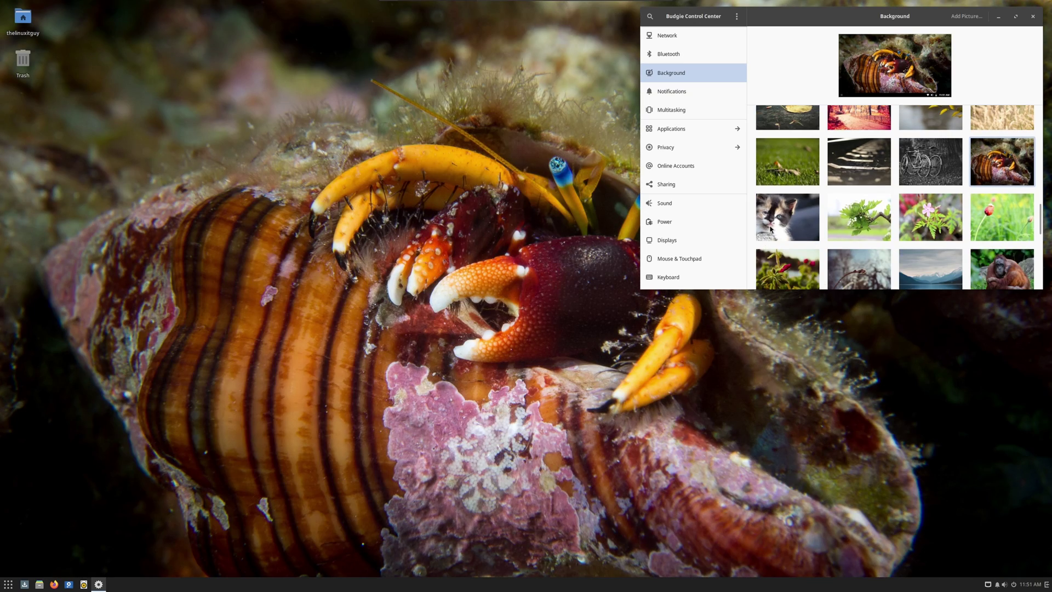
{"action": "left_click", "coordinate": [770, 228]}
{"action": "scroll", "coordinate": [854, 232], "scroll_direction": "down", "scroll_amount": 4}
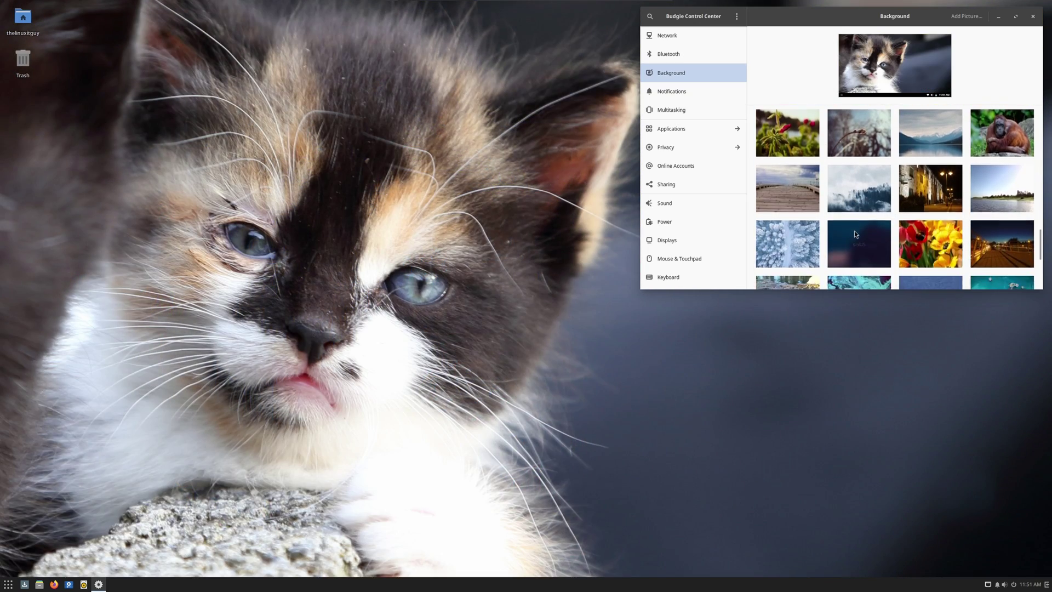
{"action": "scroll", "coordinate": [854, 234], "scroll_direction": "up", "scroll_amount": 1}
{"action": "left_click", "coordinate": [853, 118]}
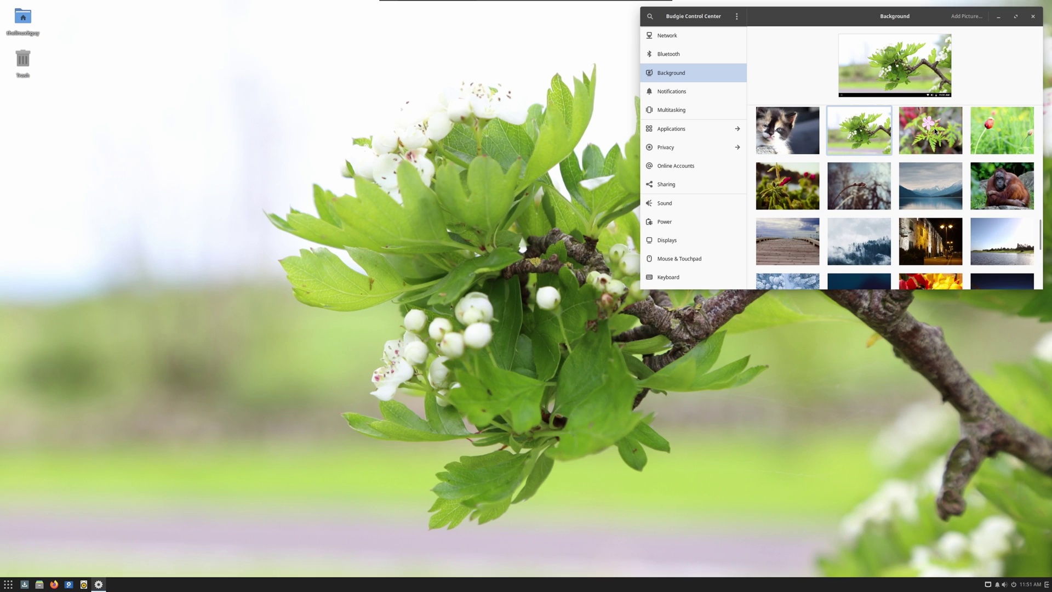
{"action": "left_click", "coordinate": [927, 126]}
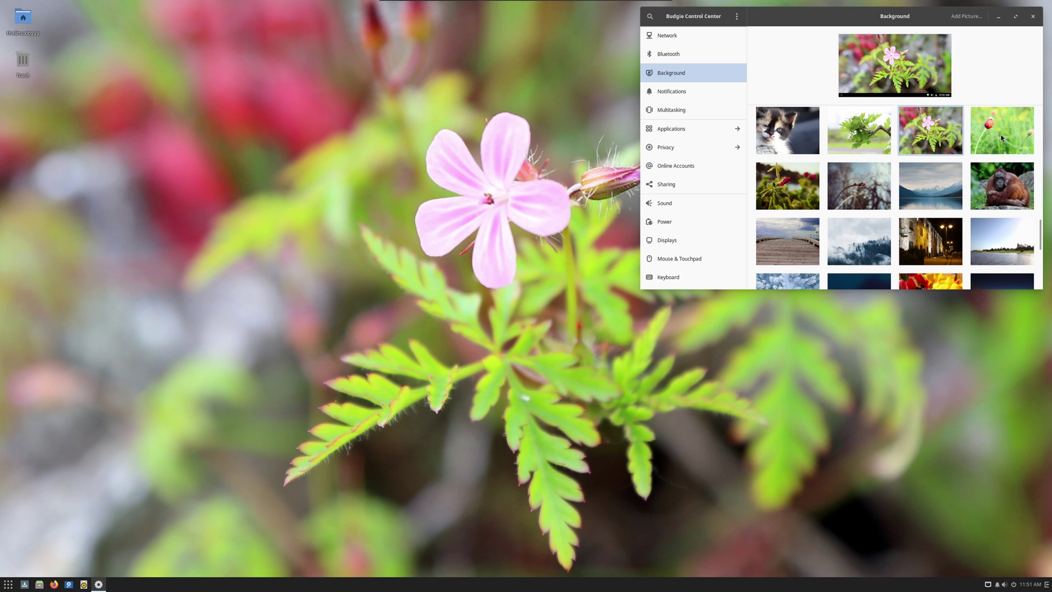
{"action": "left_click", "coordinate": [1001, 137]}
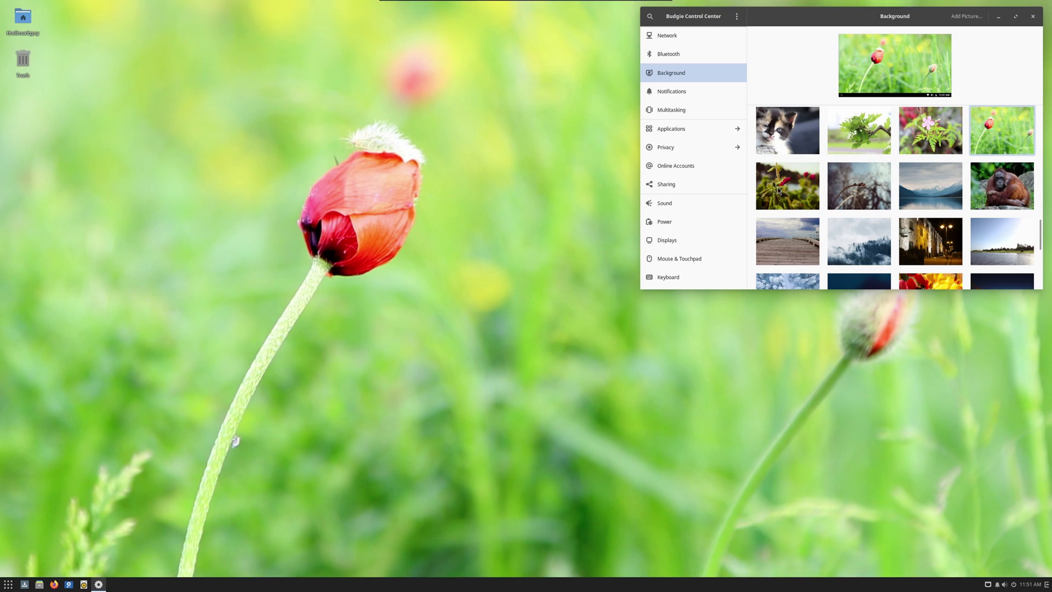
Sample the buds, mountain lake, orangutans, pier, foggy forest and night street, ending on the riverside landscape
{"action": "left_click", "coordinate": [779, 190]}
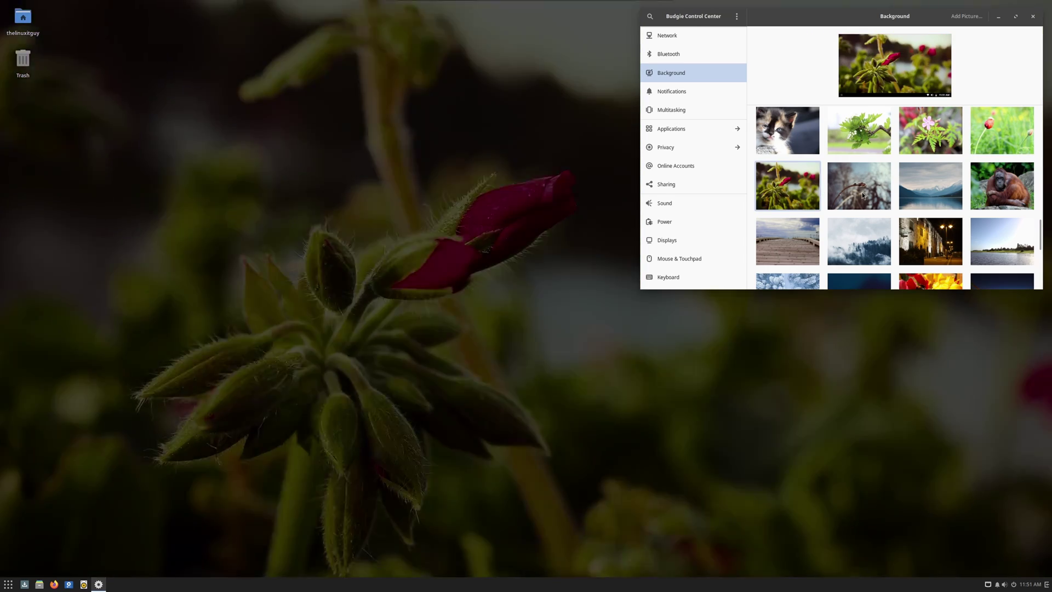
{"action": "left_click", "coordinate": [860, 196]}
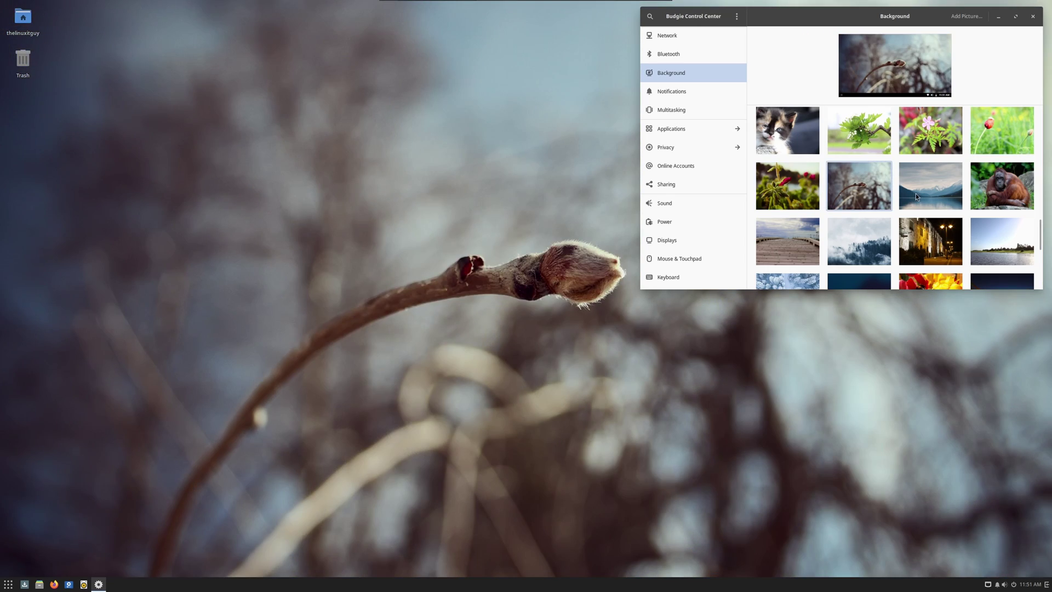
{"action": "left_click", "coordinate": [917, 193]}
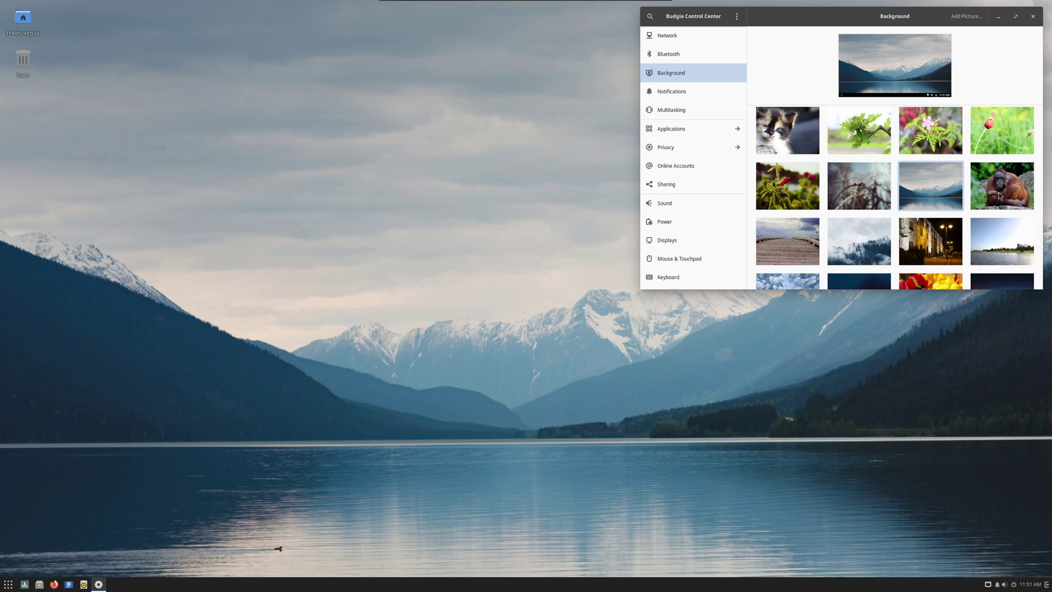
{"action": "left_click", "coordinate": [999, 196]}
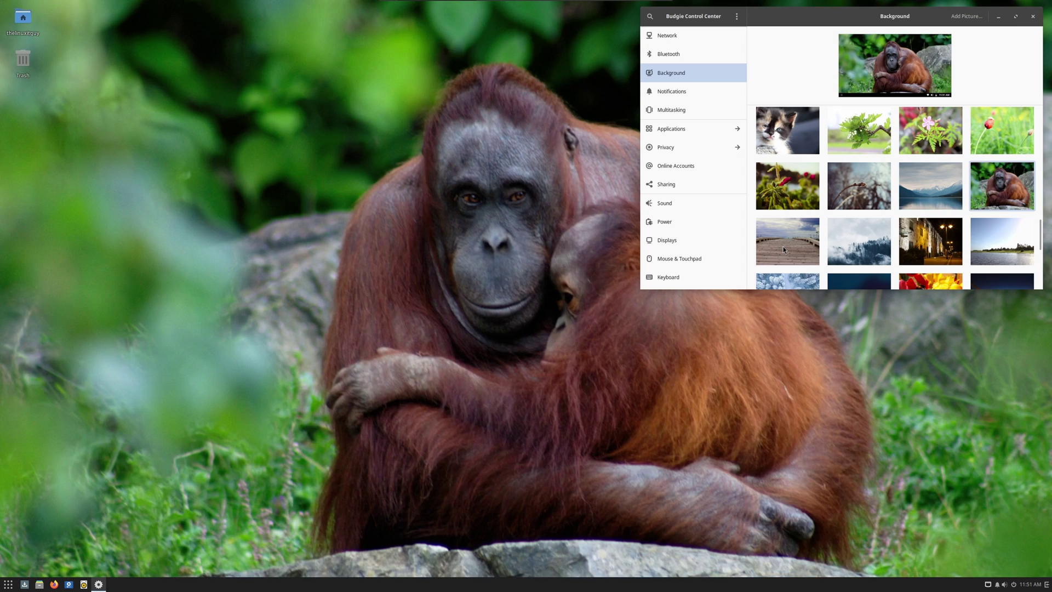
{"action": "left_click", "coordinate": [783, 250]}
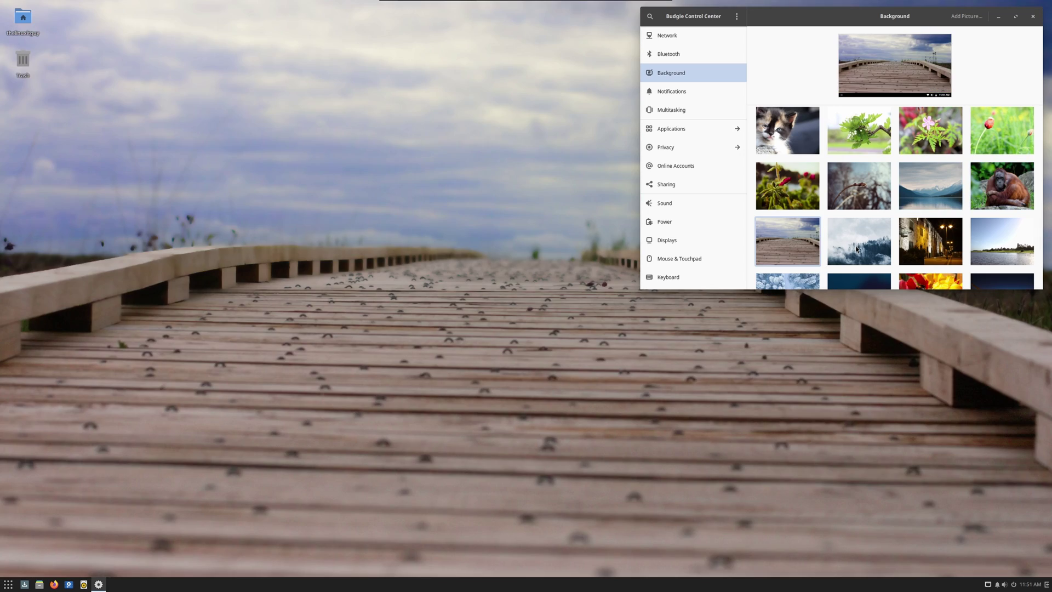
{"action": "left_click", "coordinate": [863, 249]}
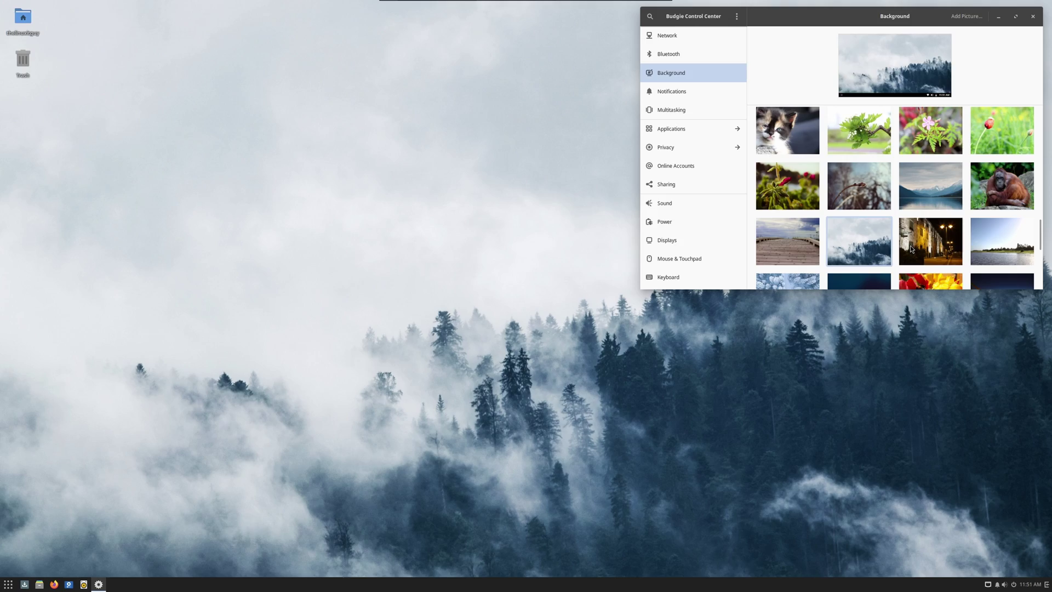
{"action": "left_click", "coordinate": [910, 249]}
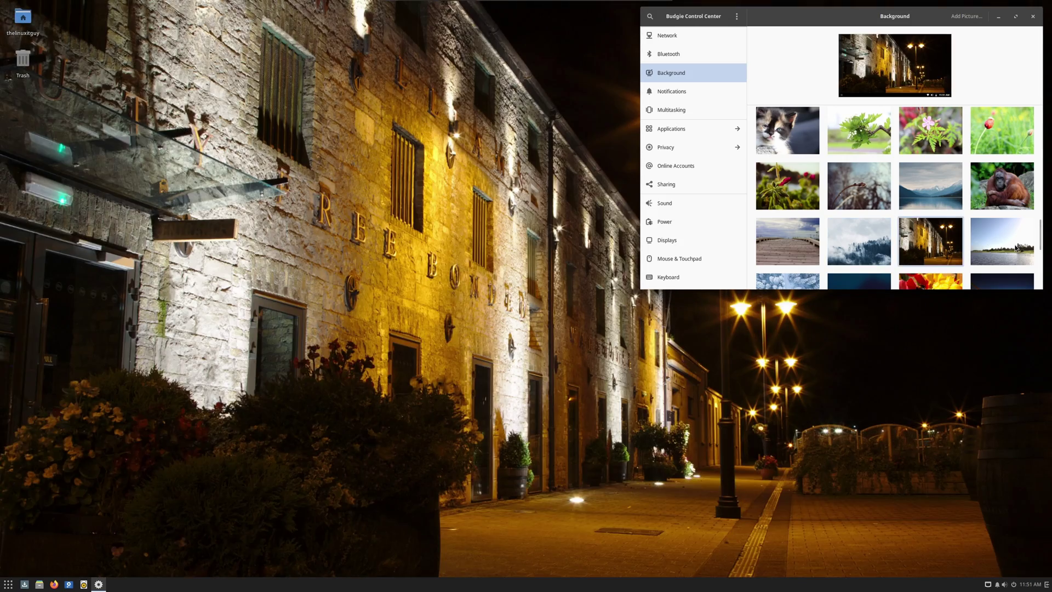
{"action": "left_click", "coordinate": [1016, 248]}
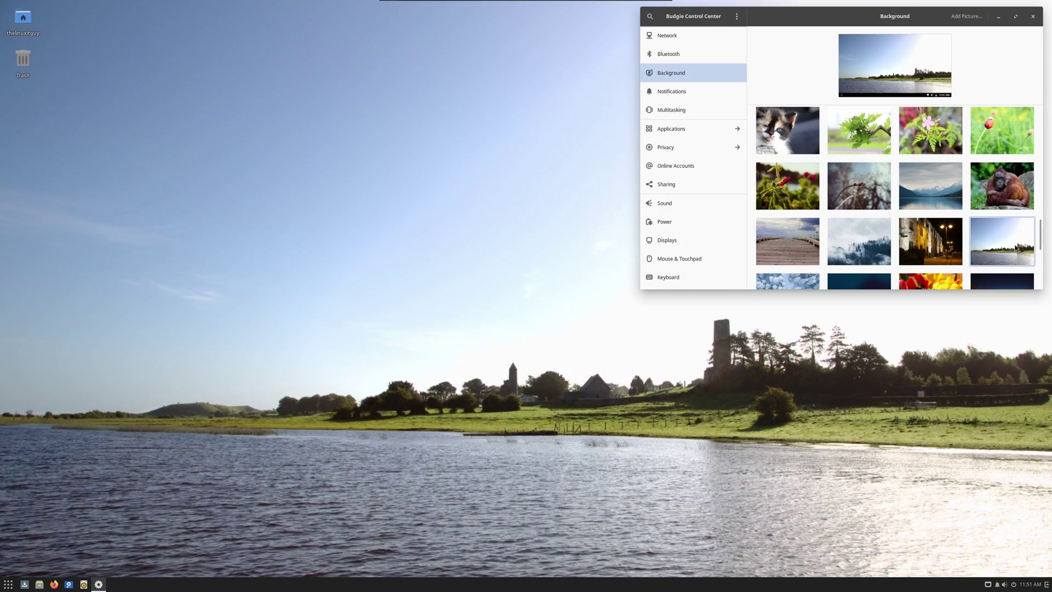
Cycle through snowy forest, Solus logo, tulips, night bridge and marble wallpapers, ending on the aerial beach
{"action": "scroll", "coordinate": [796, 193], "scroll_direction": "down", "scroll_amount": 4}
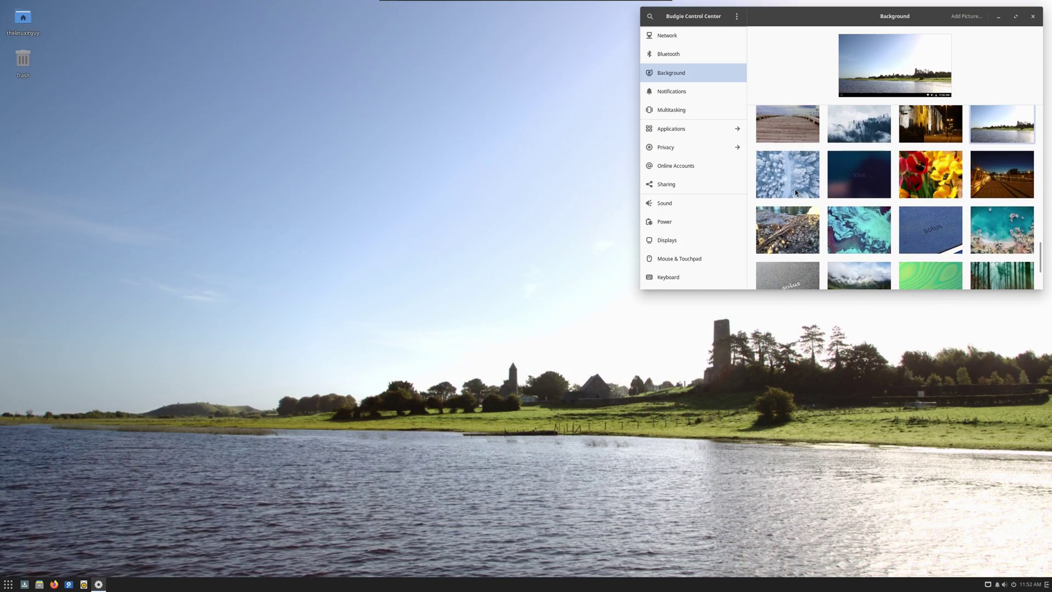
{"action": "left_click", "coordinate": [797, 193]}
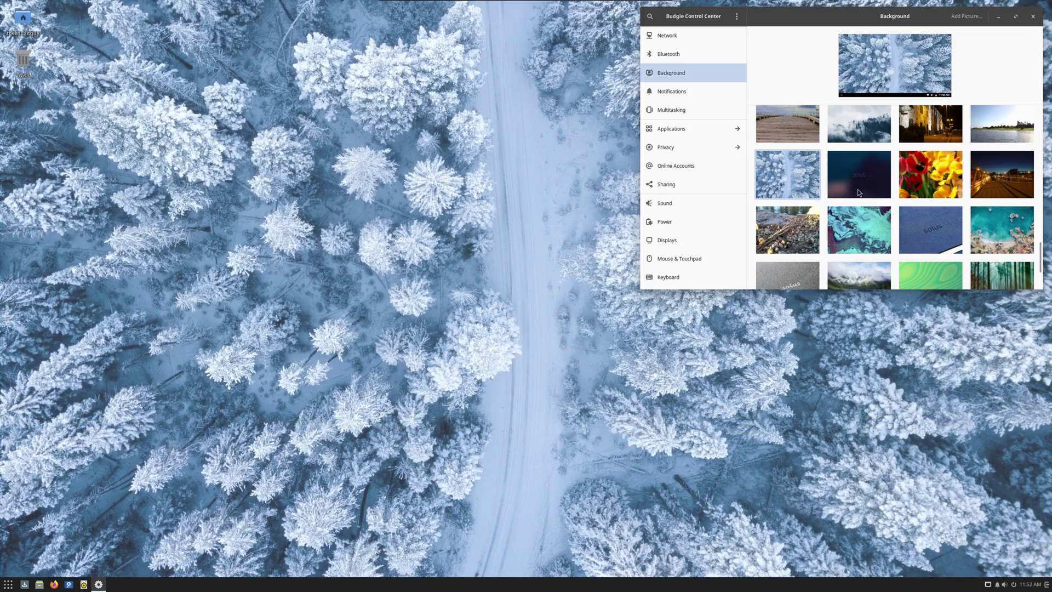
{"action": "left_click", "coordinate": [858, 191]}
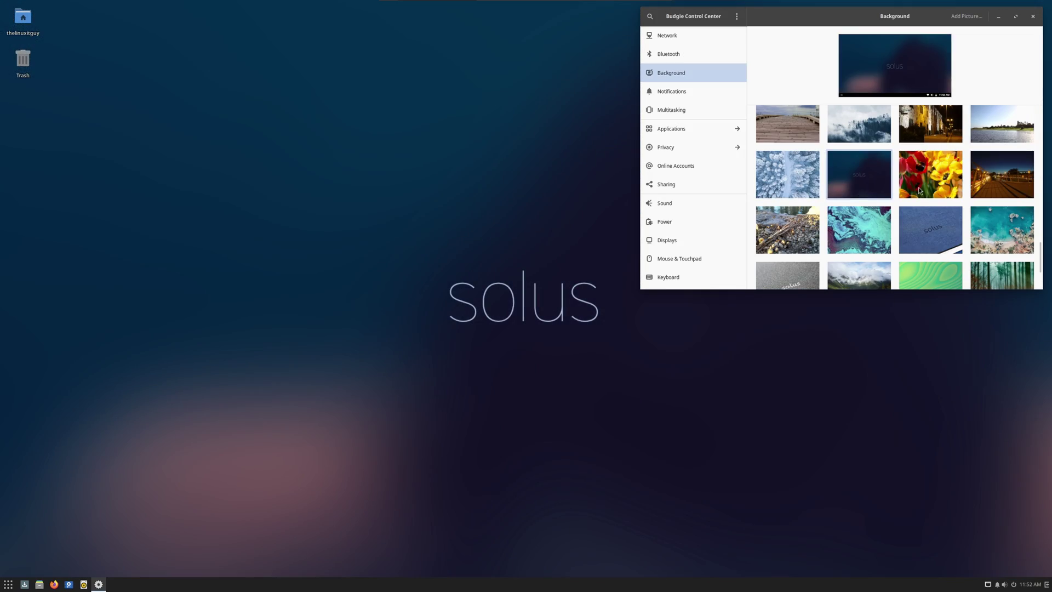
{"action": "left_click", "coordinate": [921, 185]}
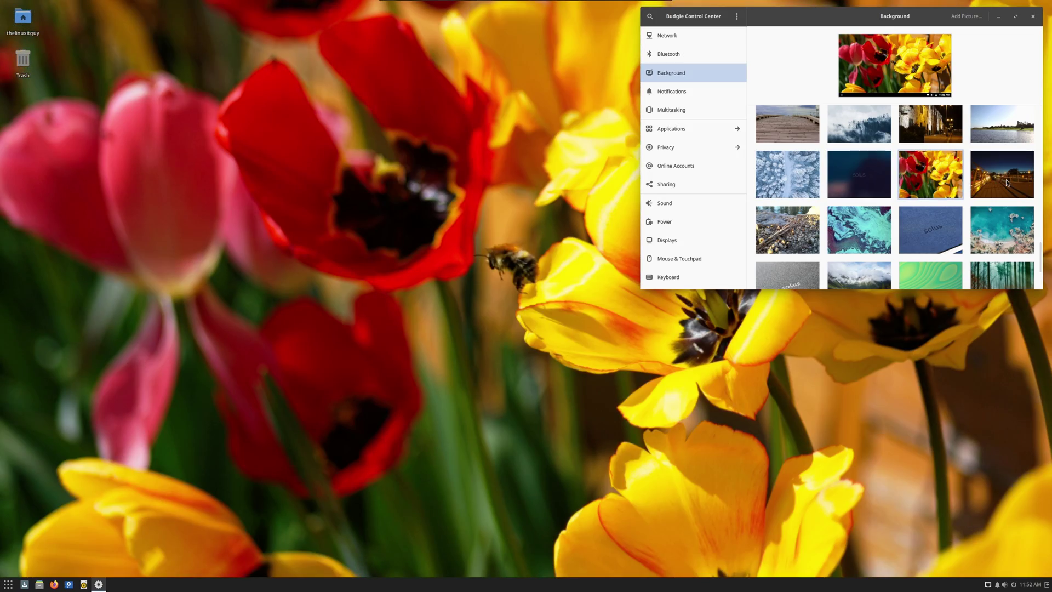
{"action": "left_click", "coordinate": [1007, 182]}
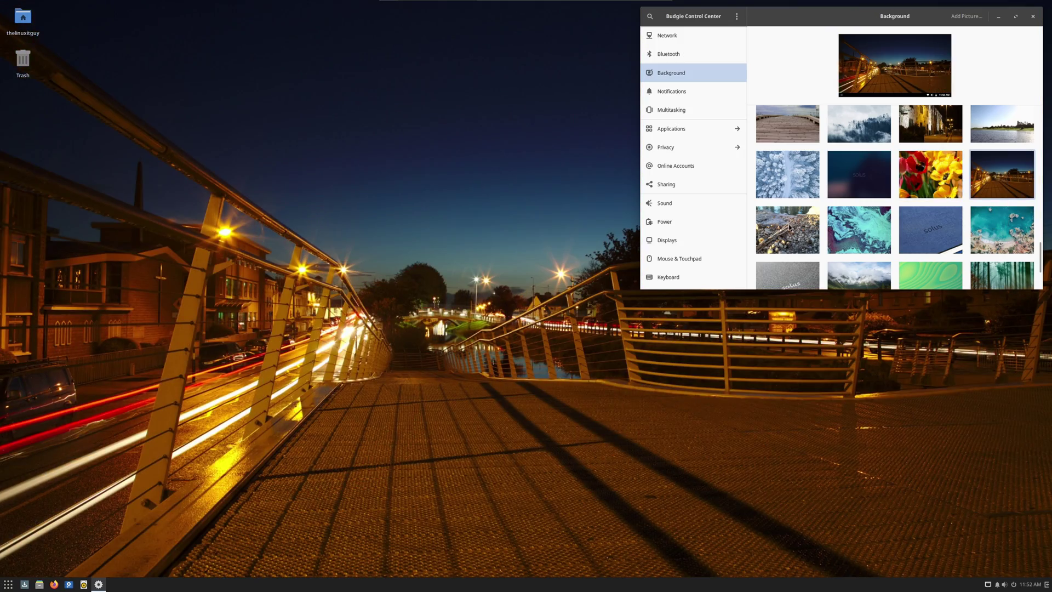
{"action": "left_click", "coordinate": [805, 230]}
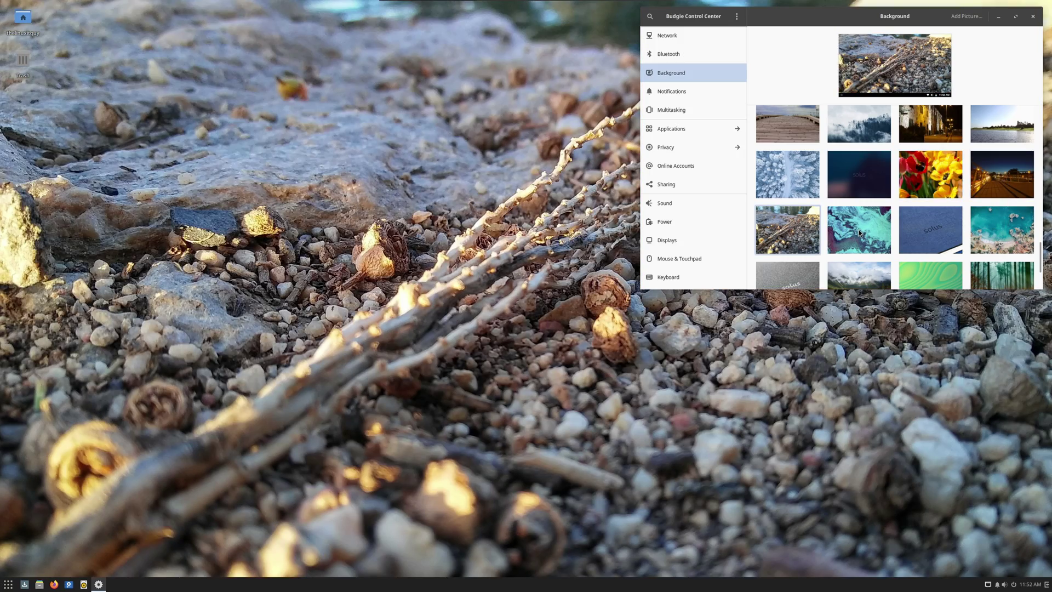
{"action": "left_click", "coordinate": [859, 233]}
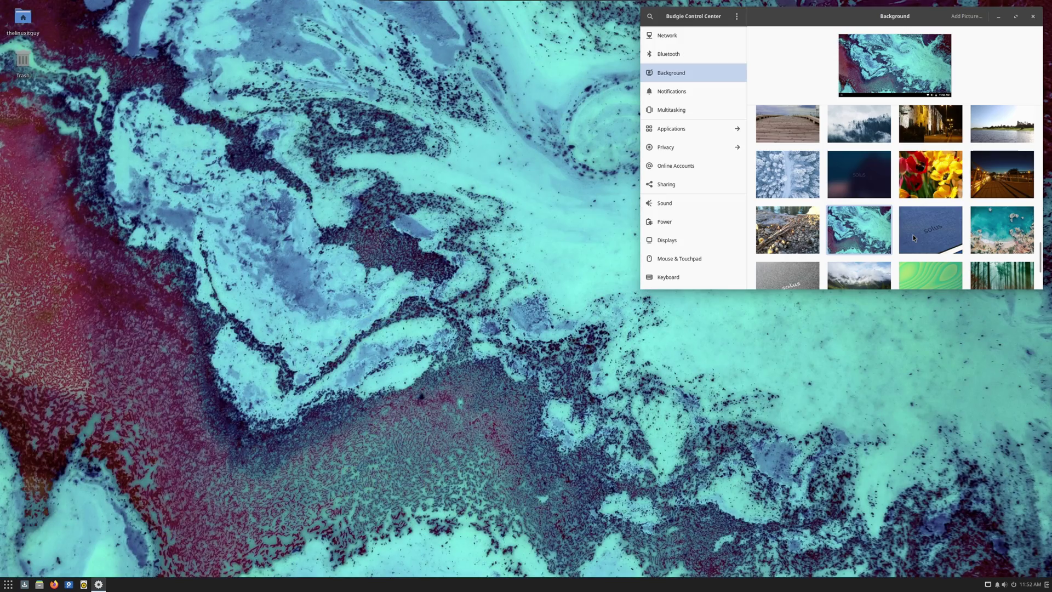
{"action": "left_click", "coordinate": [914, 237]}
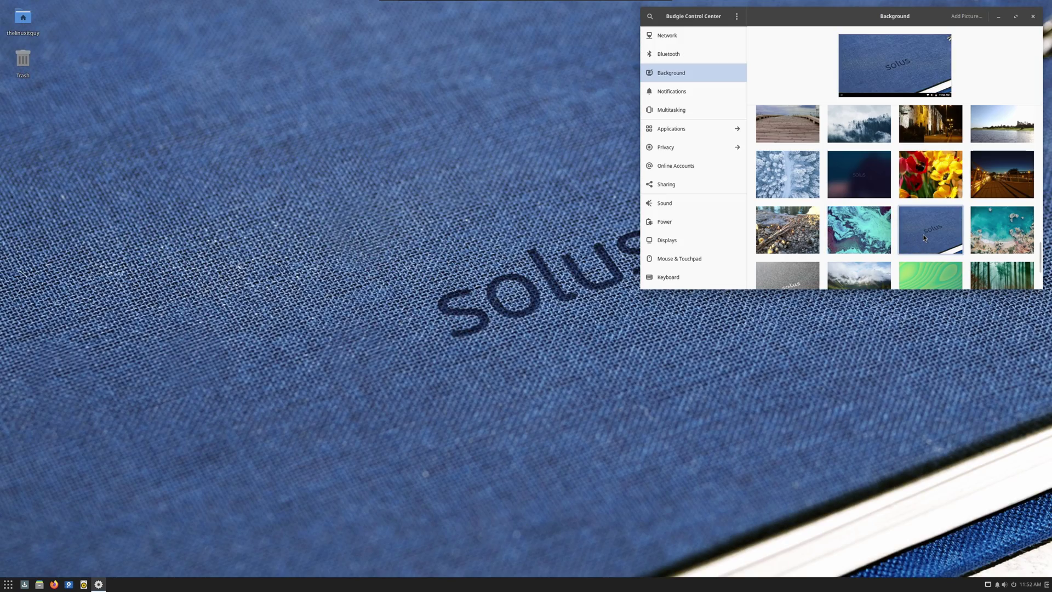
{"action": "left_click", "coordinate": [1008, 230]}
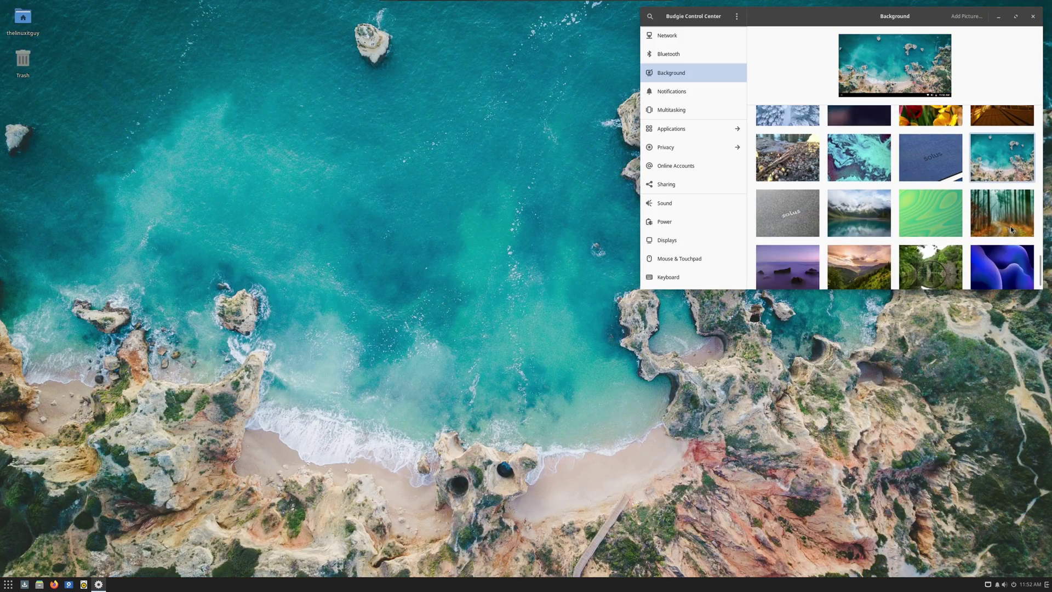
Try the grey Solus, mountain lake, green wave, misty forest path and purple sea wallpapers
{"action": "scroll", "coordinate": [1010, 230], "scroll_direction": "down", "scroll_amount": 3}
{"action": "left_click", "coordinate": [769, 214]}
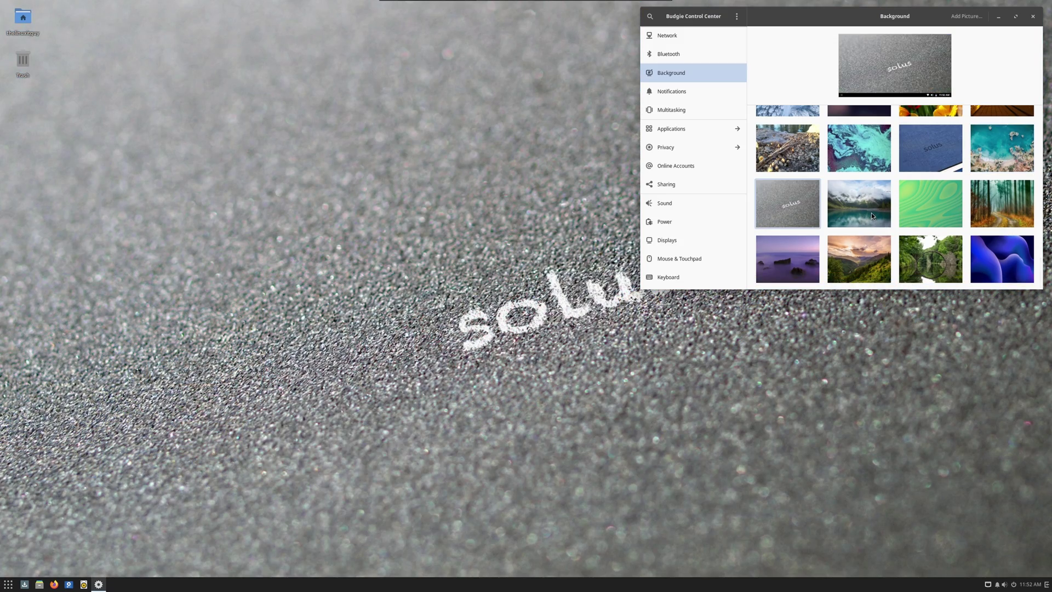
{"action": "left_click", "coordinate": [872, 215]}
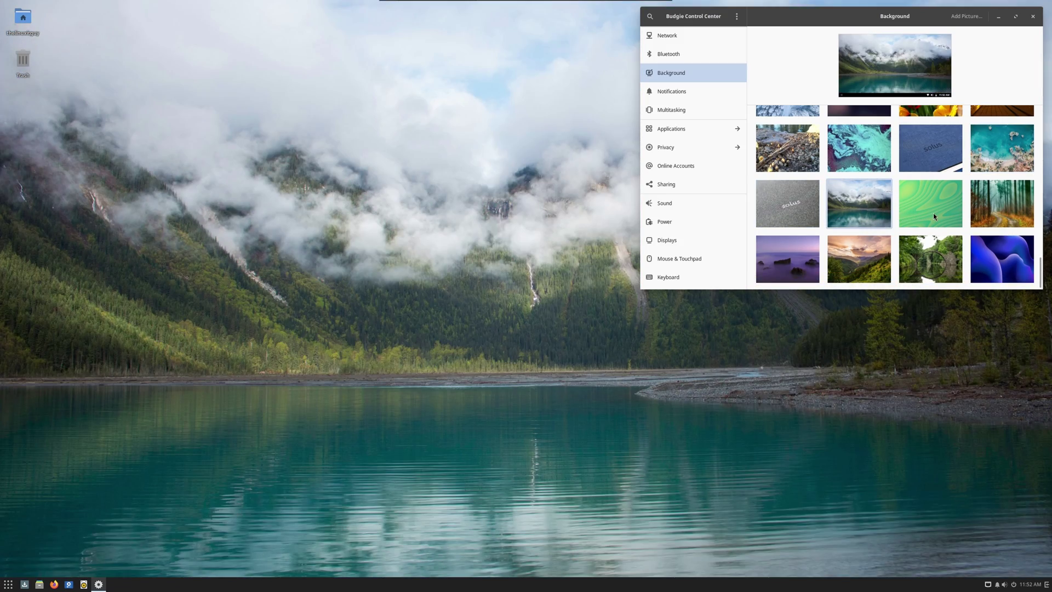
{"action": "left_click", "coordinate": [933, 216]}
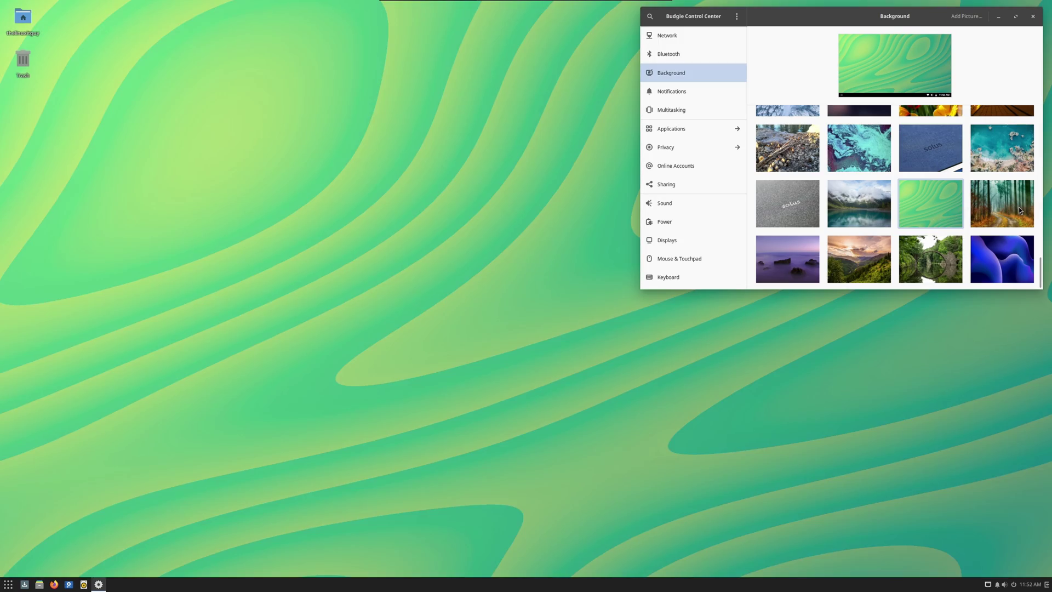
{"action": "left_click", "coordinate": [1018, 206]}
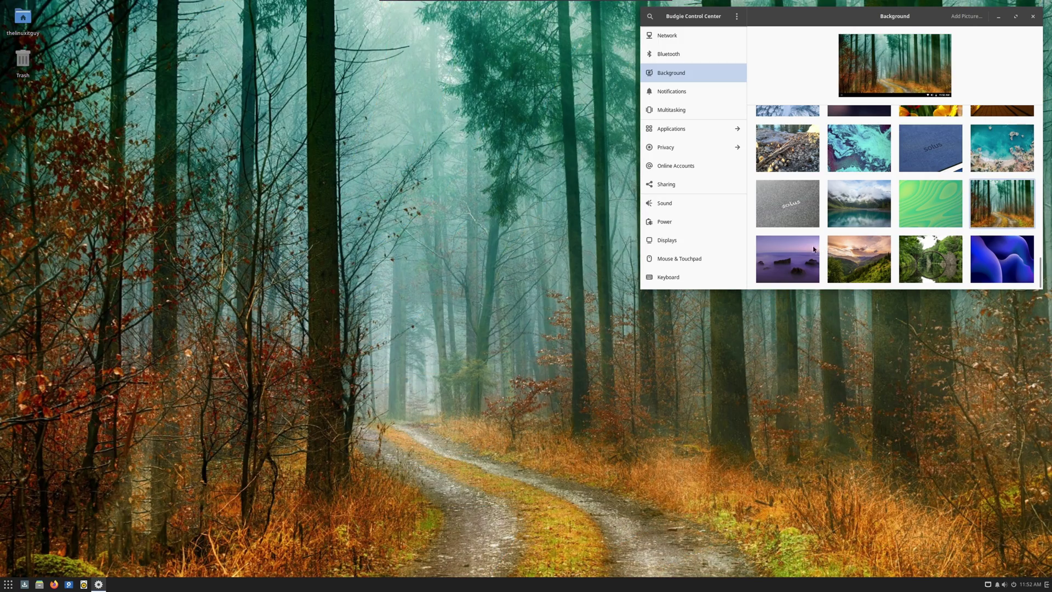
{"action": "left_click", "coordinate": [811, 251]}
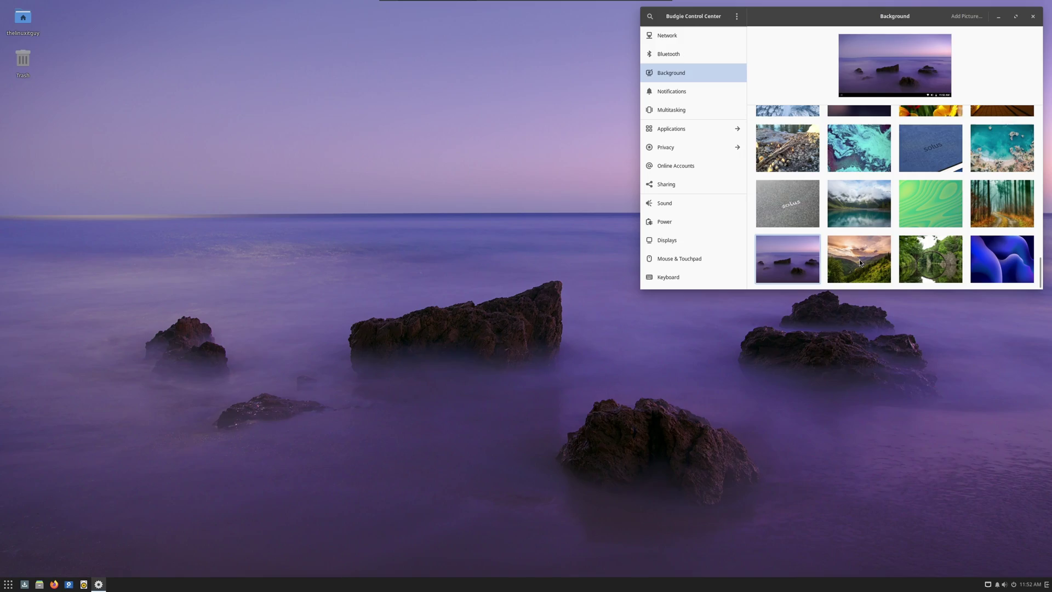
Compare the stone bridge and blue wave, settle on the sunlit mountain valley, then close Control Center
{"action": "left_click", "coordinate": [859, 261]}
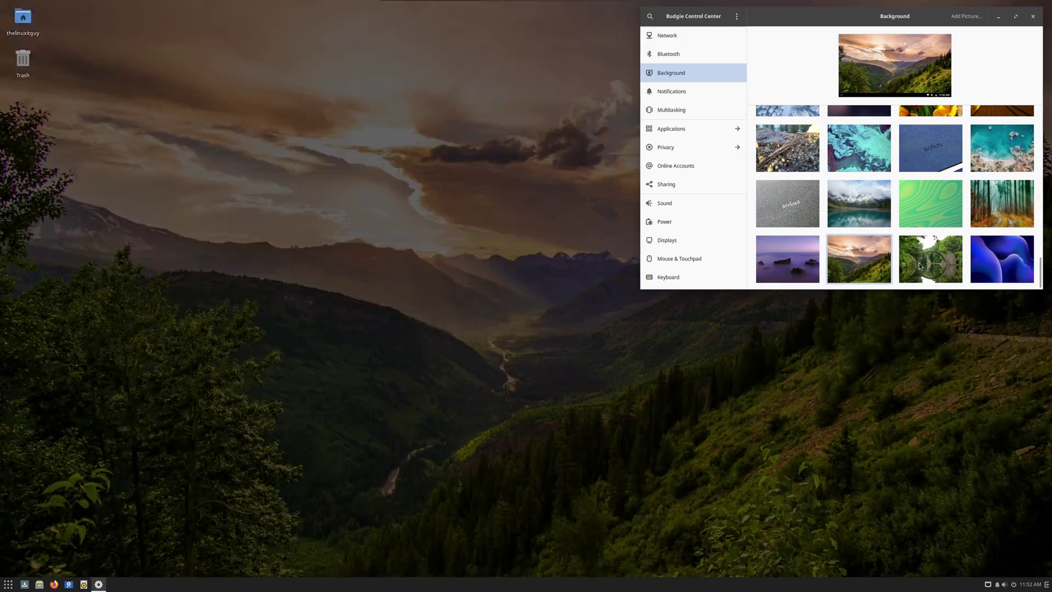
{"action": "left_click", "coordinate": [919, 261]}
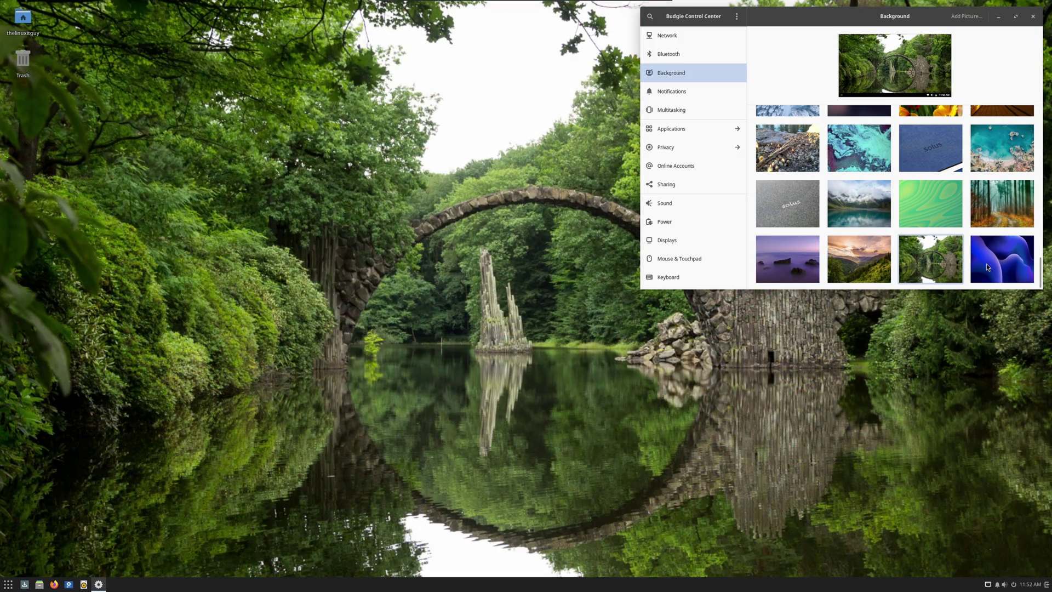
{"action": "left_click", "coordinate": [986, 264]}
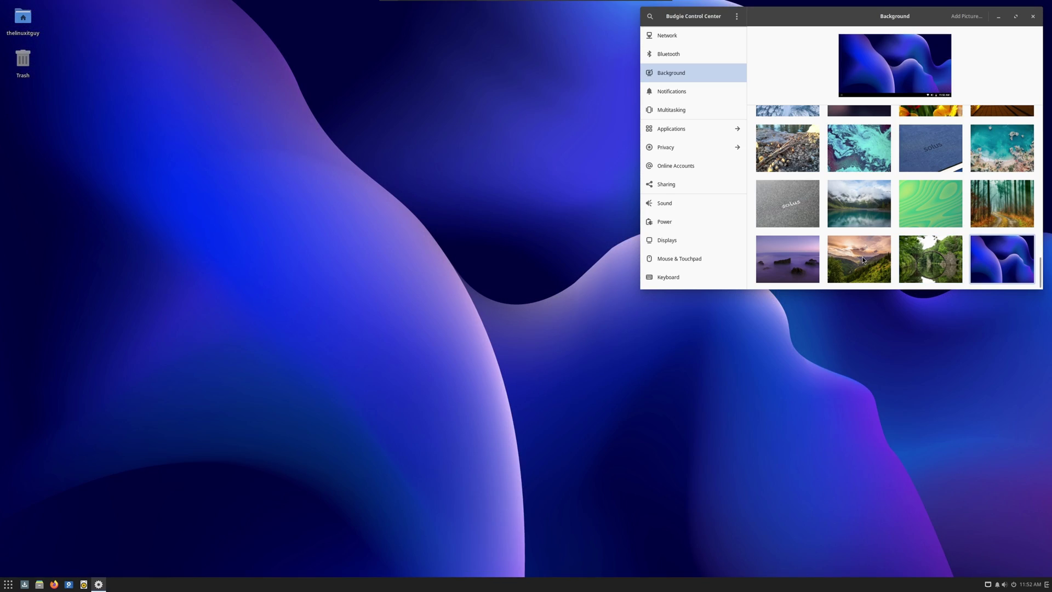
{"action": "left_click", "coordinate": [862, 256]}
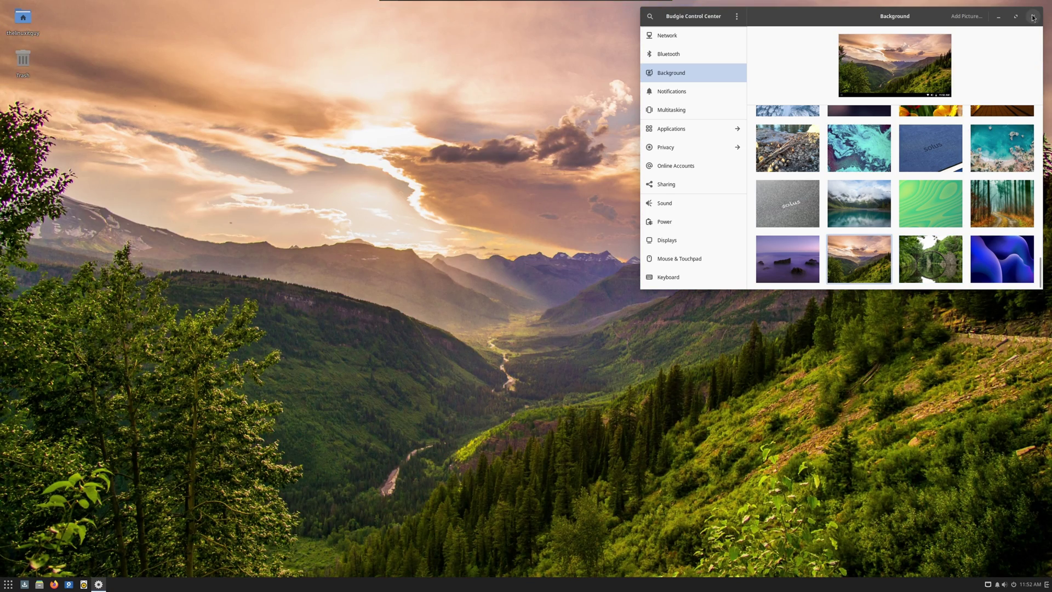
{"action": "left_click", "coordinate": [1033, 16]}
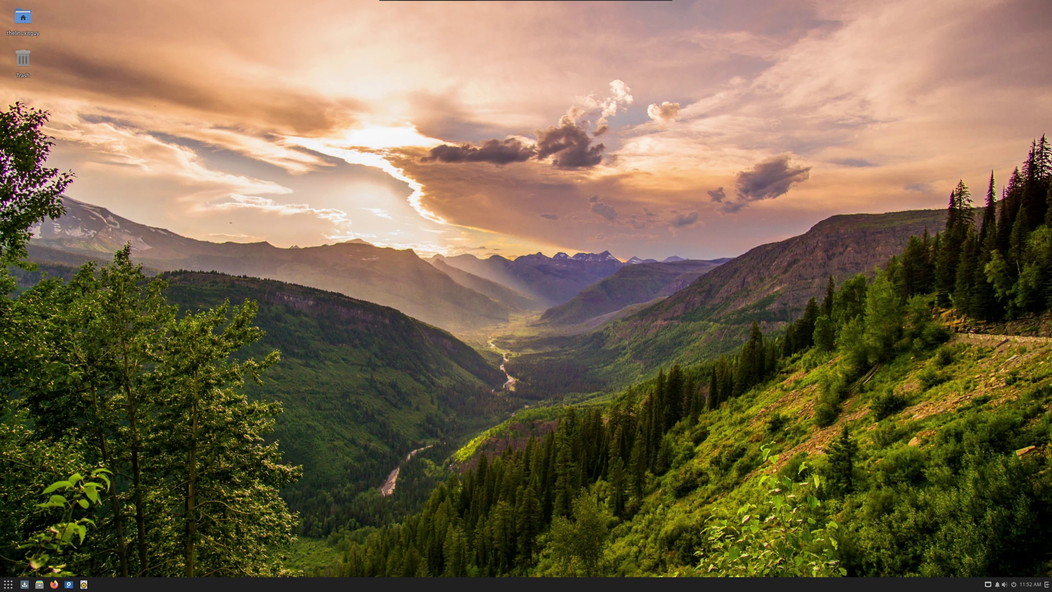
{"action": "left_click", "coordinate": [55, 584]}
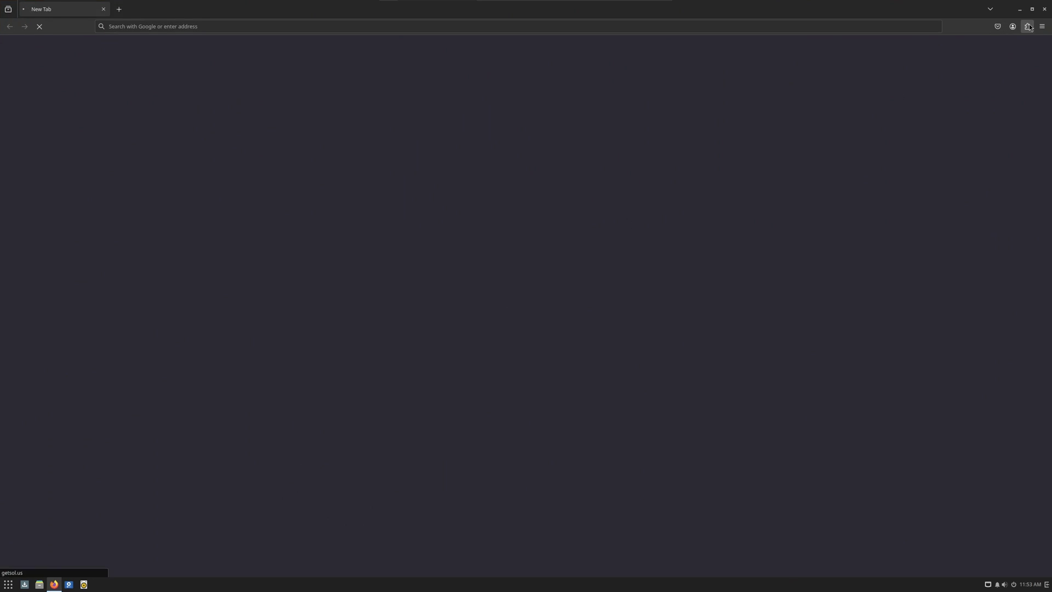
{"action": "left_click", "coordinate": [1042, 27]}
{"action": "left_click", "coordinate": [971, 274]}
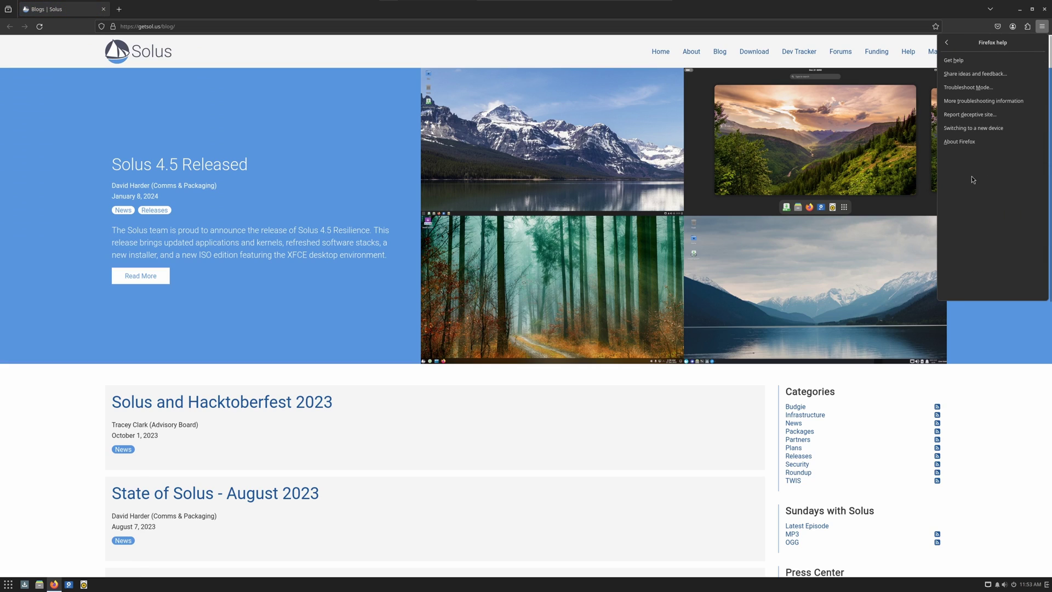
{"action": "left_click", "coordinate": [978, 142]}
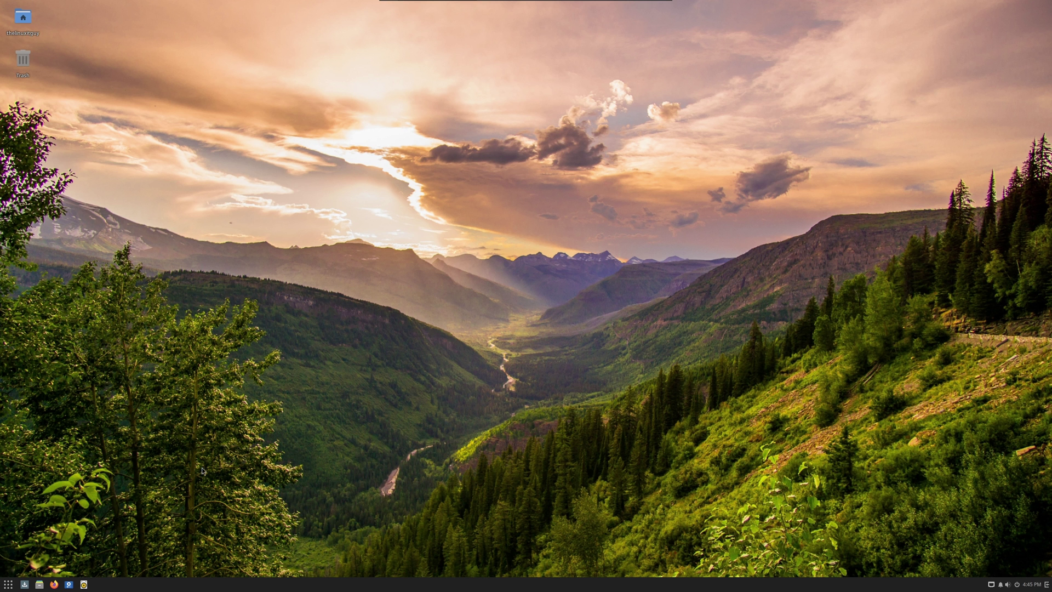
Search the Software Center for 'brave' and open the Brave Browser details page
{"action": "left_click", "coordinate": [24, 584]}
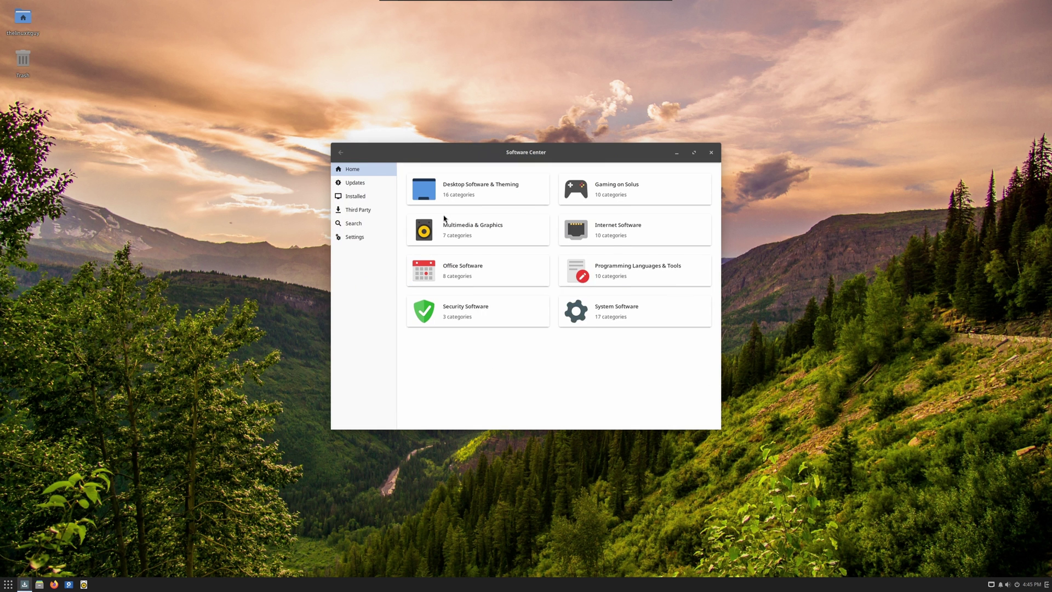
{"action": "left_click", "coordinate": [354, 223]}
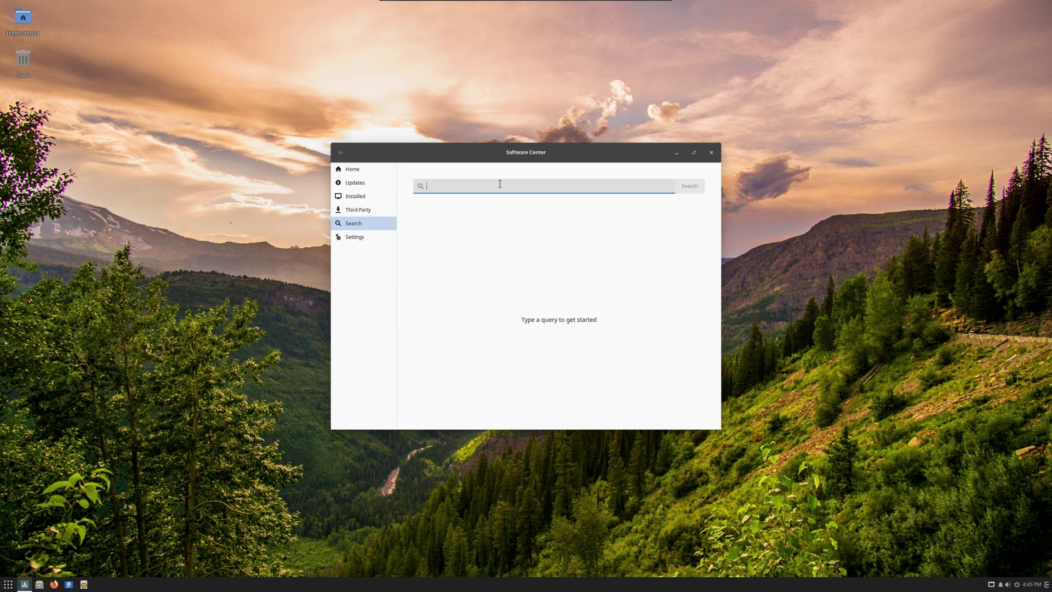
{"action": "type", "text": "brave"}
{"action": "left_click", "coordinate": [687, 188]}
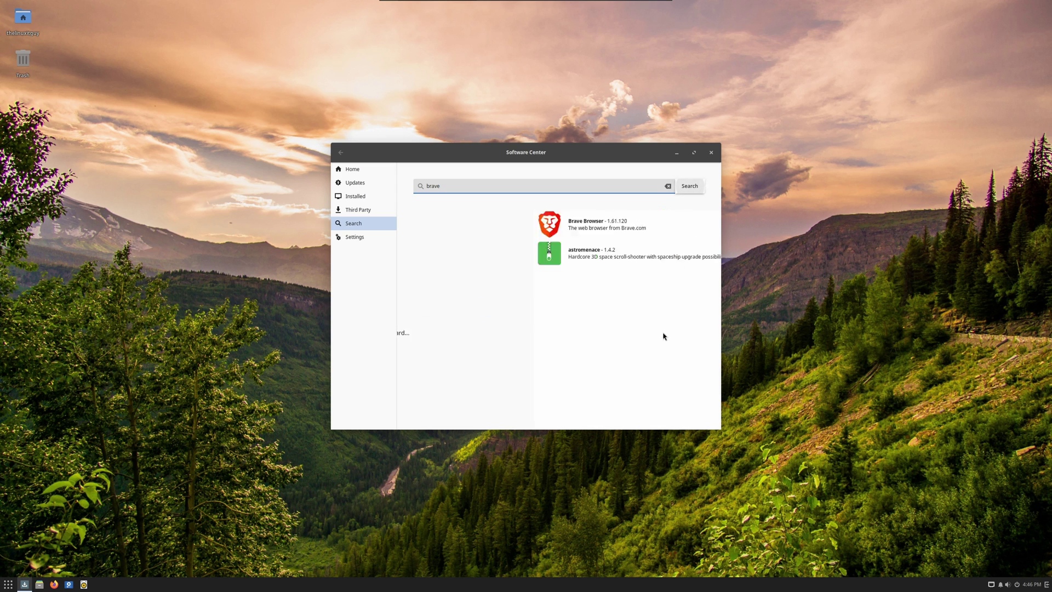
{"action": "left_click", "coordinate": [510, 230]}
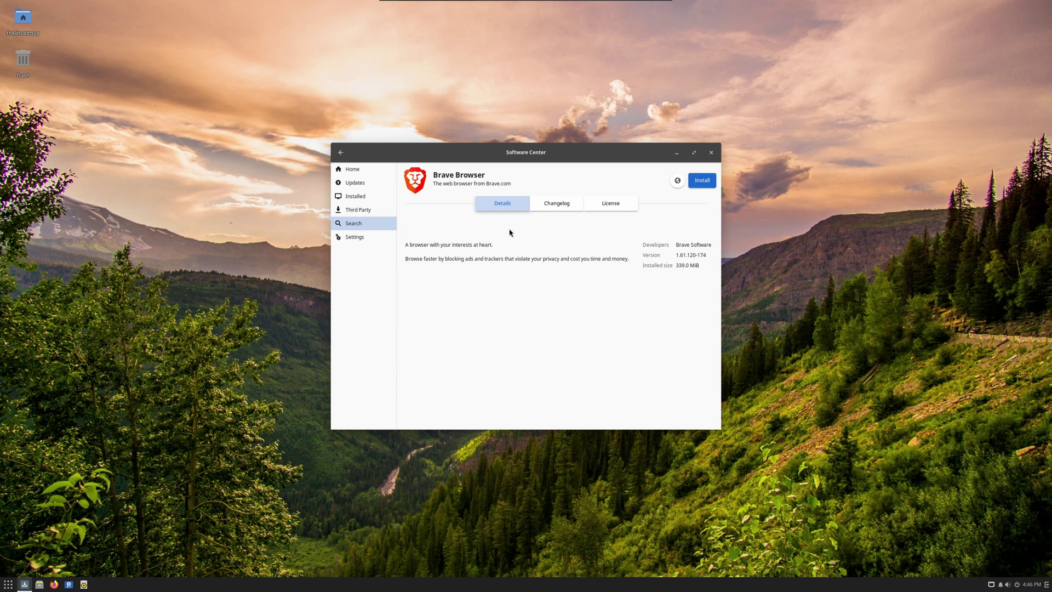
Install Brave Browser with its dependencies, authenticating with the account password
{"action": "left_click", "coordinate": [692, 185]}
{"action": "left_click", "coordinate": [595, 202]}
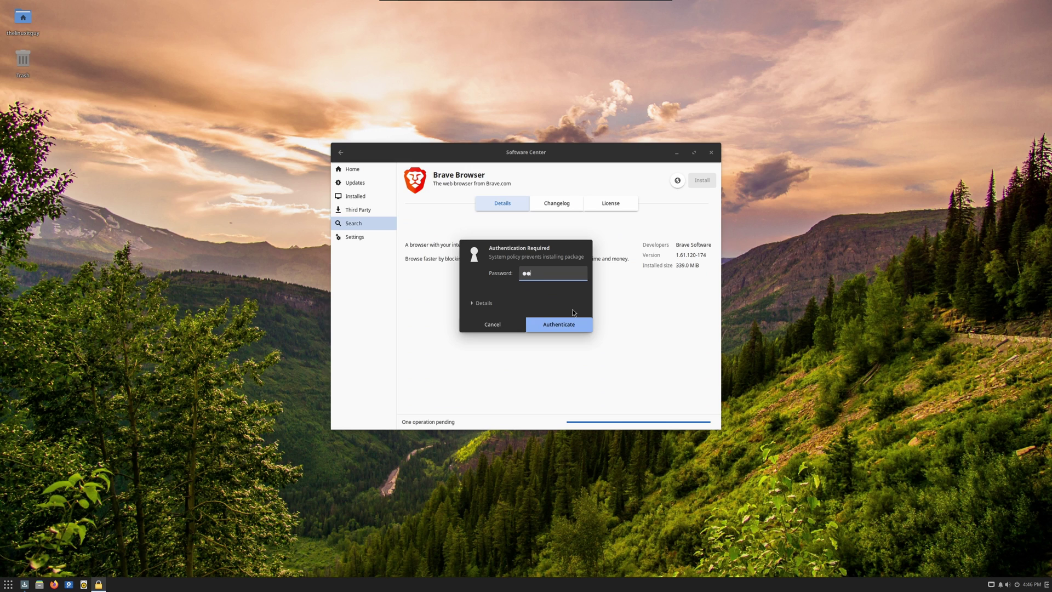
{"action": "key", "text": "Return"}
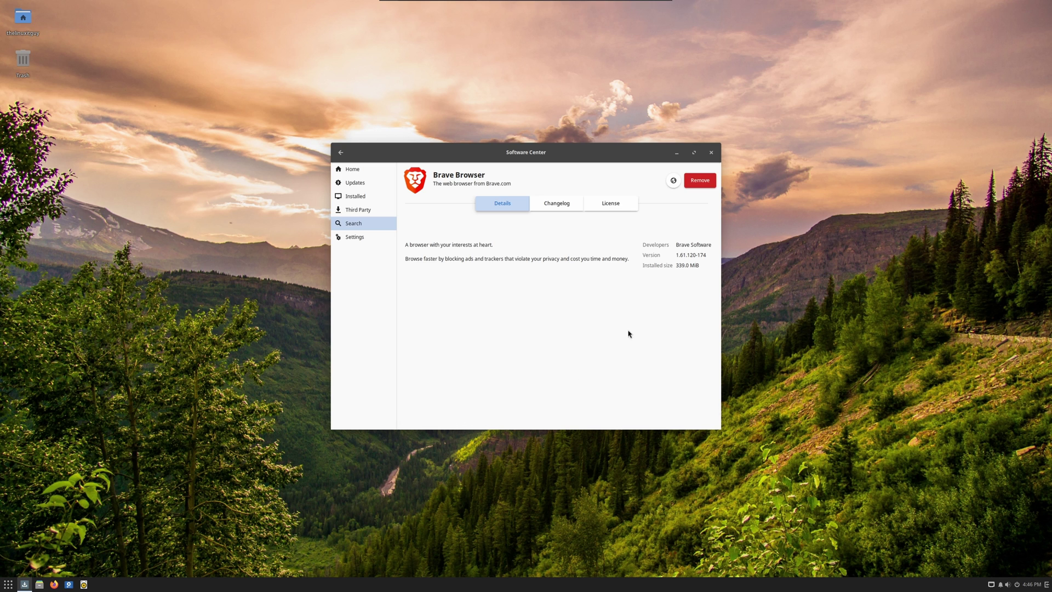
Close Software Center and launch Brave Web Browser from the application menu
{"action": "key", "text": "alt+F4"}
{"action": "left_click", "coordinate": [10, 584]}
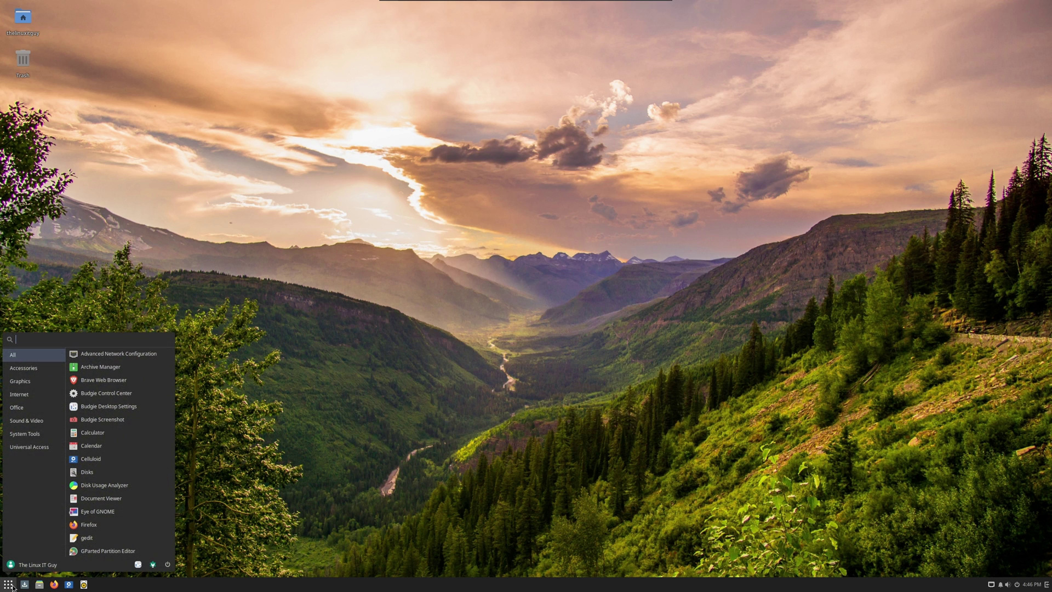
{"action": "left_click", "coordinate": [126, 384]}
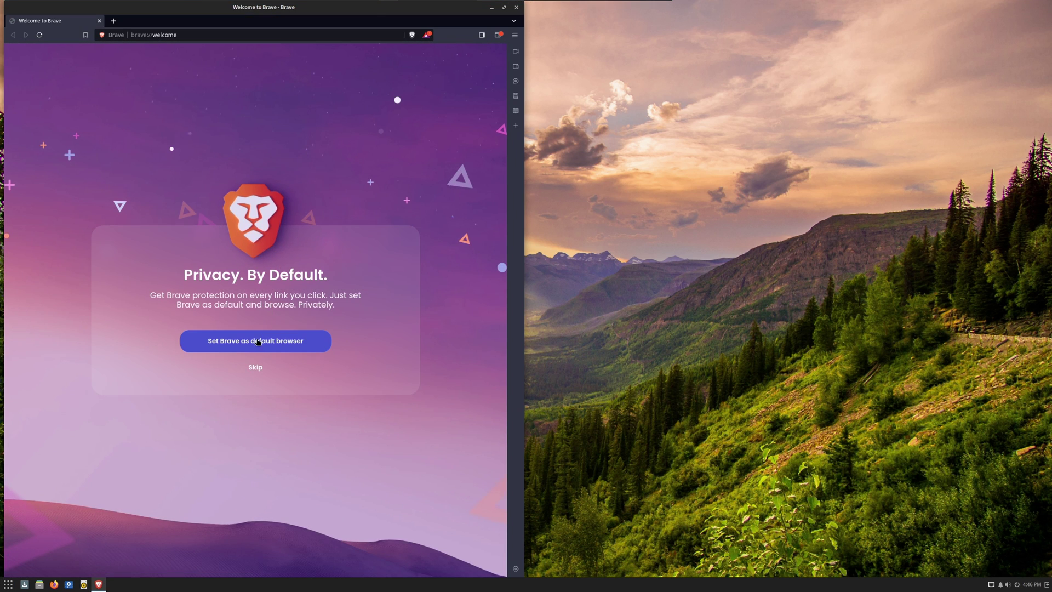
Set Brave as default browser, skip importing settings, decline product insights, and finish setup
{"action": "left_click", "coordinate": [255, 344]}
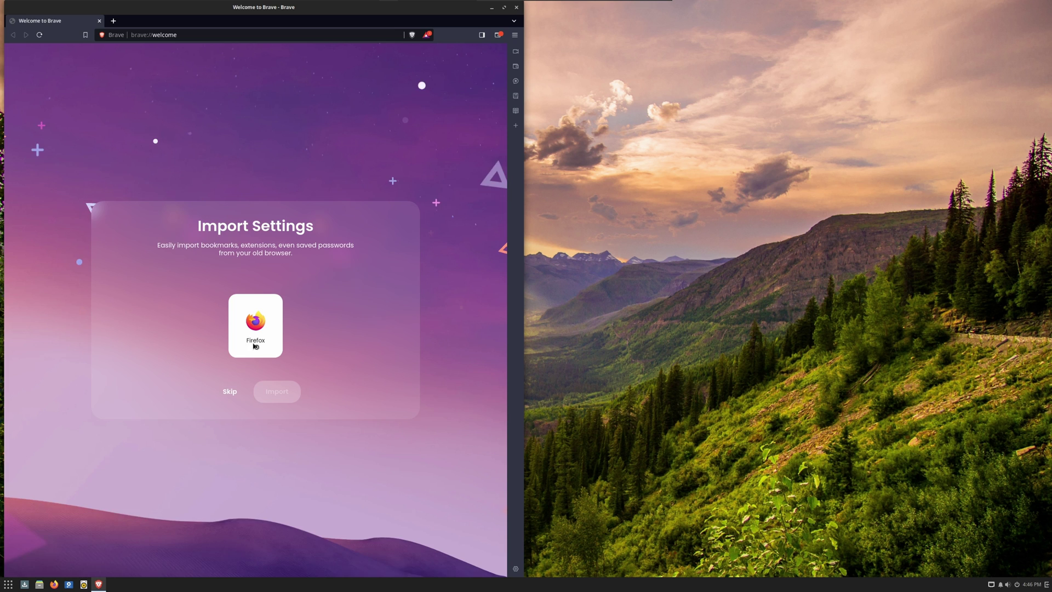
{"action": "left_click", "coordinate": [230, 391]}
{"action": "left_click", "coordinate": [219, 298]}
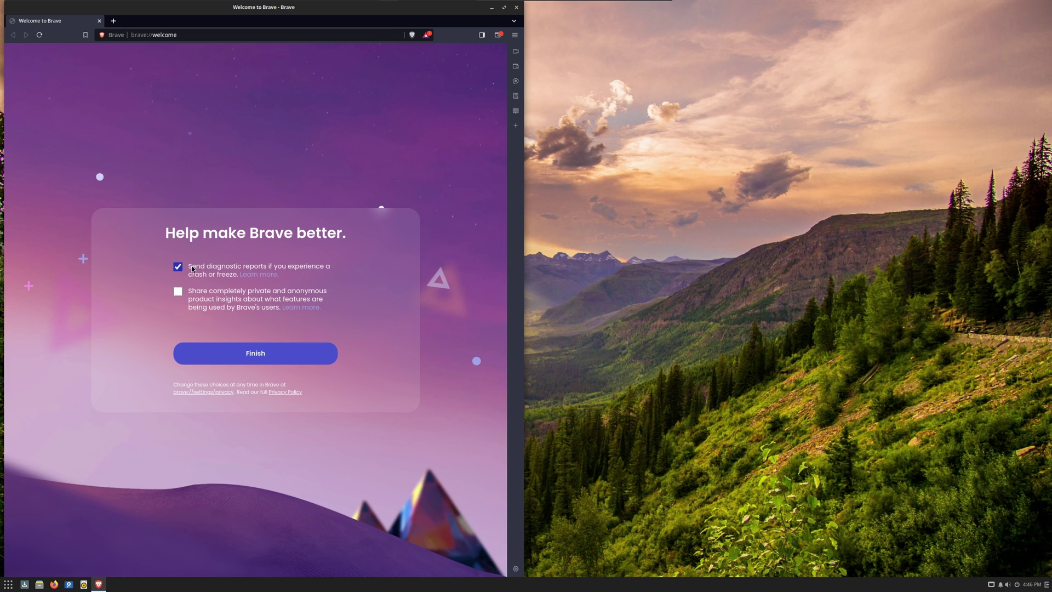
{"action": "left_click", "coordinate": [215, 353]}
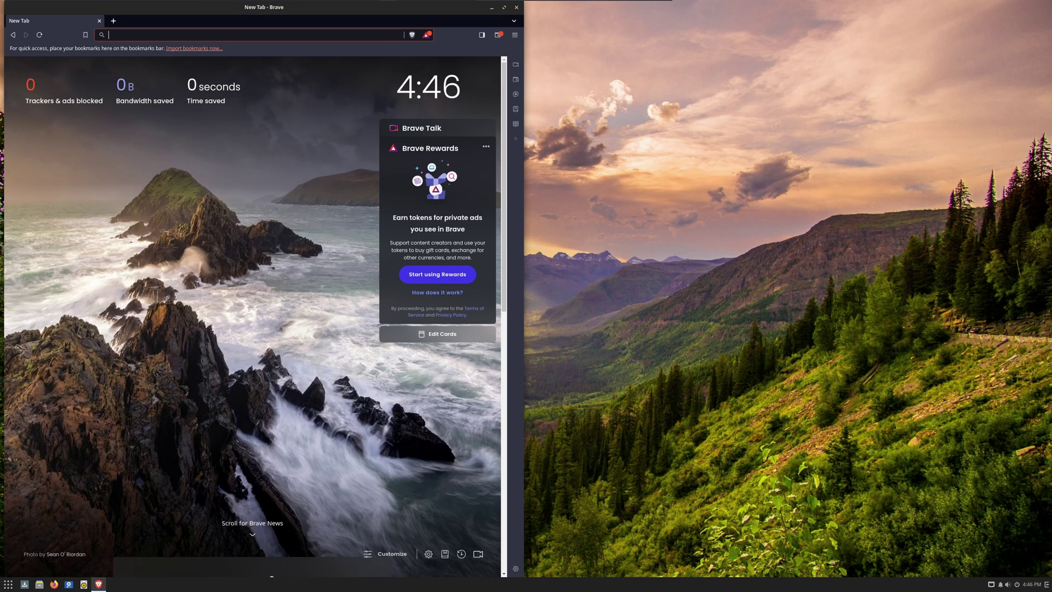
Close Brave, search Software Center for 'steam', and install it with its 32-bit dependencies
{"action": "key", "text": "alt+F4"}
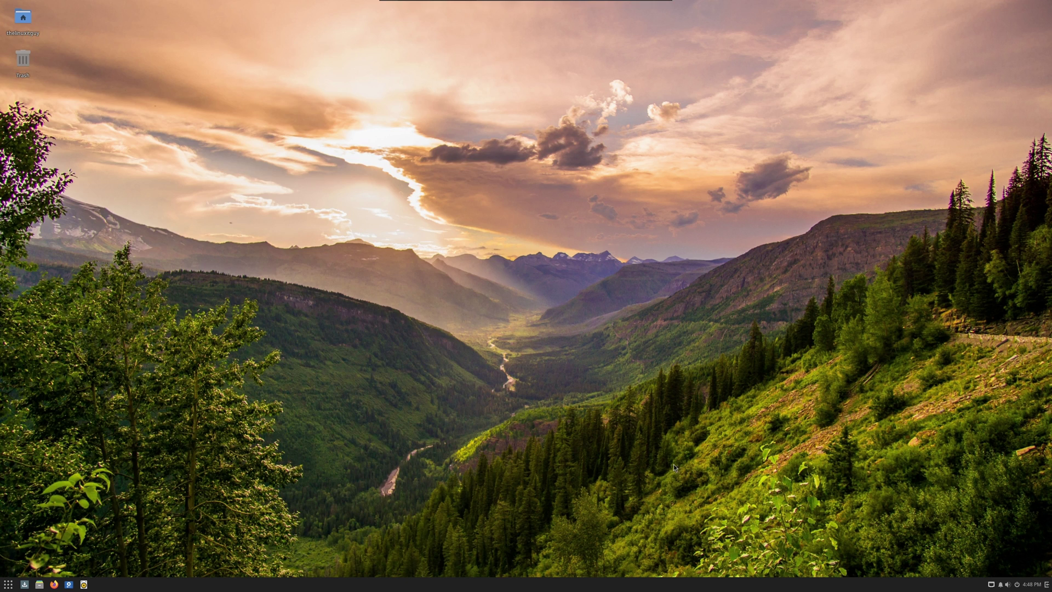
{"action": "left_click", "coordinate": [24, 585]}
{"action": "left_click", "coordinate": [353, 223]}
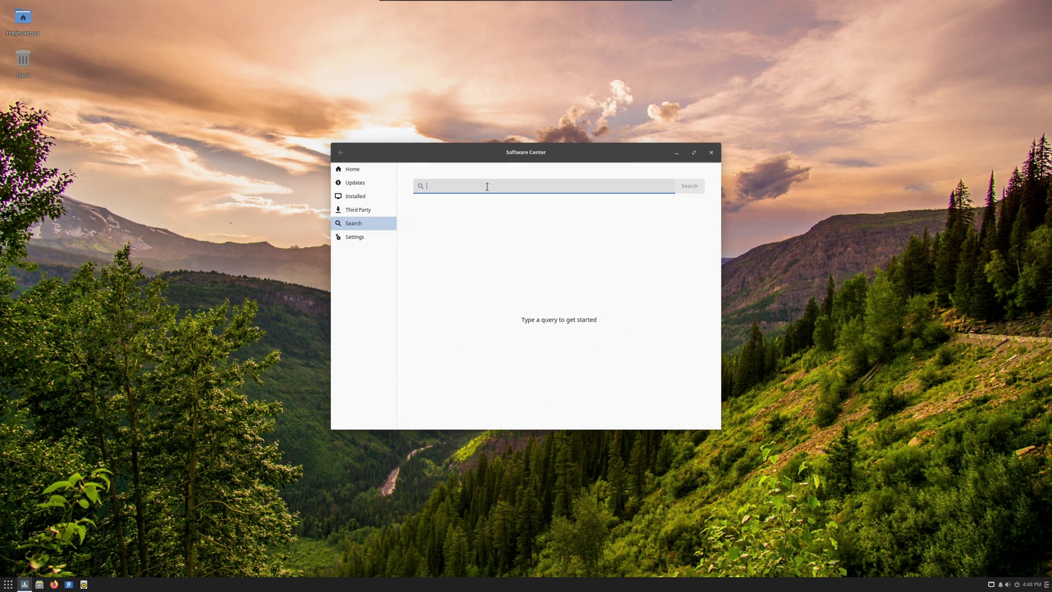
{"action": "type", "text": "steam"}
{"action": "key", "text": "Return"}
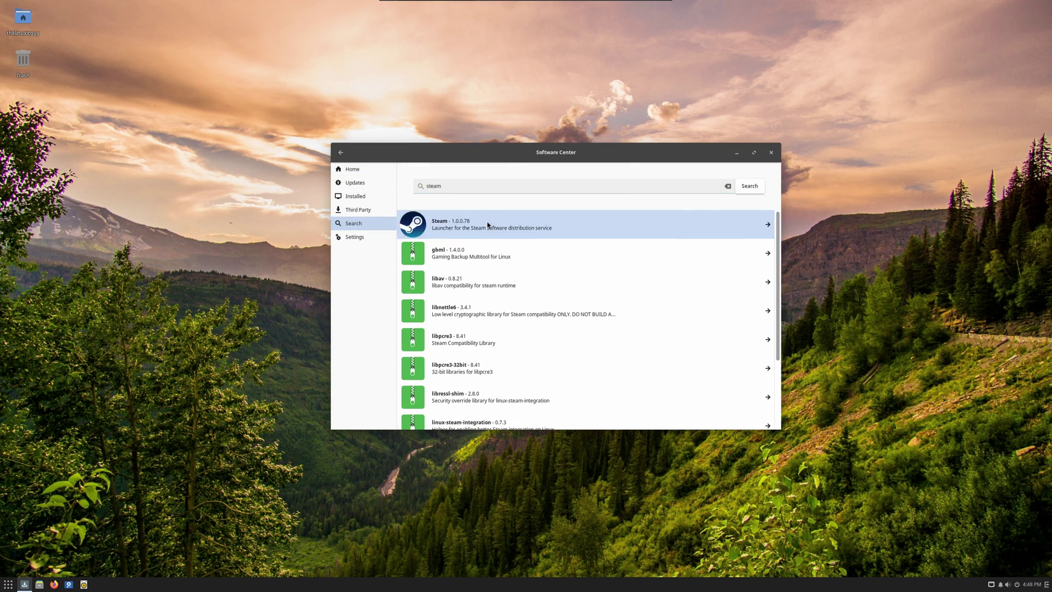
{"action": "left_click", "coordinate": [487, 224]}
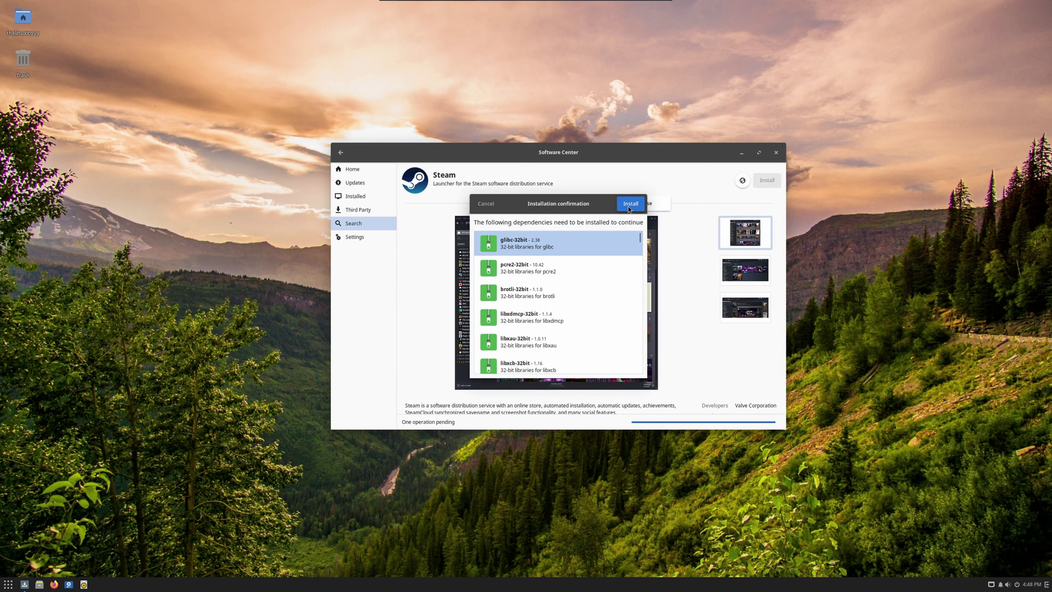
{"action": "left_click", "coordinate": [628, 205]}
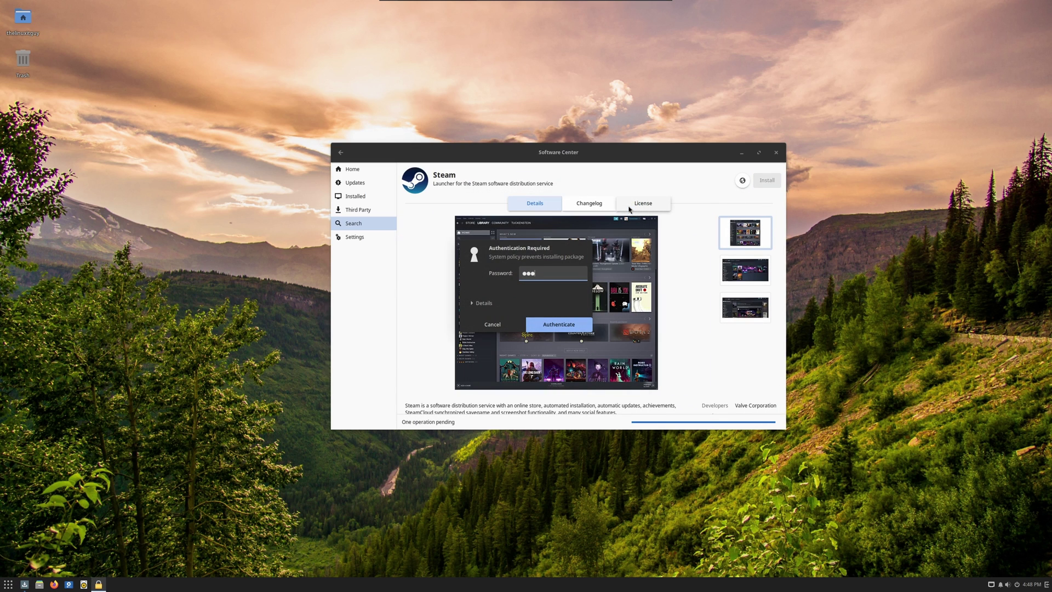
{"action": "key", "text": "Return"}
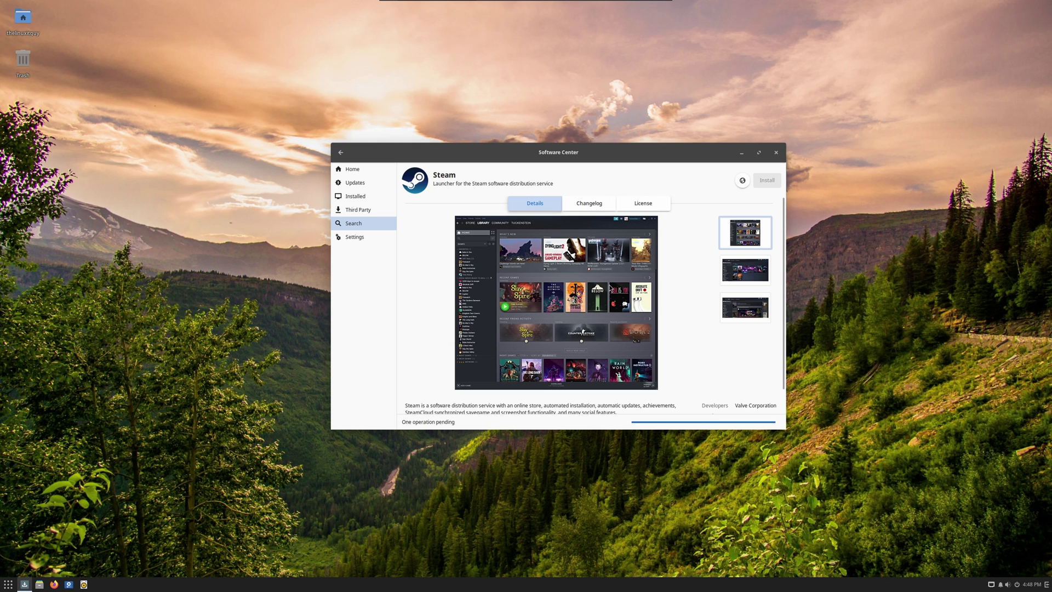
In Firefox, search 'protonup' and download the ProtonUp-Qt 2.9.1 AppImage from its project site
{"action": "left_click", "coordinate": [55, 583]}
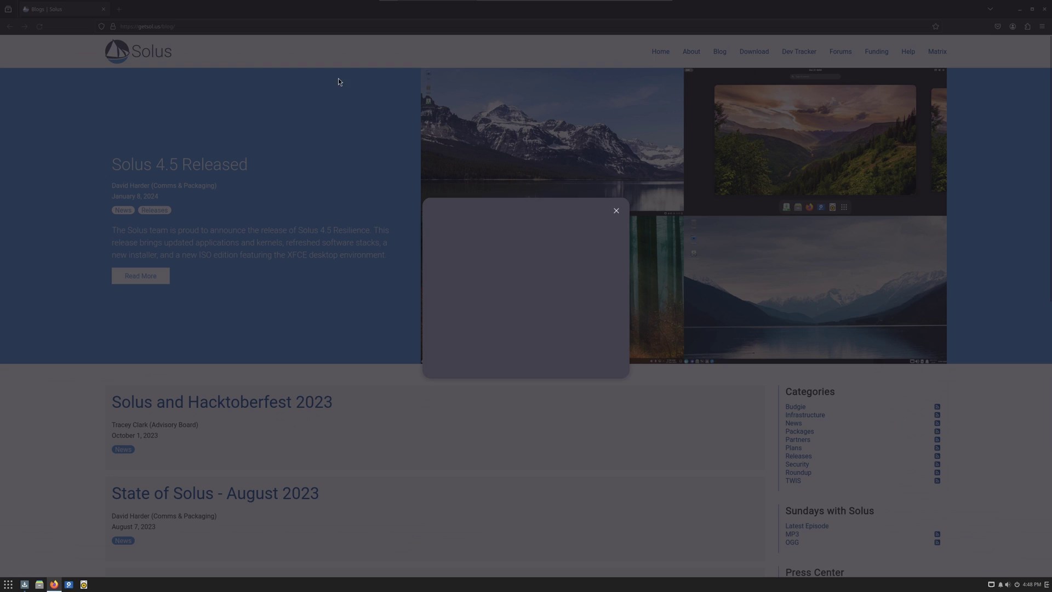
{"action": "left_click", "coordinate": [616, 210]}
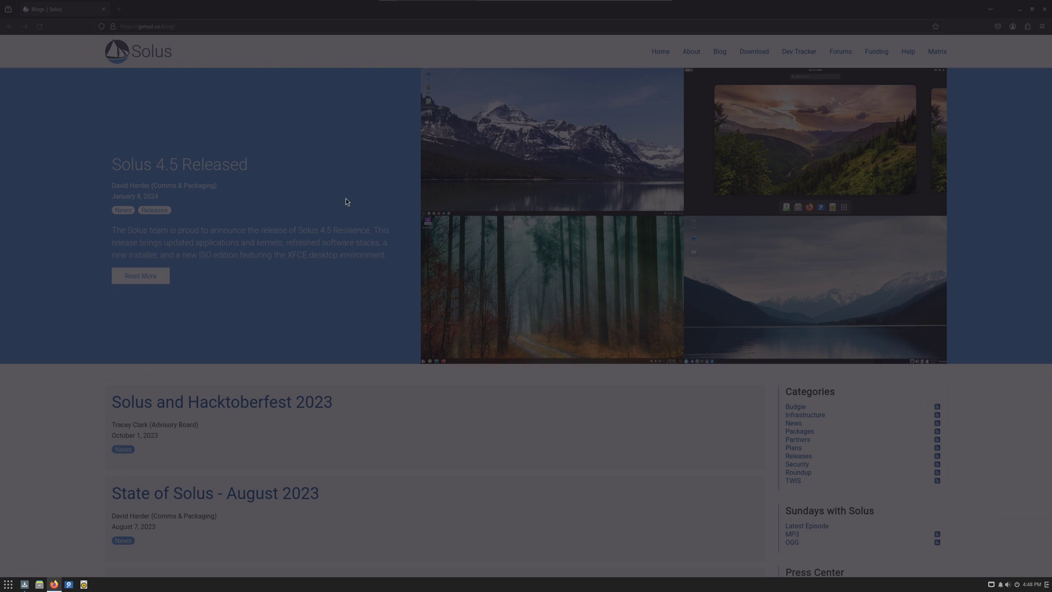
{"action": "left_click", "coordinate": [236, 26]}
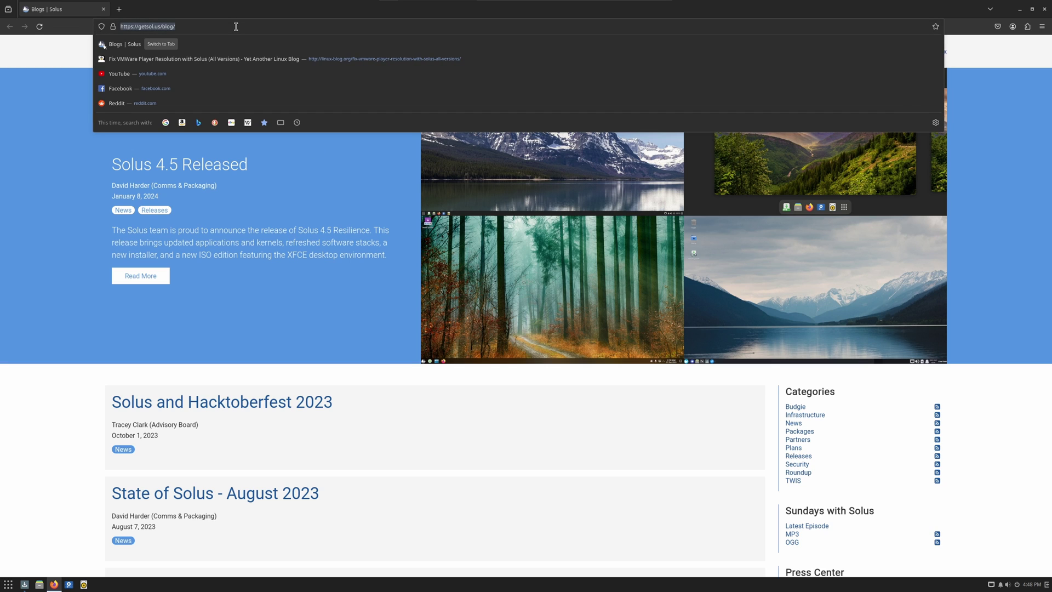
{"action": "type", "text": "protonup"}
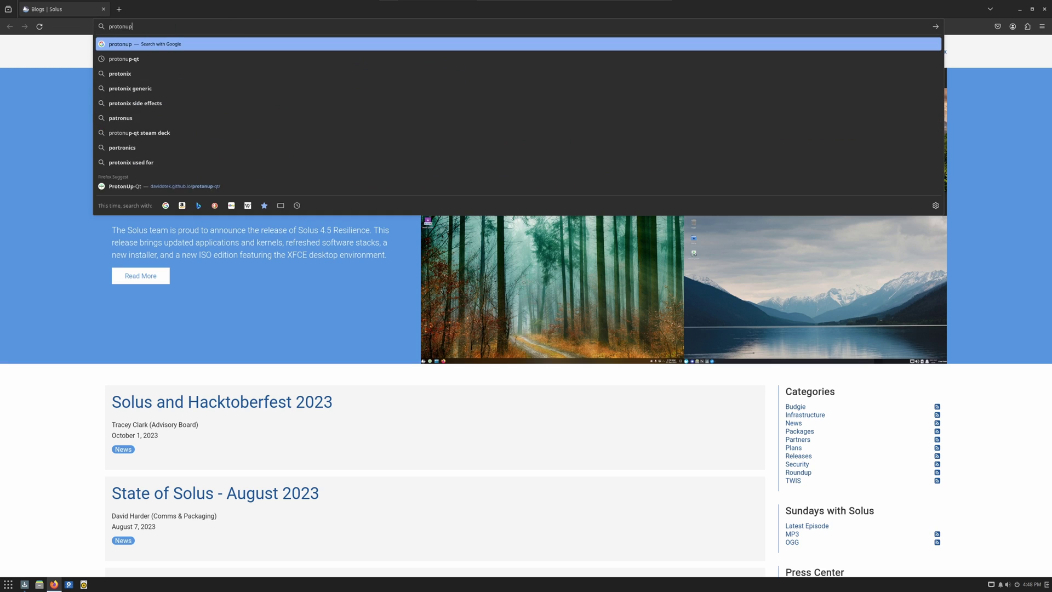
{"action": "key", "text": "Return"}
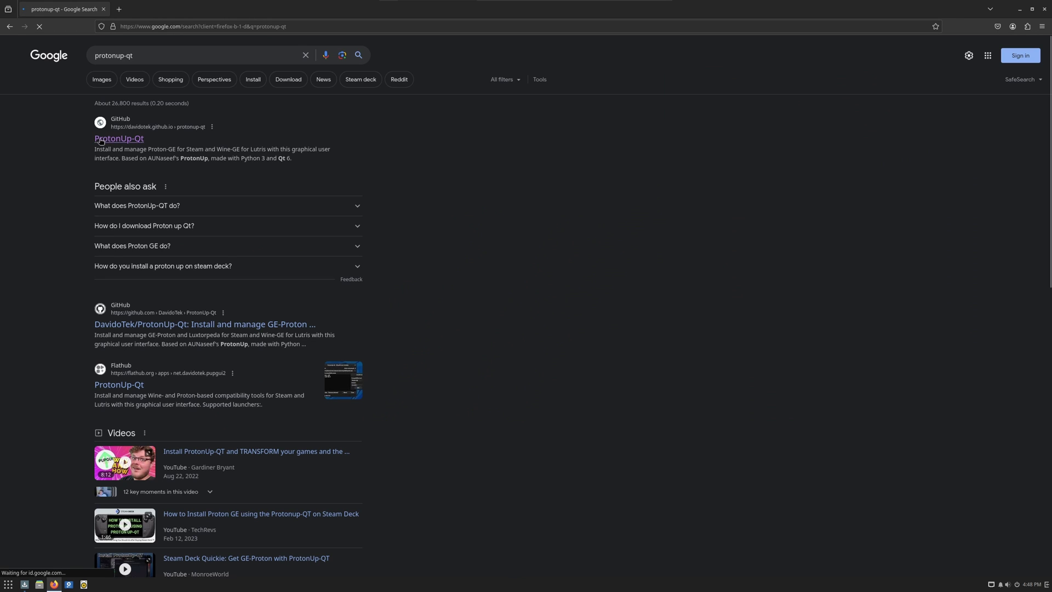
{"action": "left_click", "coordinate": [113, 134]}
{"action": "left_click", "coordinate": [118, 160]}
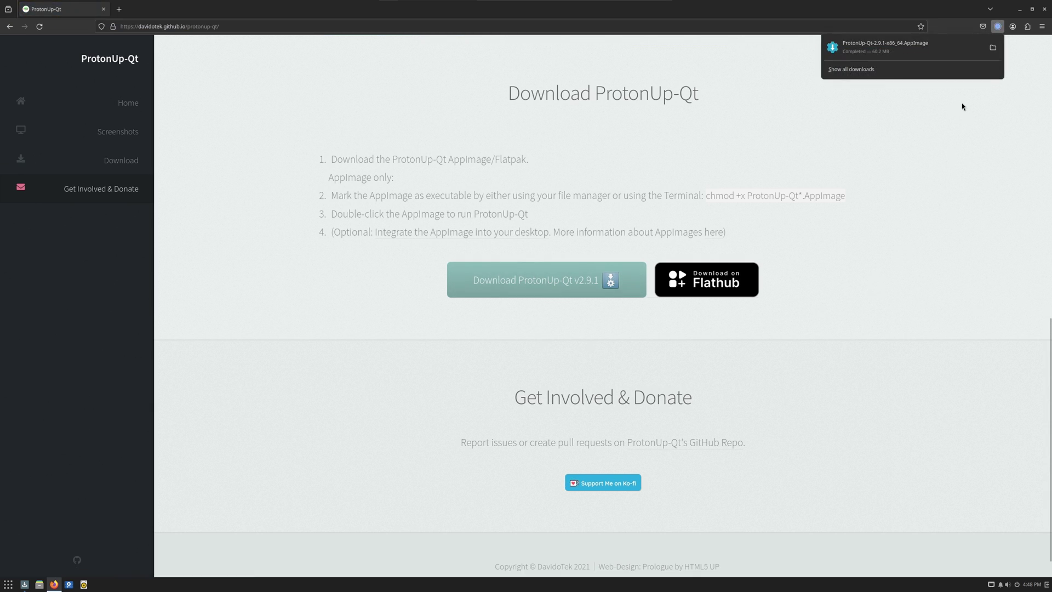
Allow the ProtonUp-Qt AppImage in Downloads to execute as a program, then minimise Firefox
{"action": "left_click", "coordinate": [993, 48]}
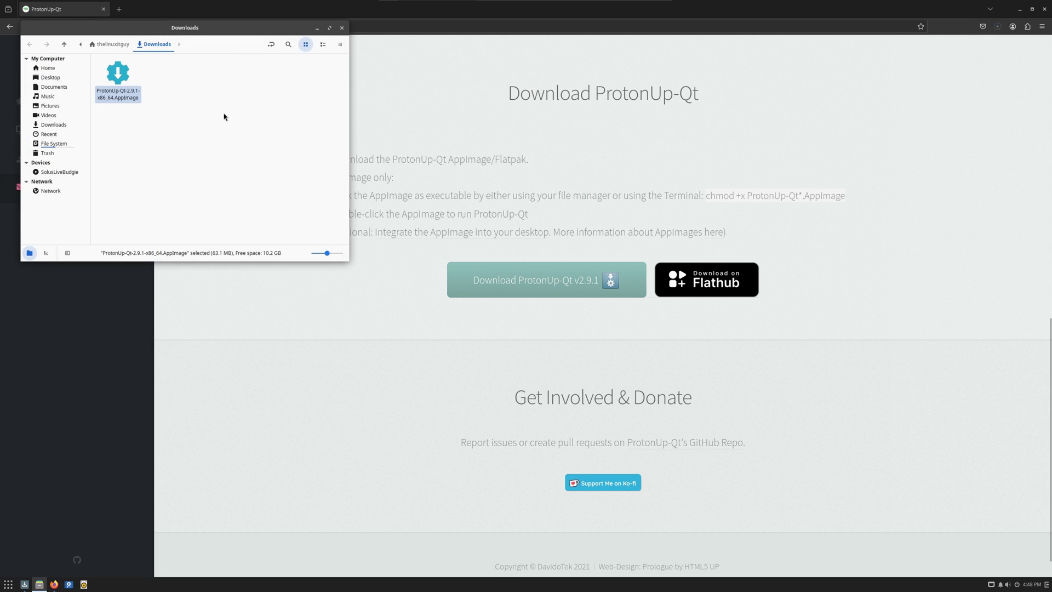
{"action": "right_click", "coordinate": [125, 81]}
{"action": "left_click", "coordinate": [149, 221]}
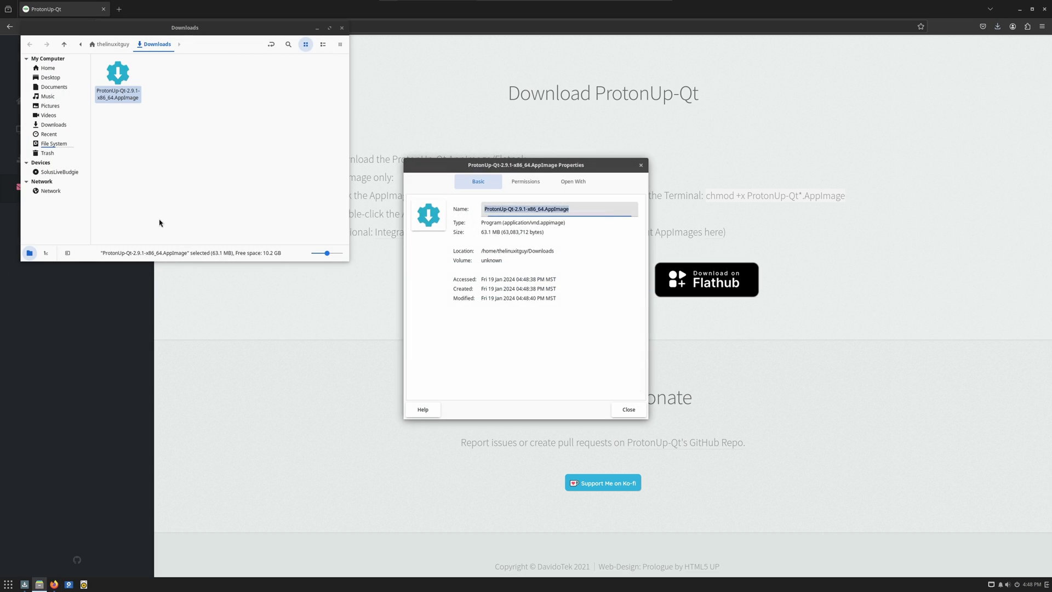
{"action": "left_click", "coordinate": [524, 181]}
{"action": "left_click", "coordinate": [461, 301]}
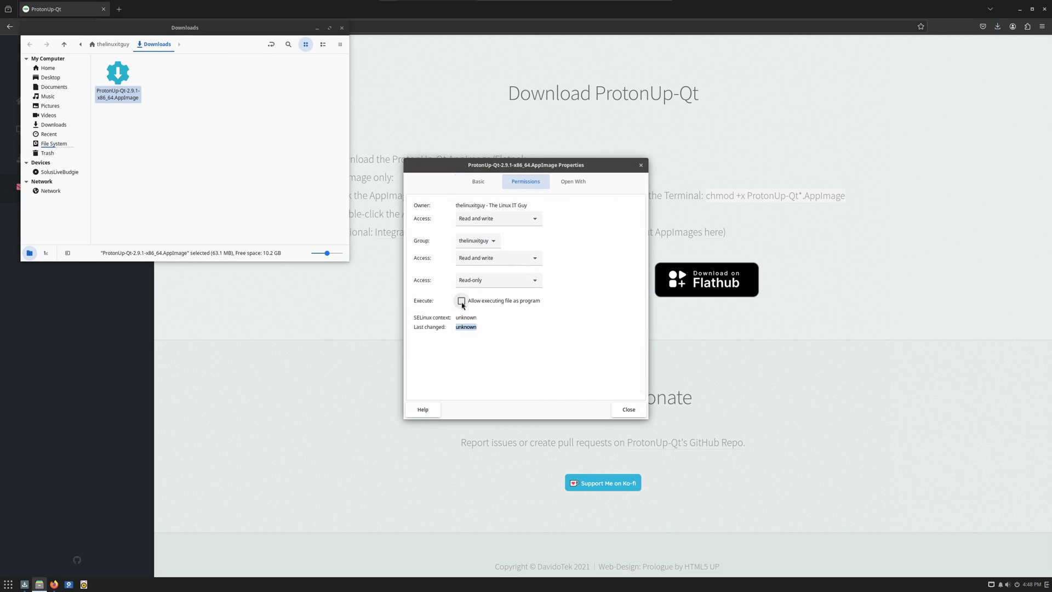
{"action": "left_click", "coordinate": [628, 410]}
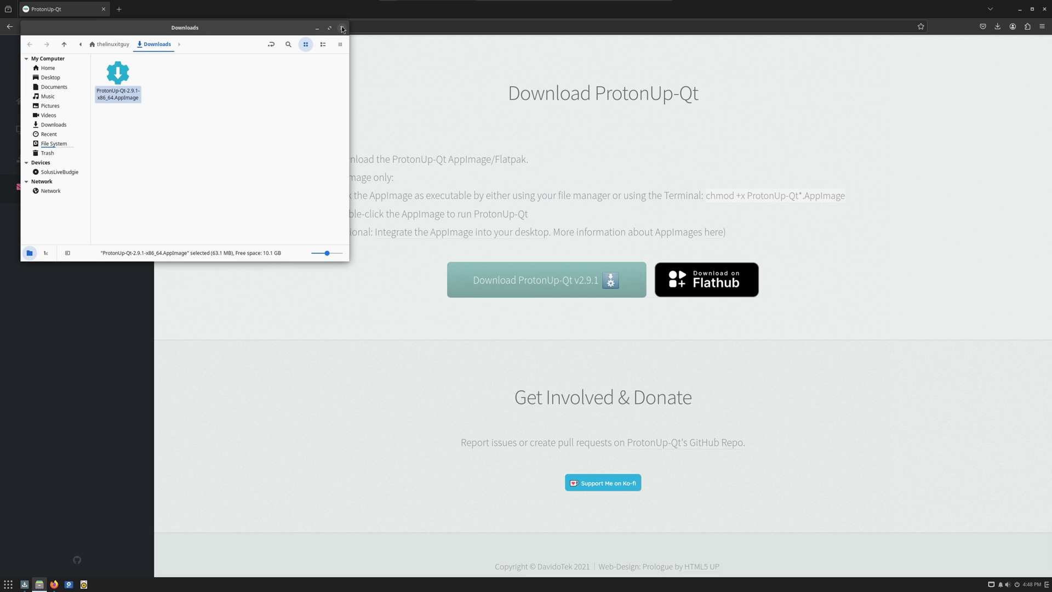
{"action": "left_click", "coordinate": [1033, 8]}
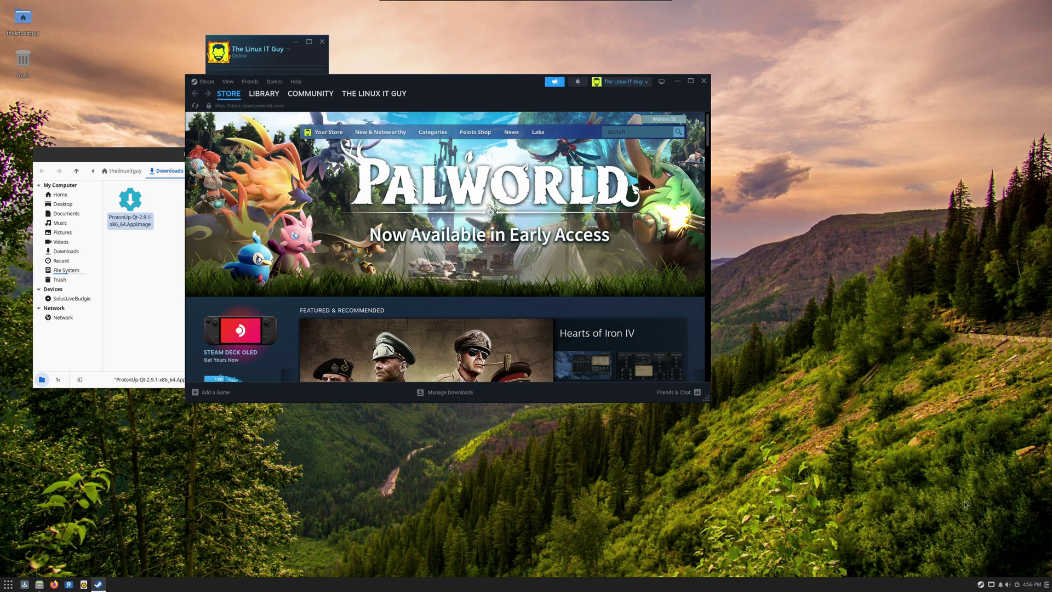
Exit Steam from its tray icon and confirm the ProtonUp-Qt AppImage has Execute permission
{"action": "right_click", "coordinate": [980, 585]}
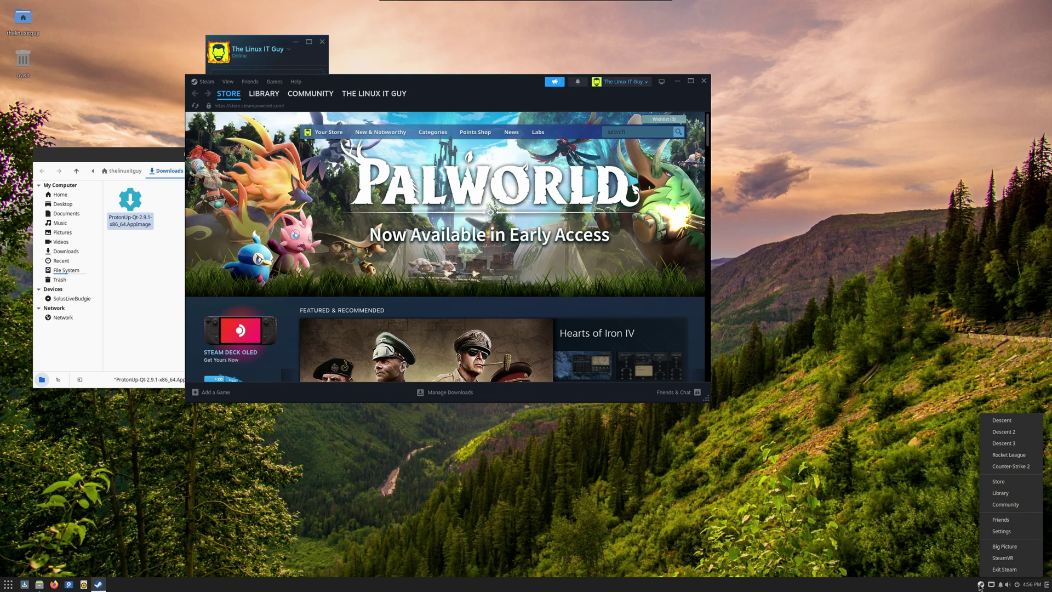
{"action": "left_click", "coordinate": [1004, 569]}
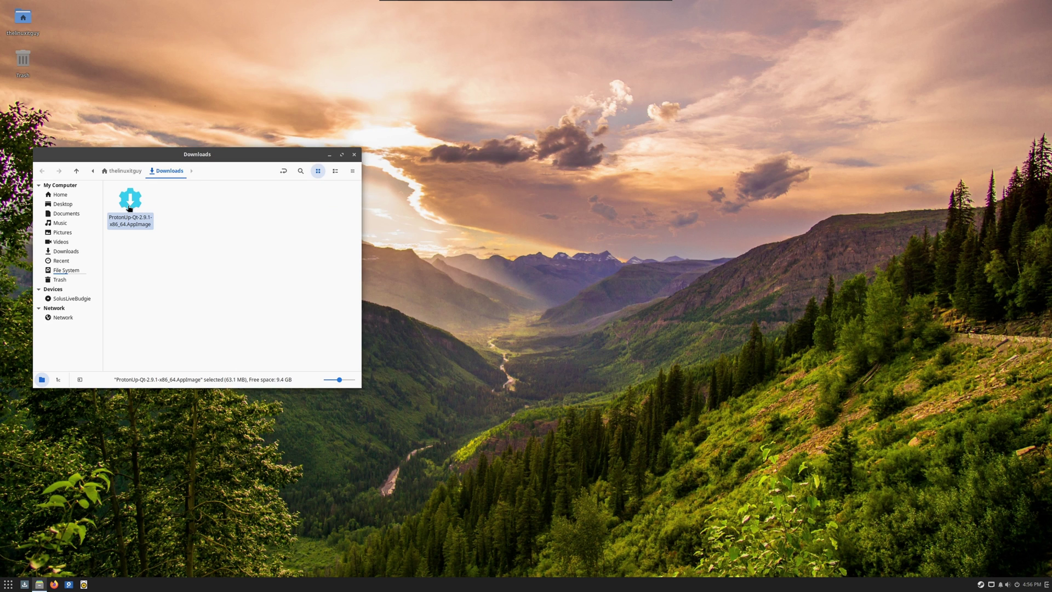
{"action": "right_click", "coordinate": [129, 208]}
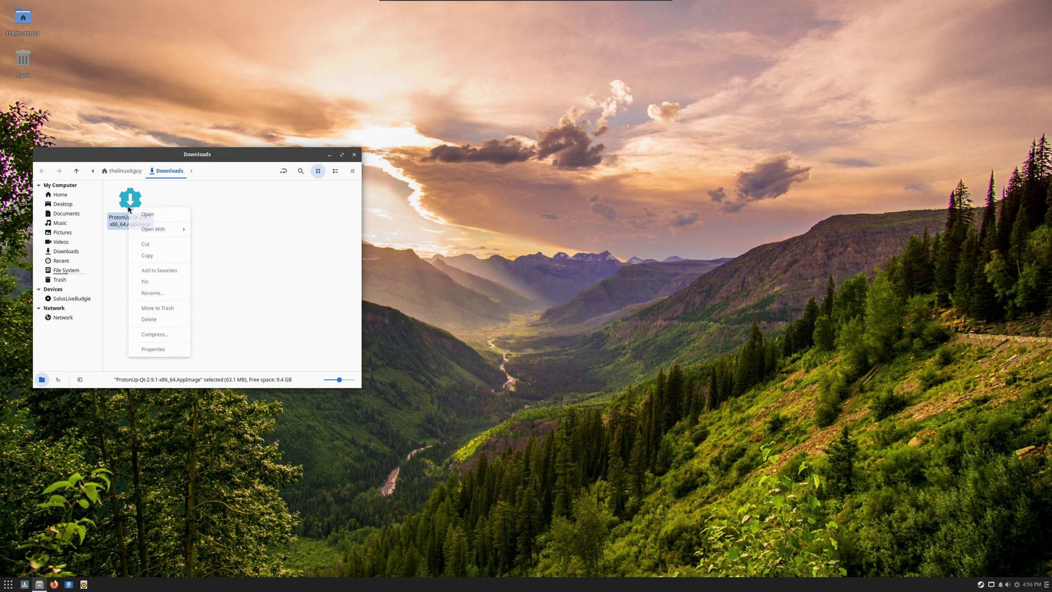
{"action": "left_click", "coordinate": [172, 355]}
{"action": "left_click", "coordinate": [527, 181]}
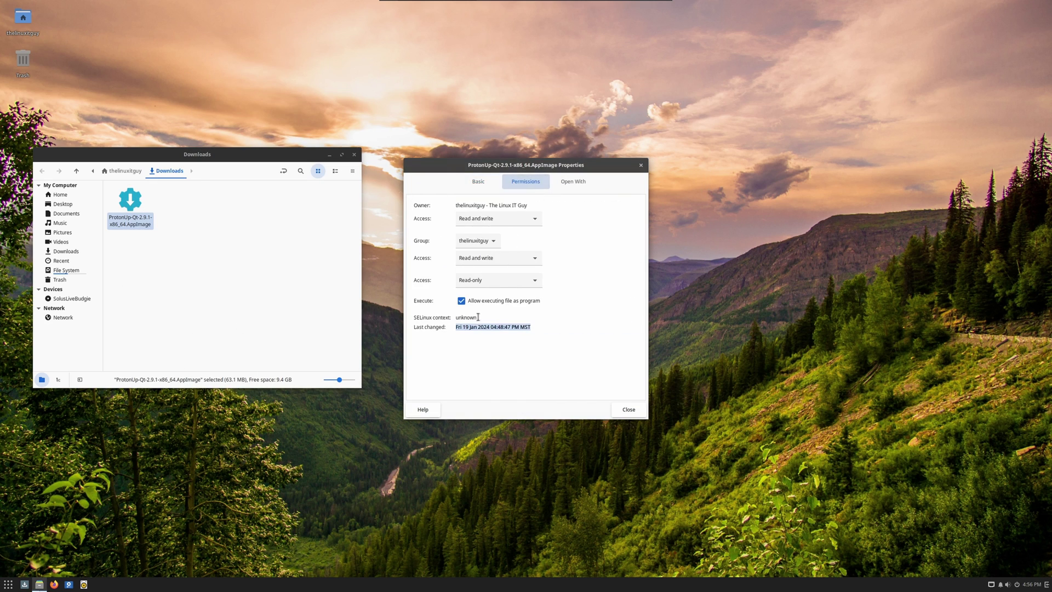
{"action": "left_click", "coordinate": [625, 409]}
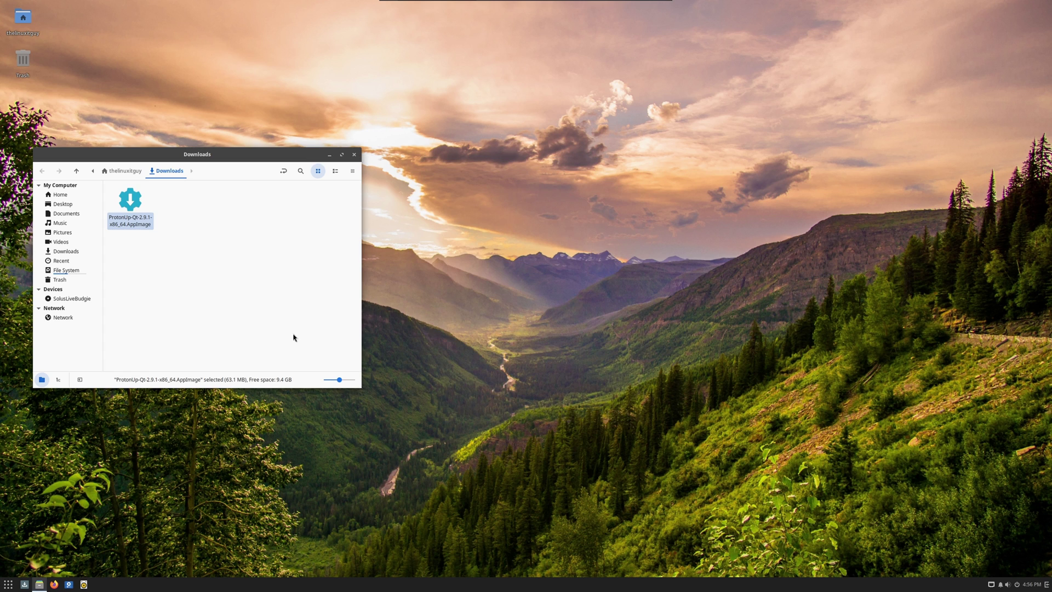
Launch the ProtonUp-Qt AppImage, install GE-Proton8-27 for Steam, and close ProtonUp-Qt when finished
{"action": "double_click", "coordinate": [134, 210]}
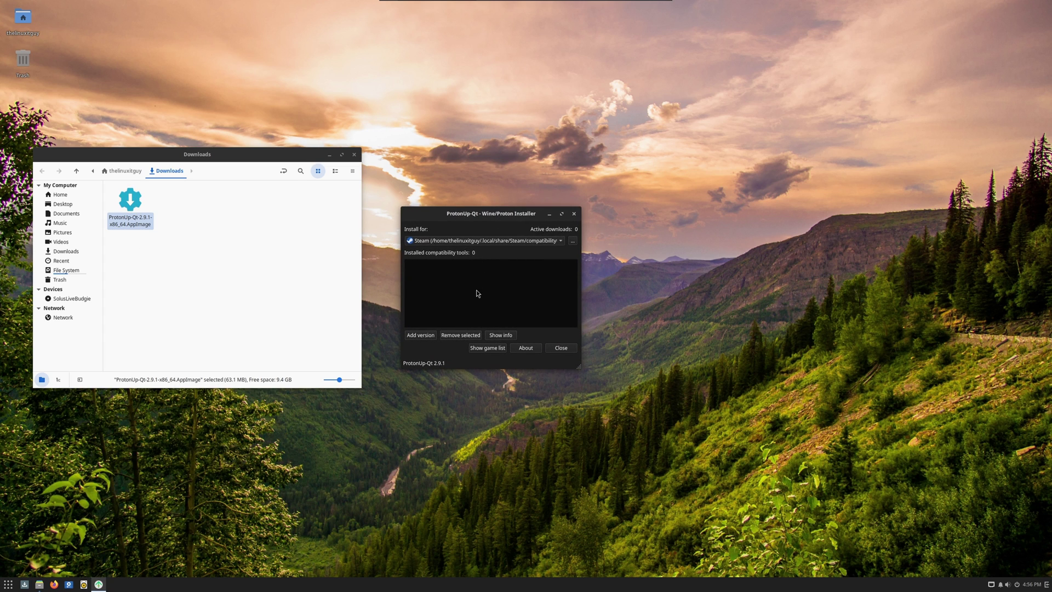
{"action": "left_click", "coordinate": [417, 335]}
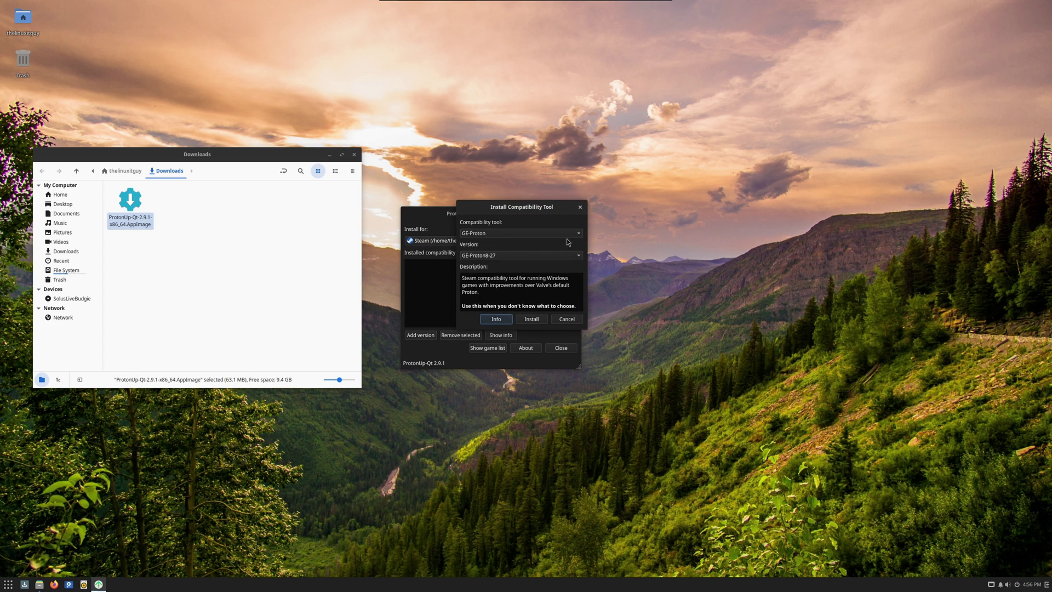
{"action": "left_click", "coordinate": [534, 320]}
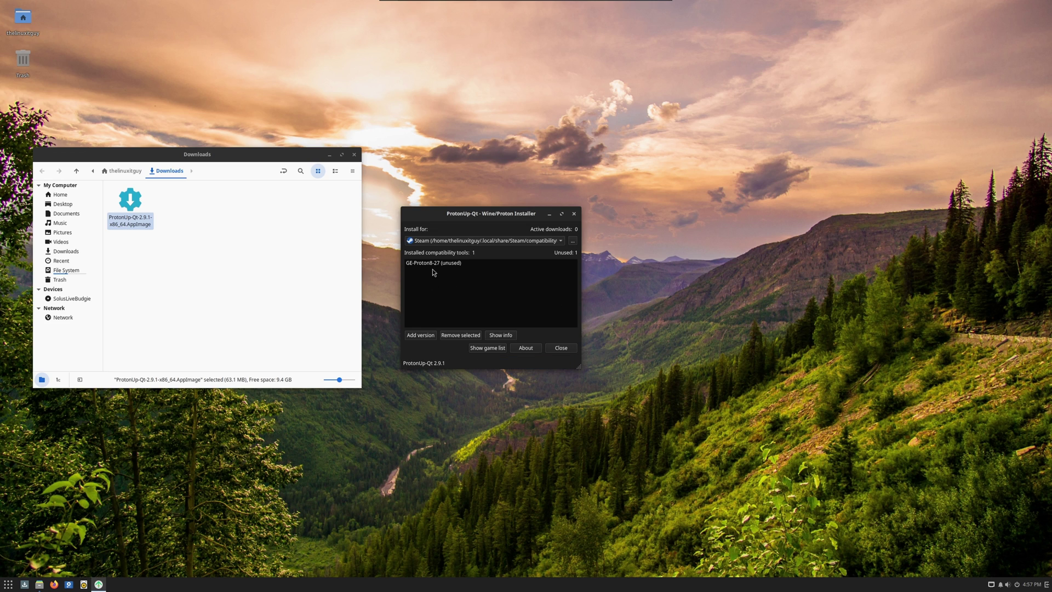
{"action": "left_click", "coordinate": [570, 348]}
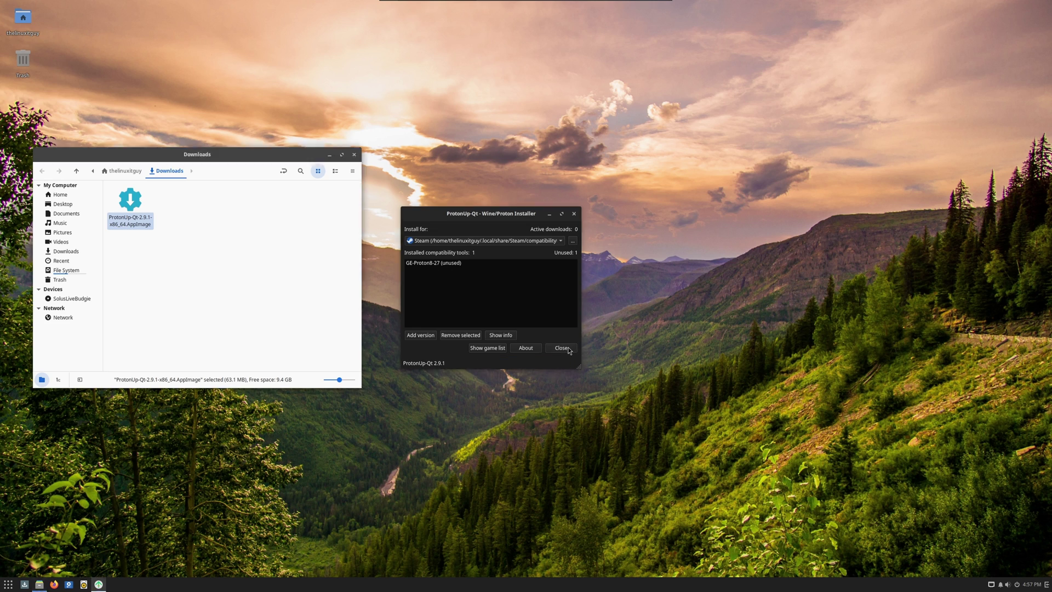
Close the Downloads folder and relaunch Steam by searching 'steam' in the app menu
{"action": "left_click", "coordinate": [353, 155]}
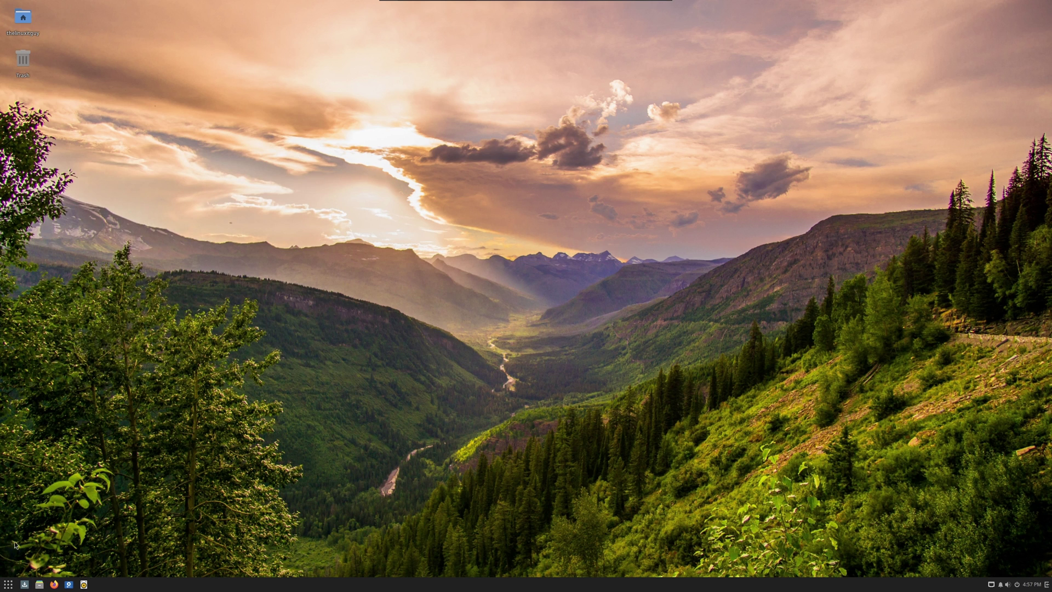
{"action": "left_click", "coordinate": [9, 584]}
{"action": "type", "text": "steam"}
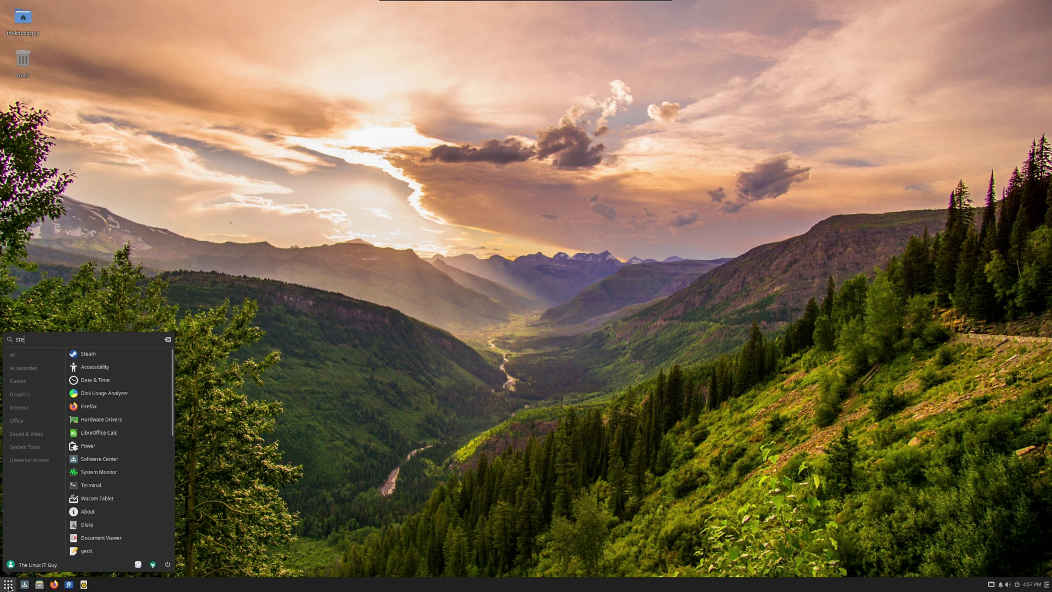
{"action": "left_click", "coordinate": [90, 353]}
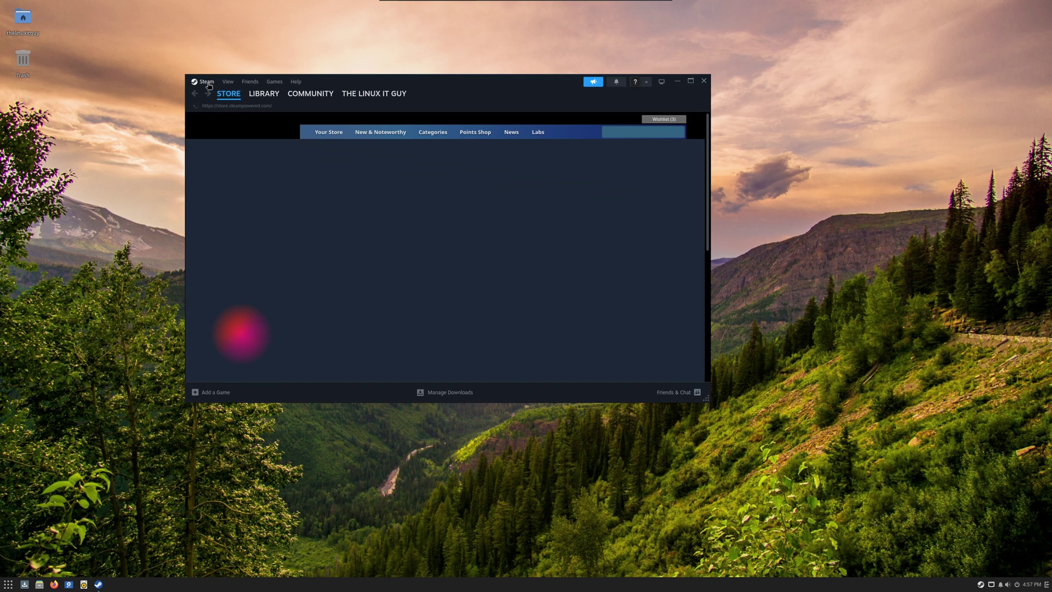
Bring up Steam's Settings on the Compatibility page
{"action": "left_click", "coordinate": [207, 83]}
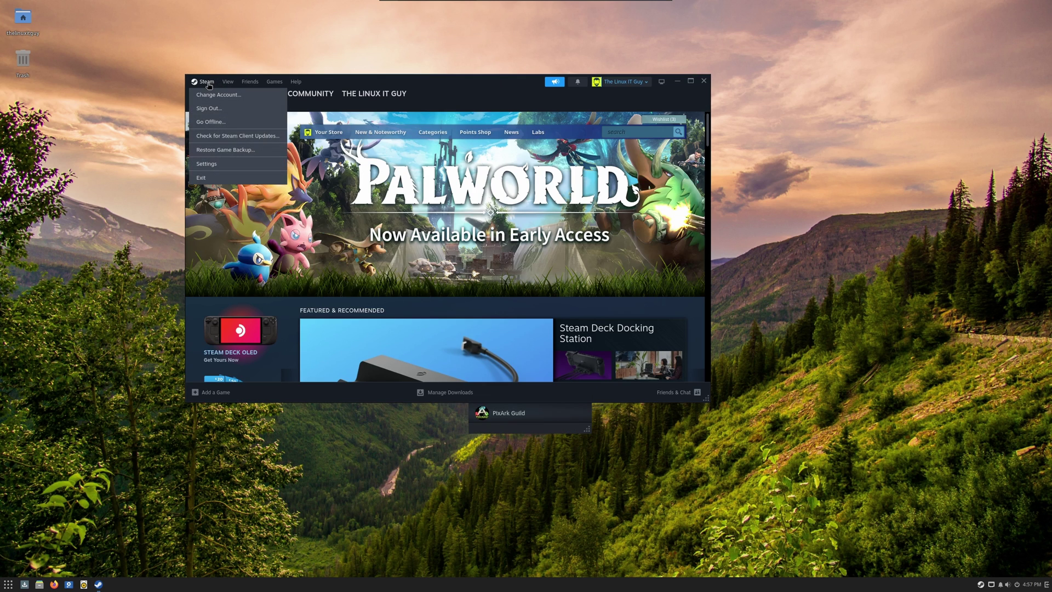
{"action": "left_click", "coordinate": [207, 166]}
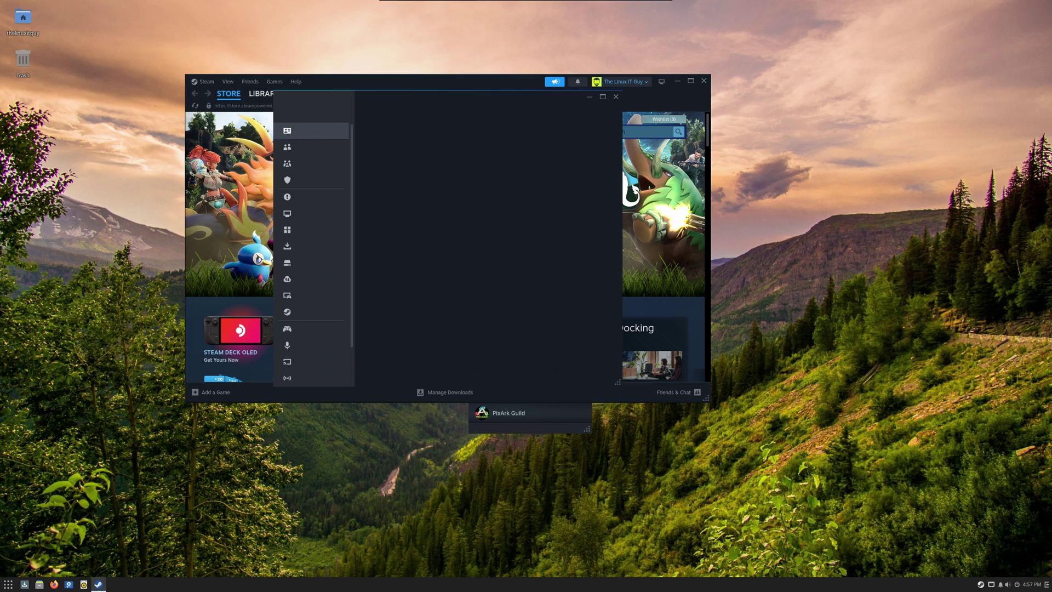
{"action": "left_click", "coordinate": [316, 313]}
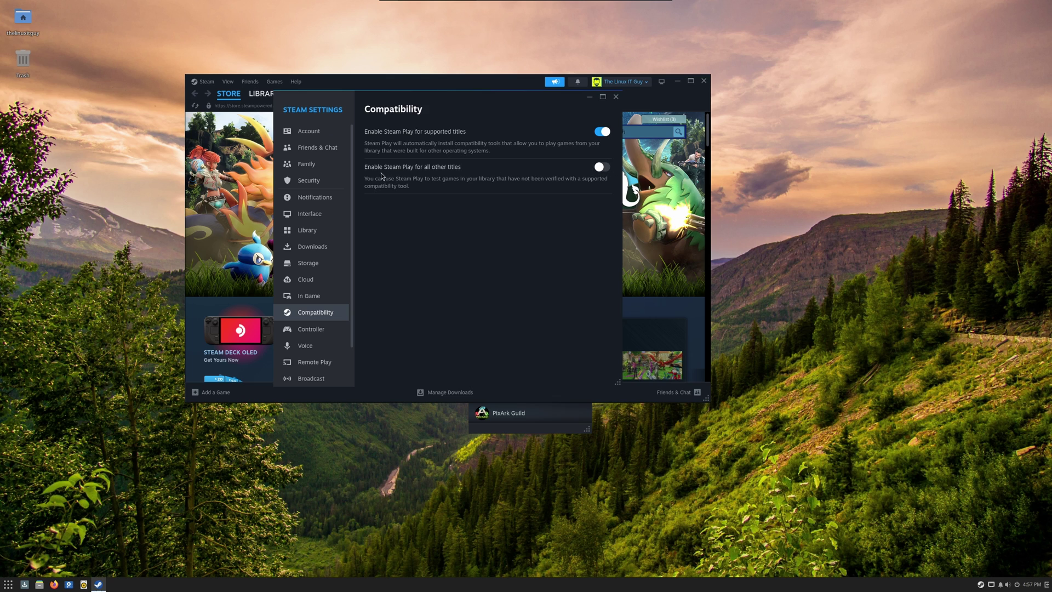
Turn on Steam Play for all other titles with GE-Proton8-27 and restart Steam
{"action": "left_click", "coordinate": [601, 167]}
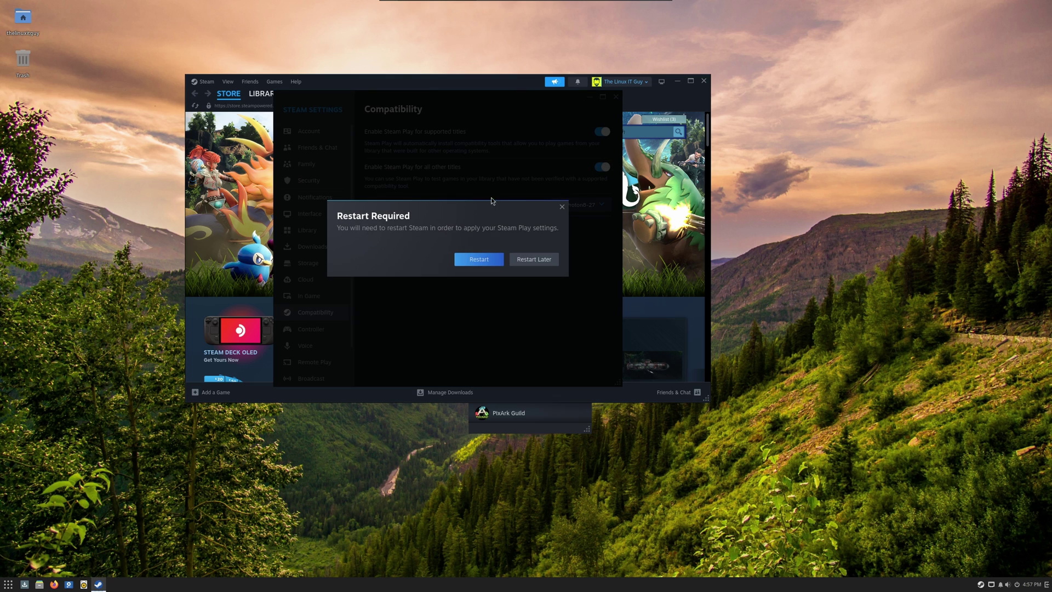
{"action": "left_click_drag", "start_coordinate": [480, 204], "coordinate": [505, 238]}
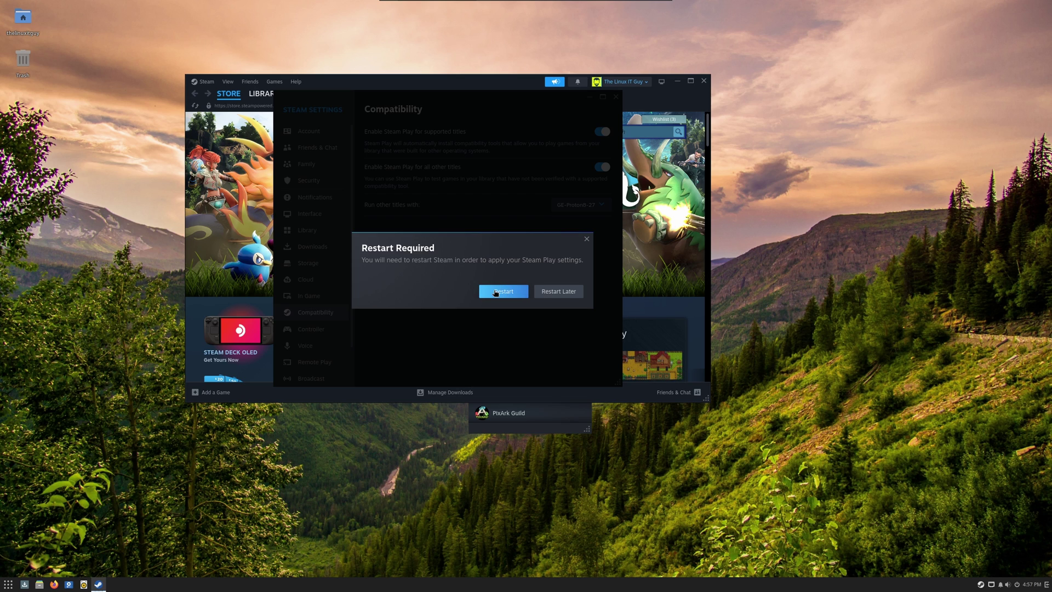
{"action": "left_click", "coordinate": [495, 292]}
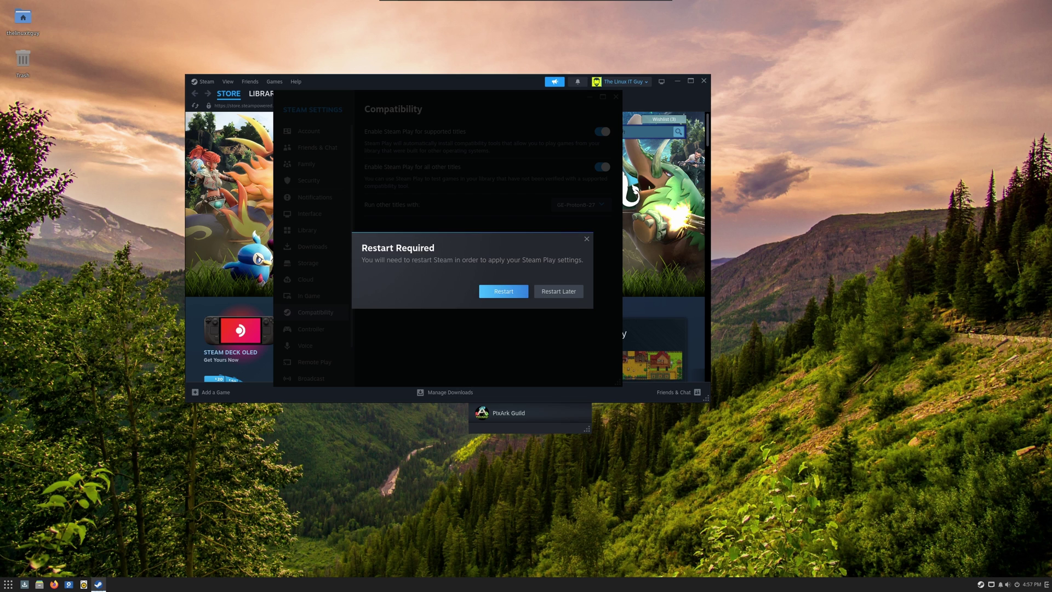